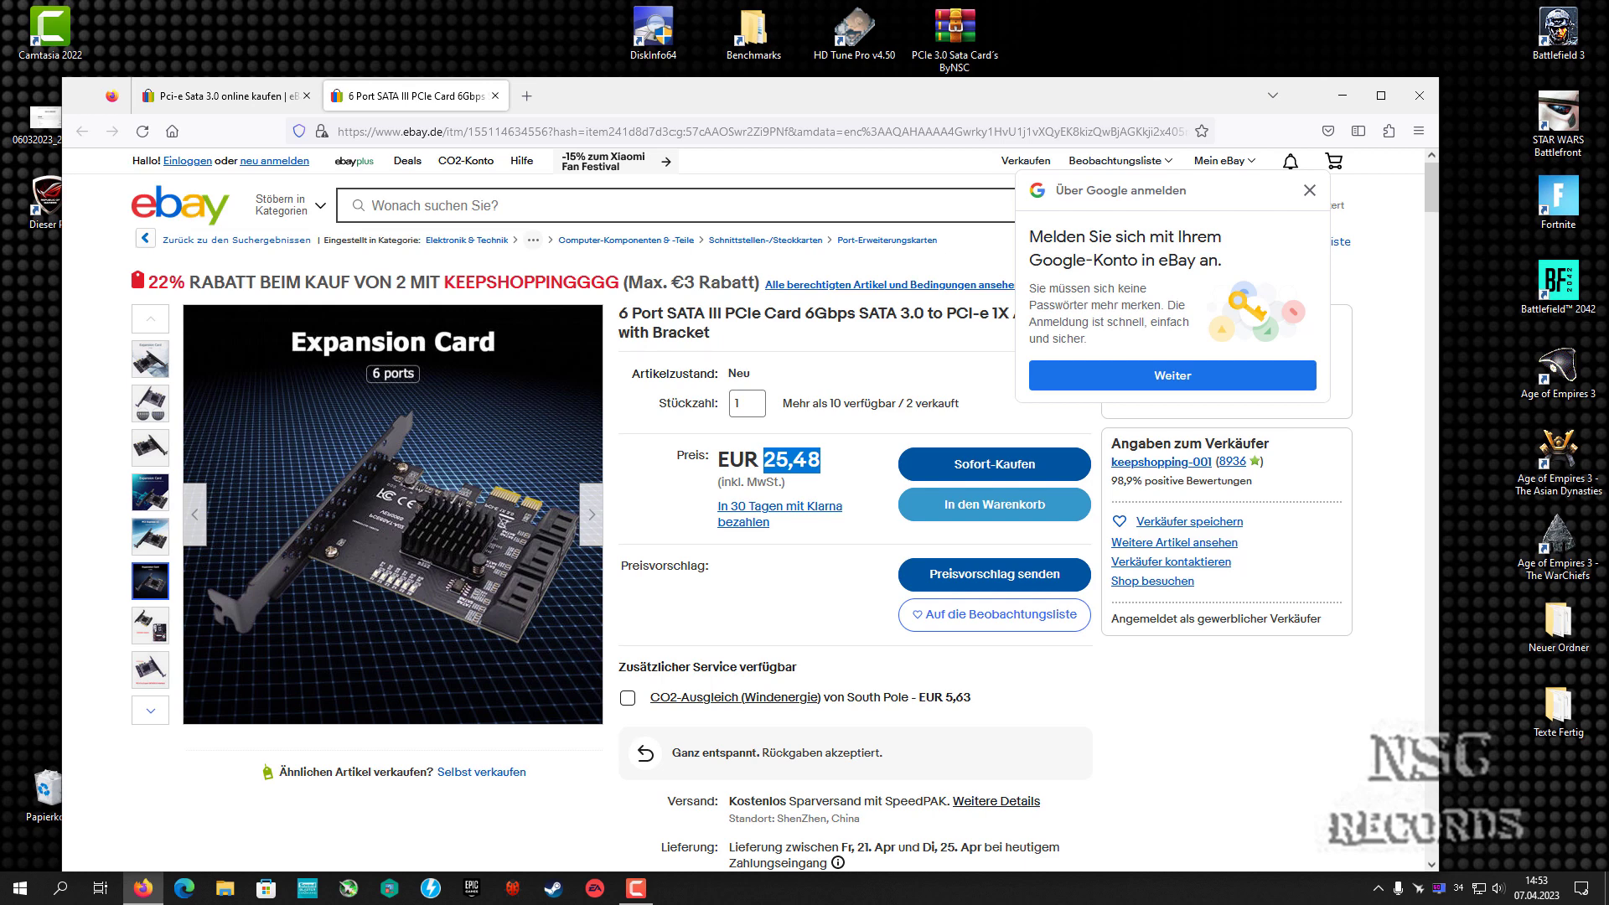
# Reposition the browser window showing the eBay listing for the 6 Port SATA III PCIe card and close it
pyautogui.moveTo(838, 96); pyautogui.dragTo(874, 82)
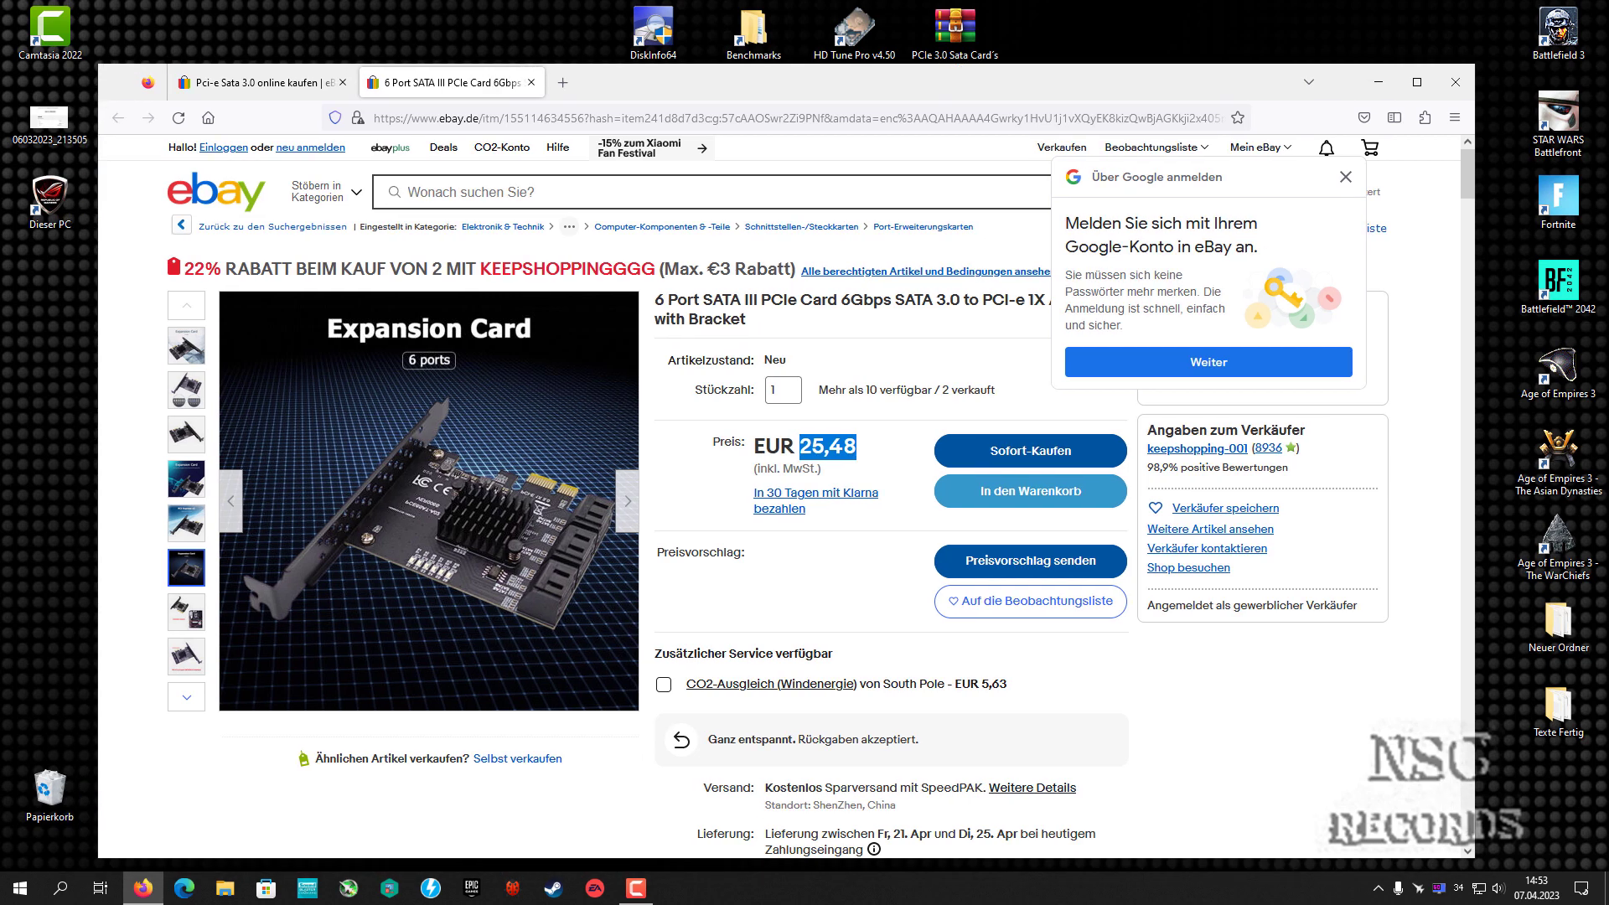
pyautogui.moveTo(503, 501)
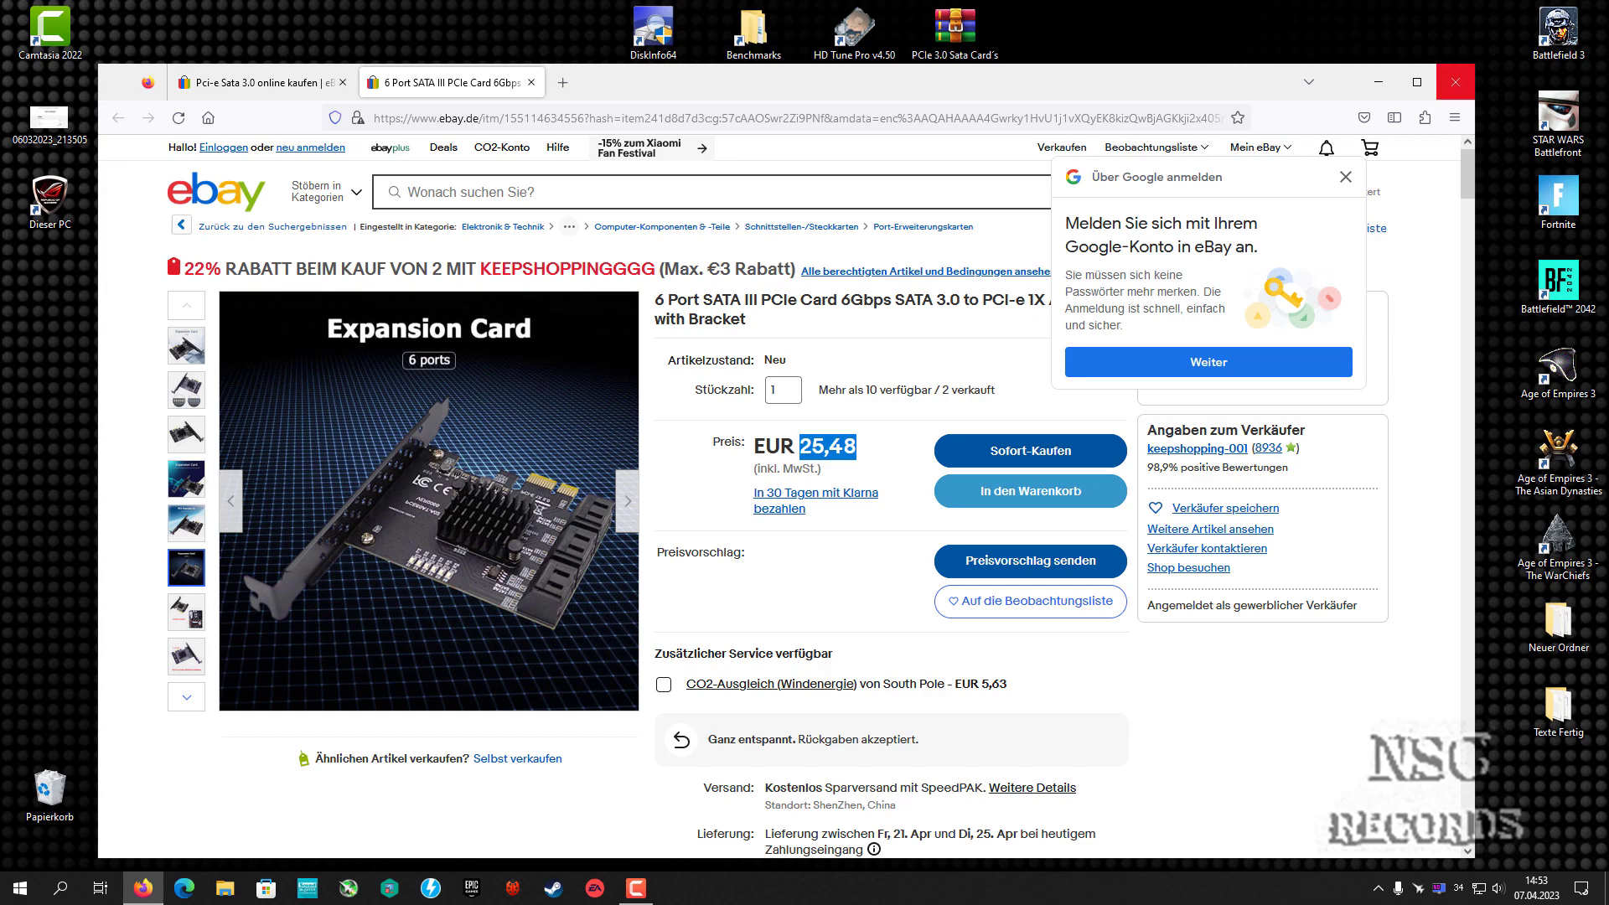
pyautogui.click(1455, 82)
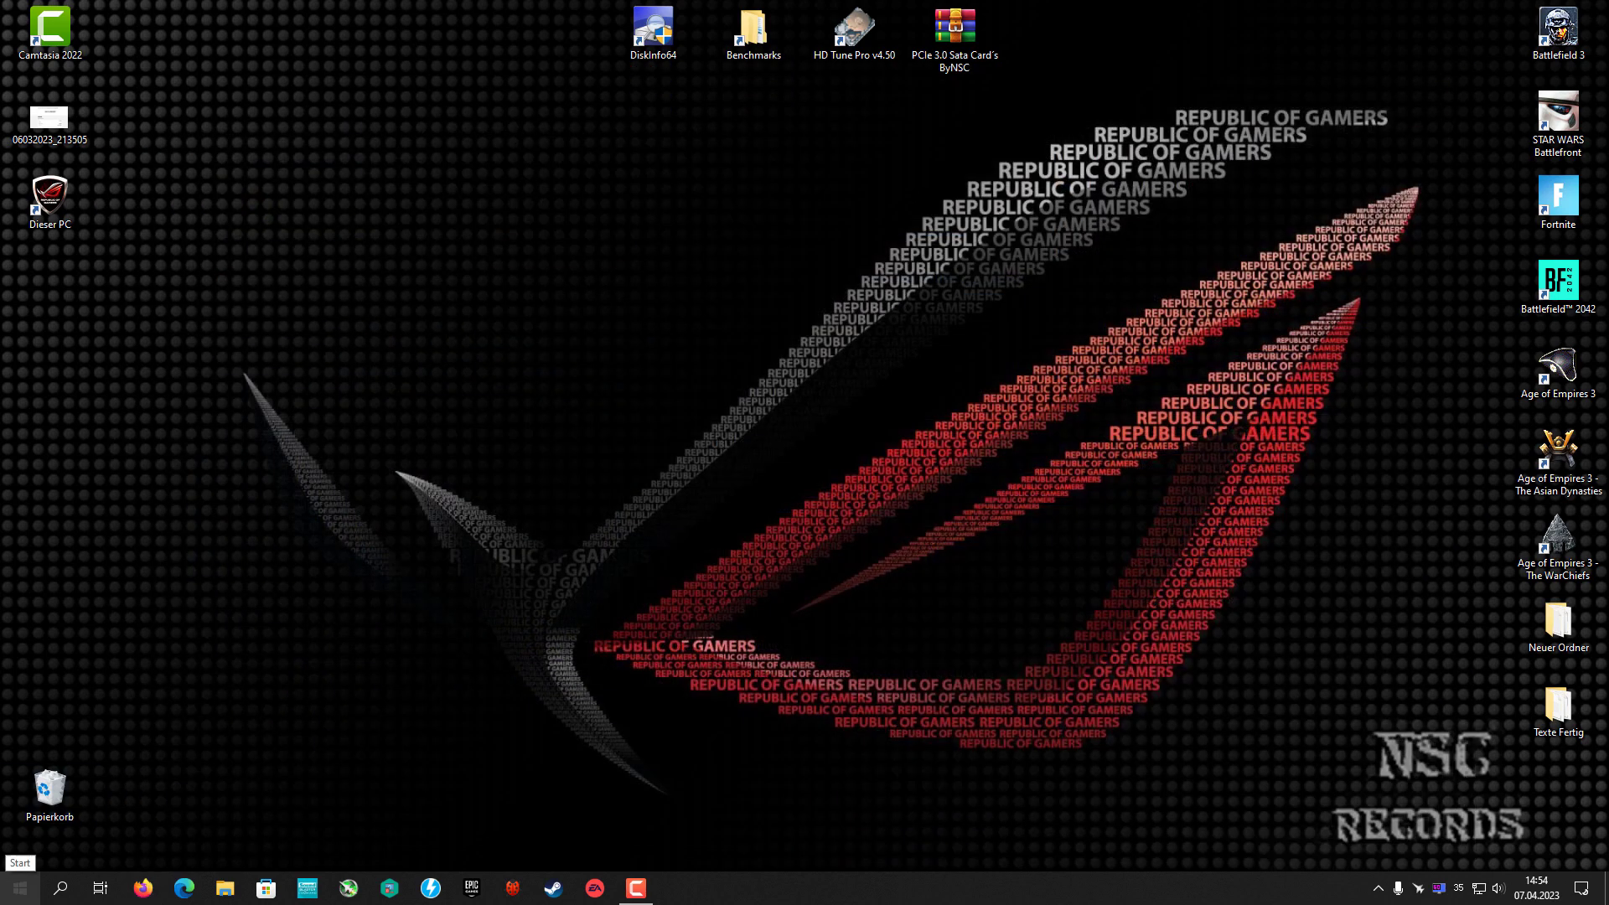
# Open the Device Manager, move its window toward the middle of the desktop, and expand the Speichercontroller category
pyautogui.rightClick(20, 888)
pyautogui.press('Down')
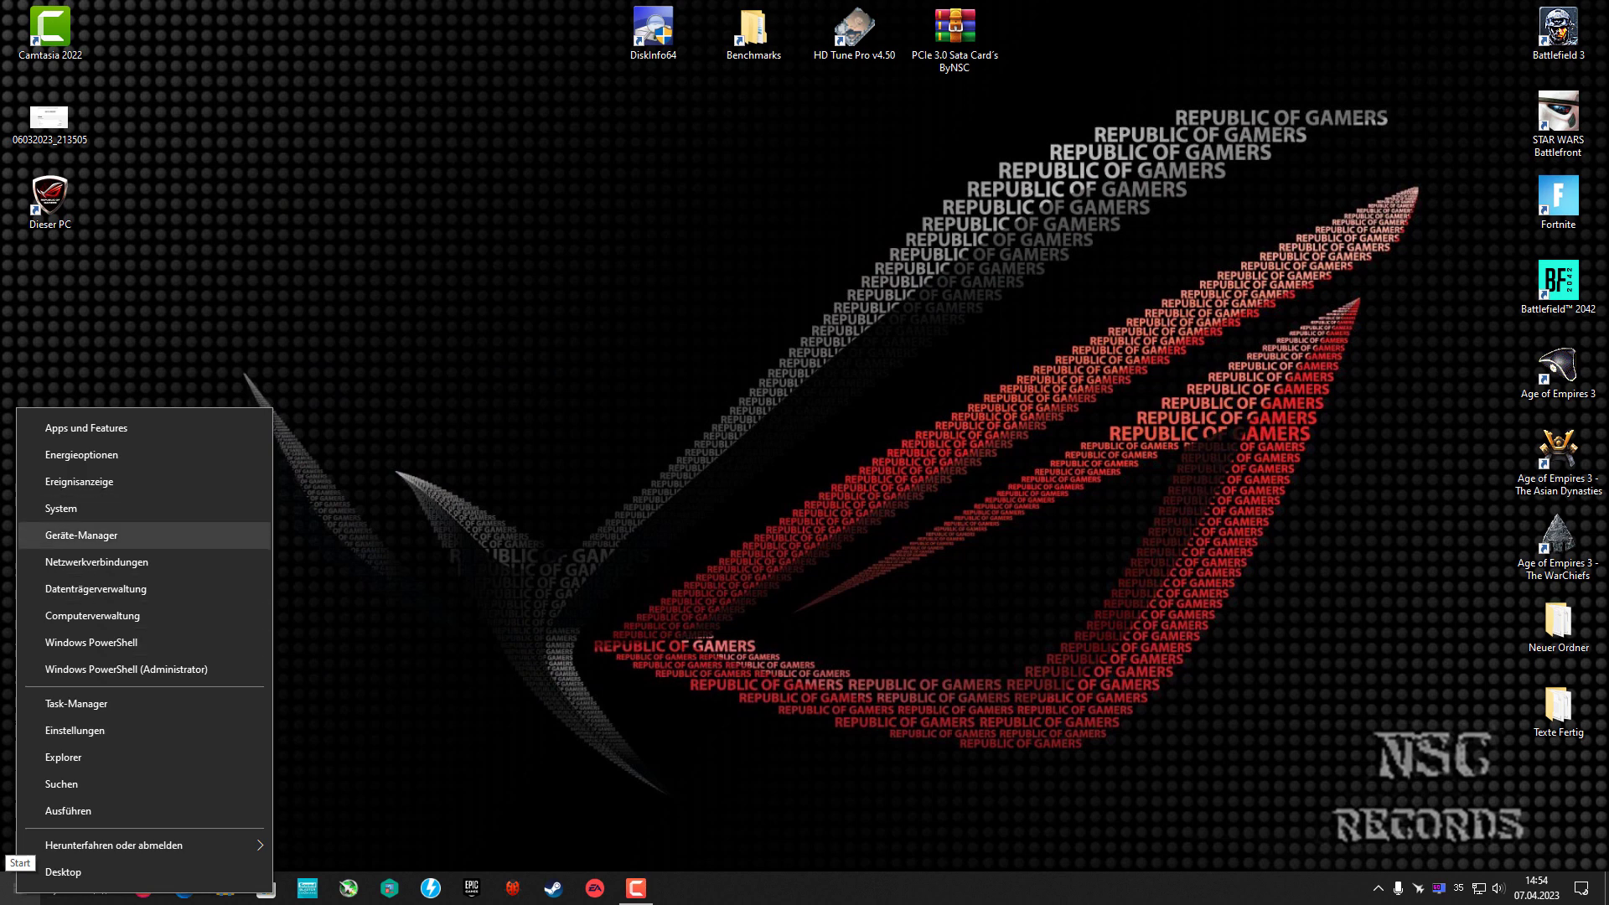
pyautogui.press('Return')
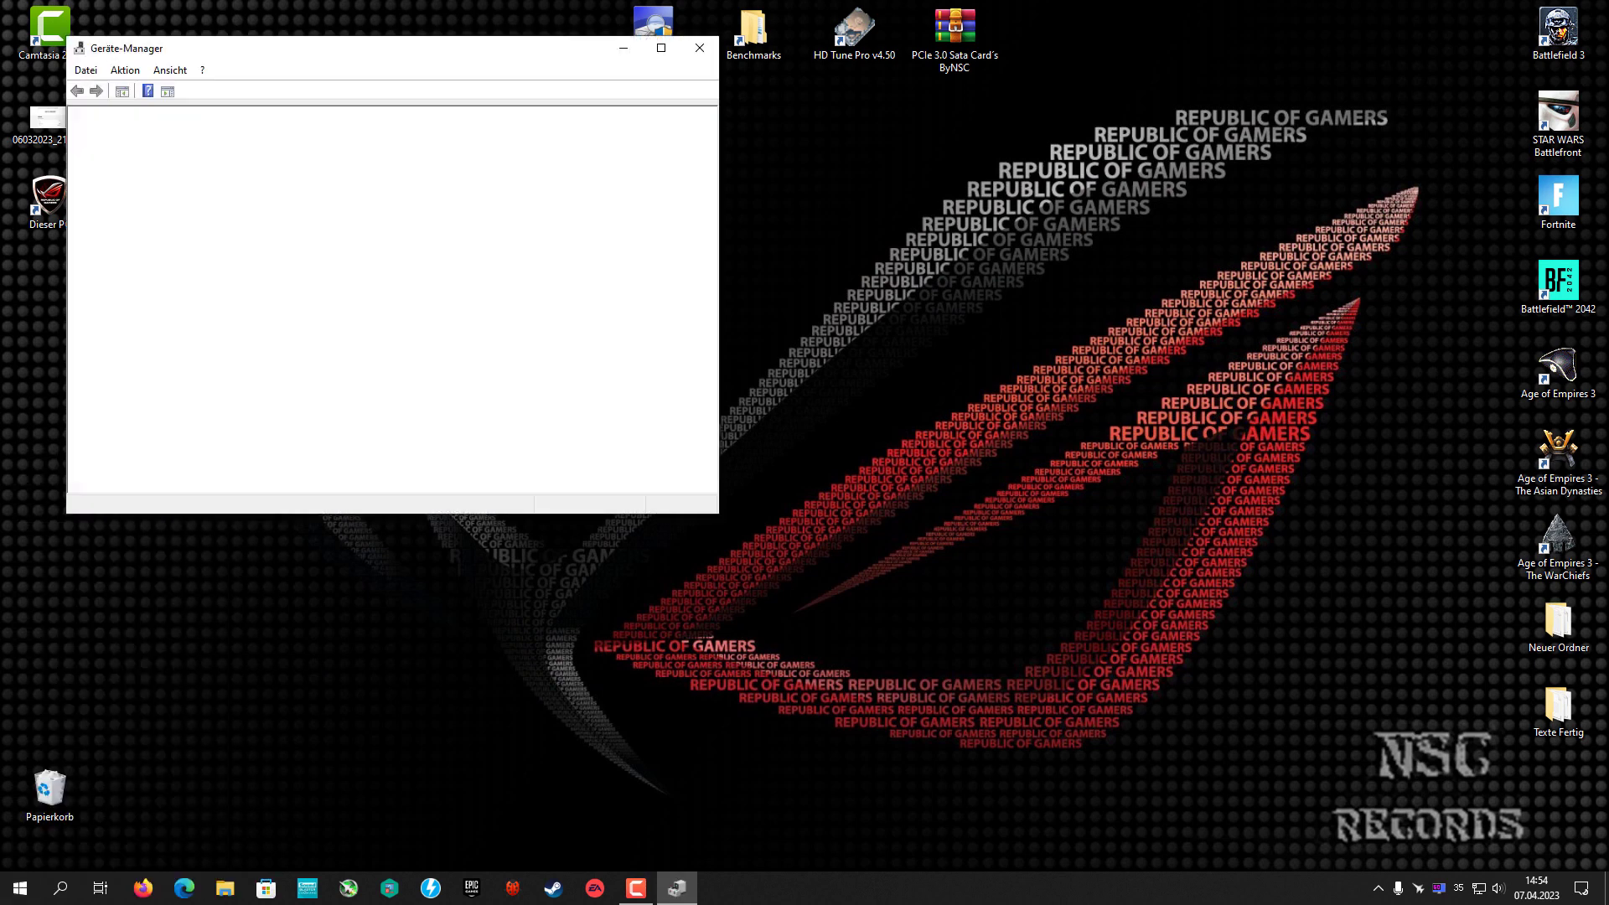
pyautogui.moveTo(352, 48); pyautogui.dragTo(675, 229)
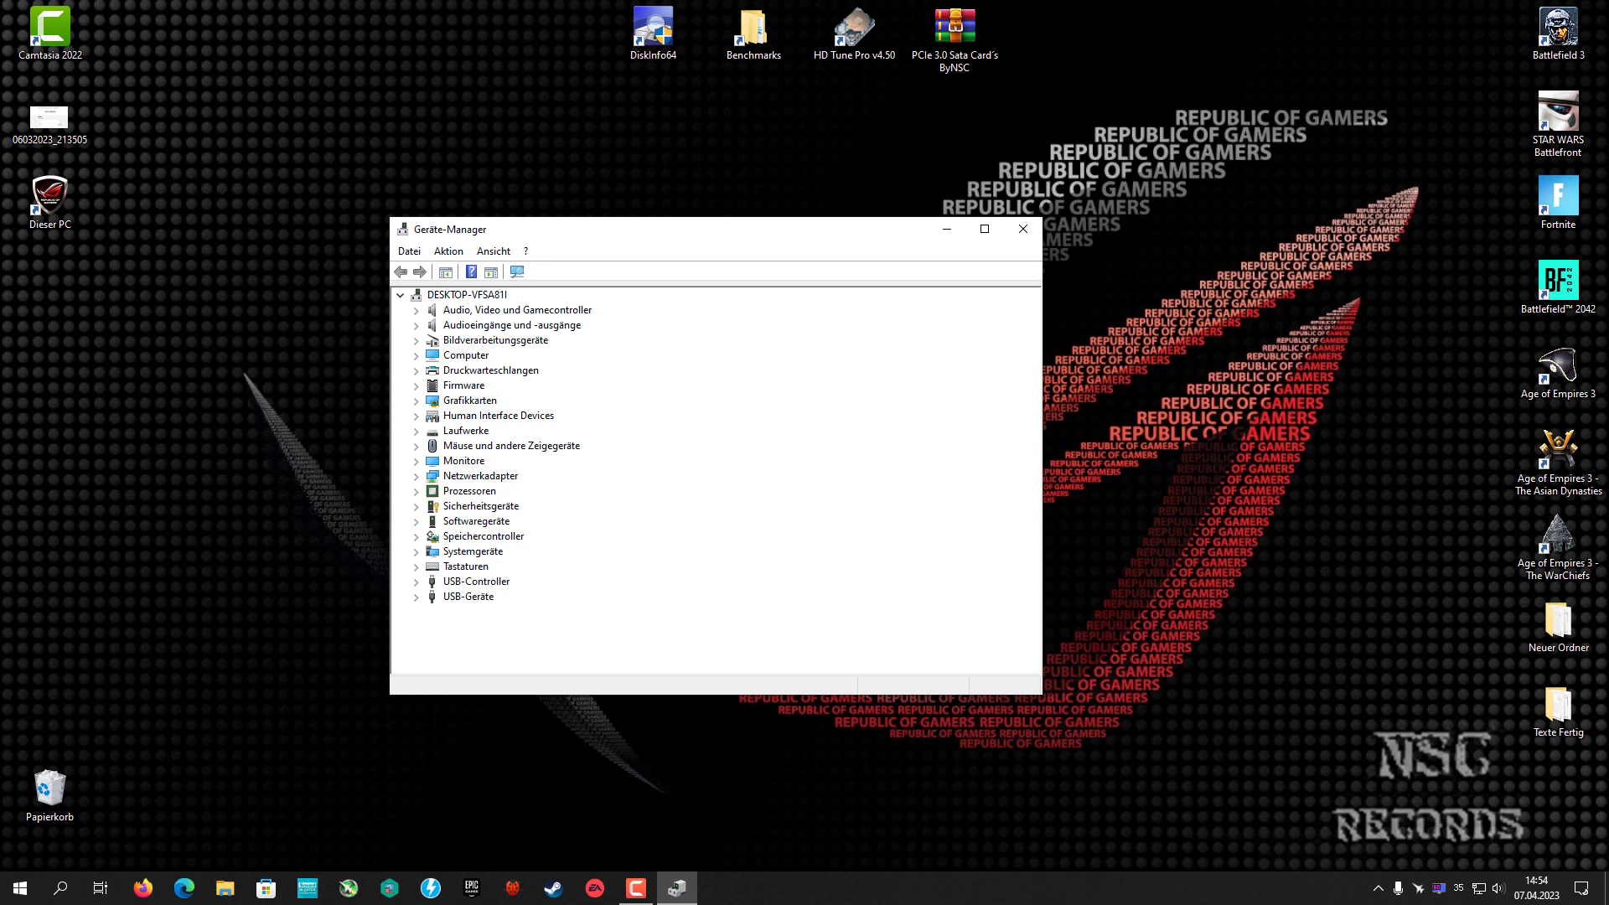
pyautogui.click(416, 537)
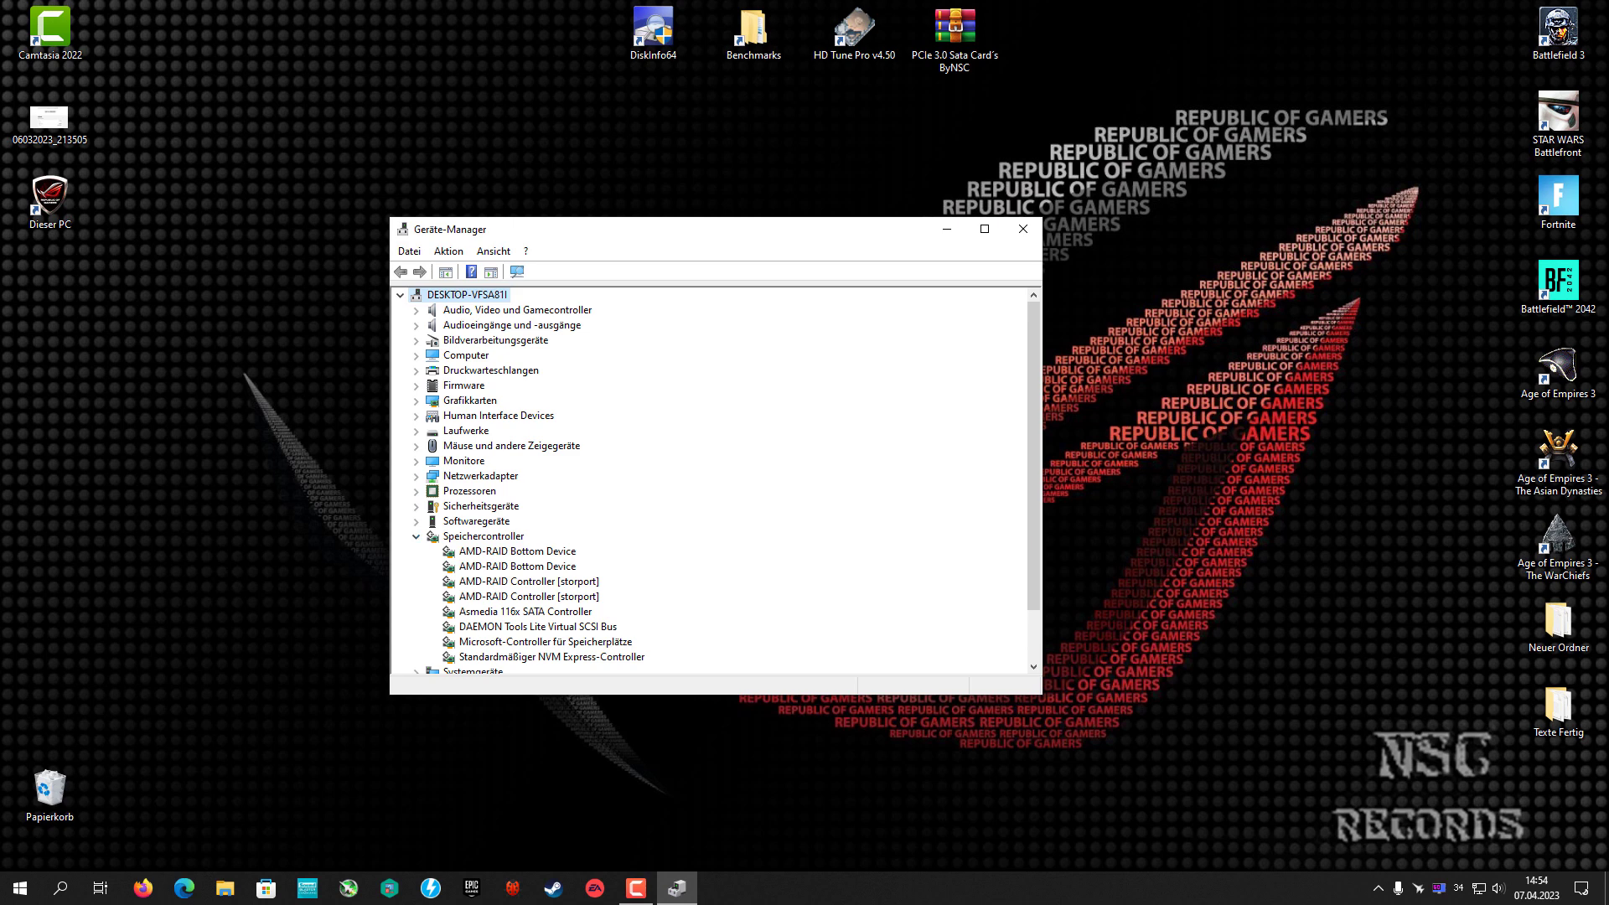
pyautogui.scroll(-1, 713, 482)
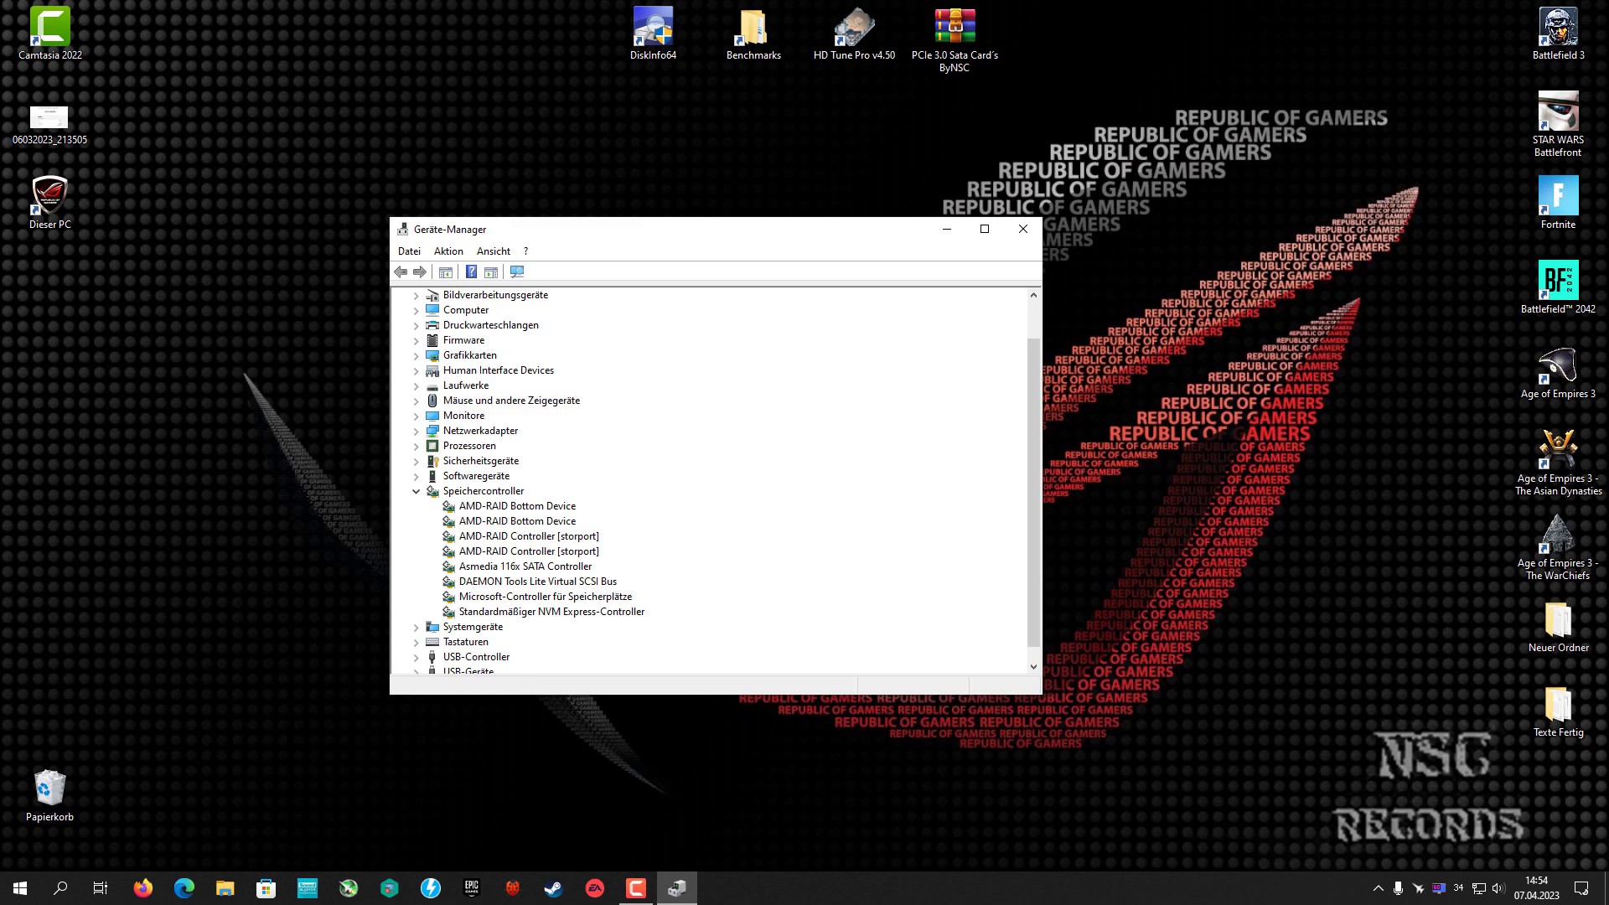
# Check the driver information in the properties of the Asmedia 116x SATA Controller and close the Device Manager
pyautogui.click(525, 566)
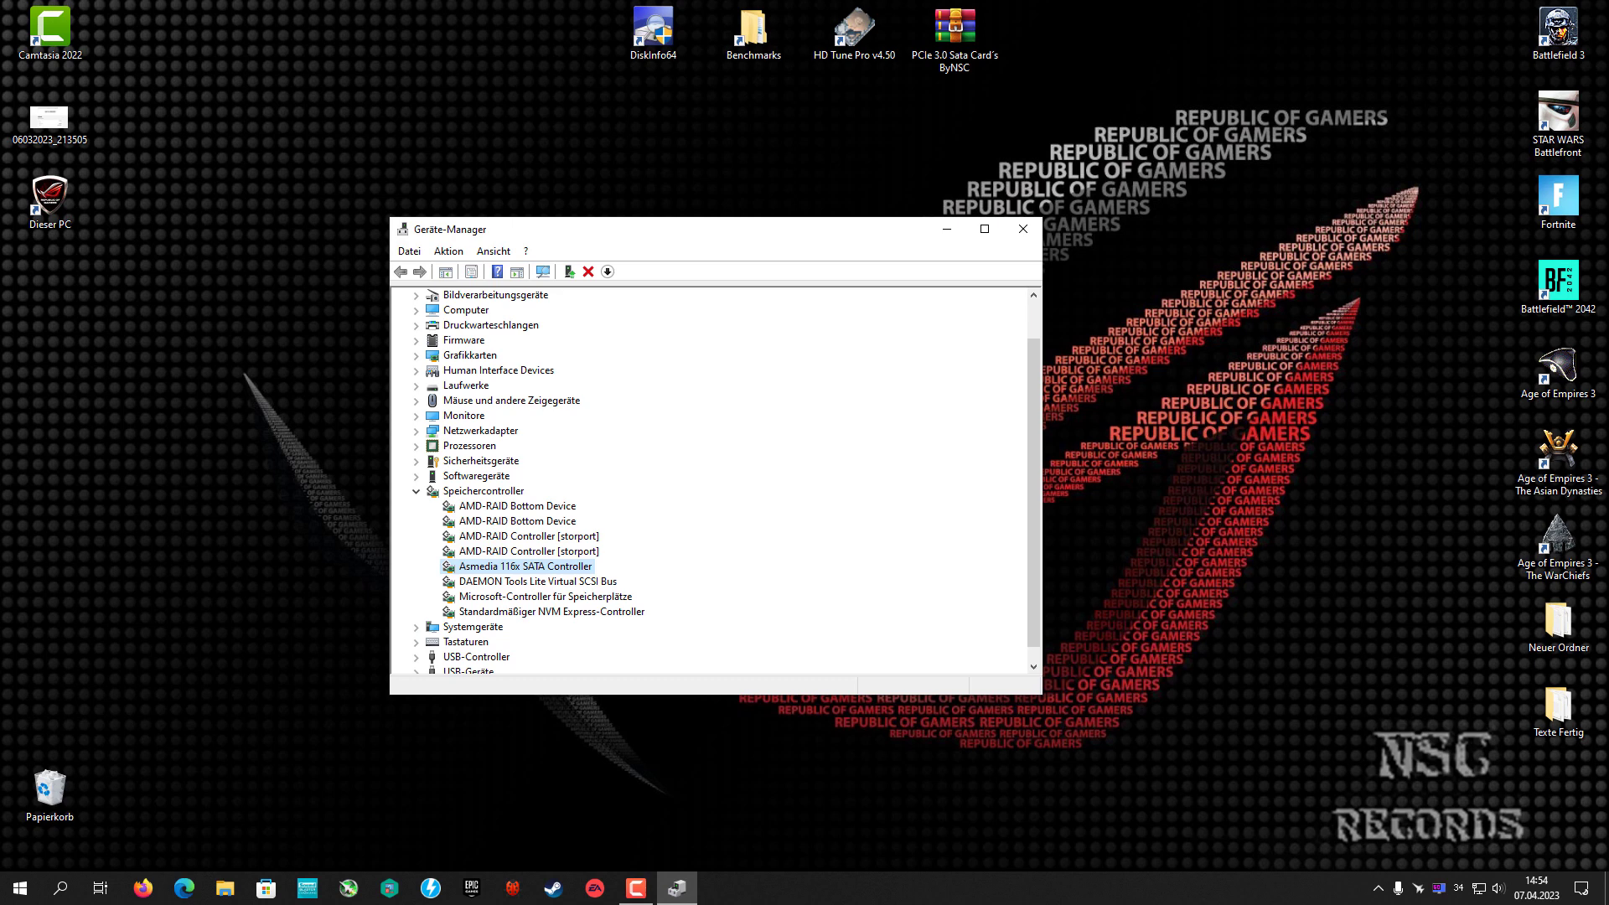
pyautogui.doubleClick(525, 566)
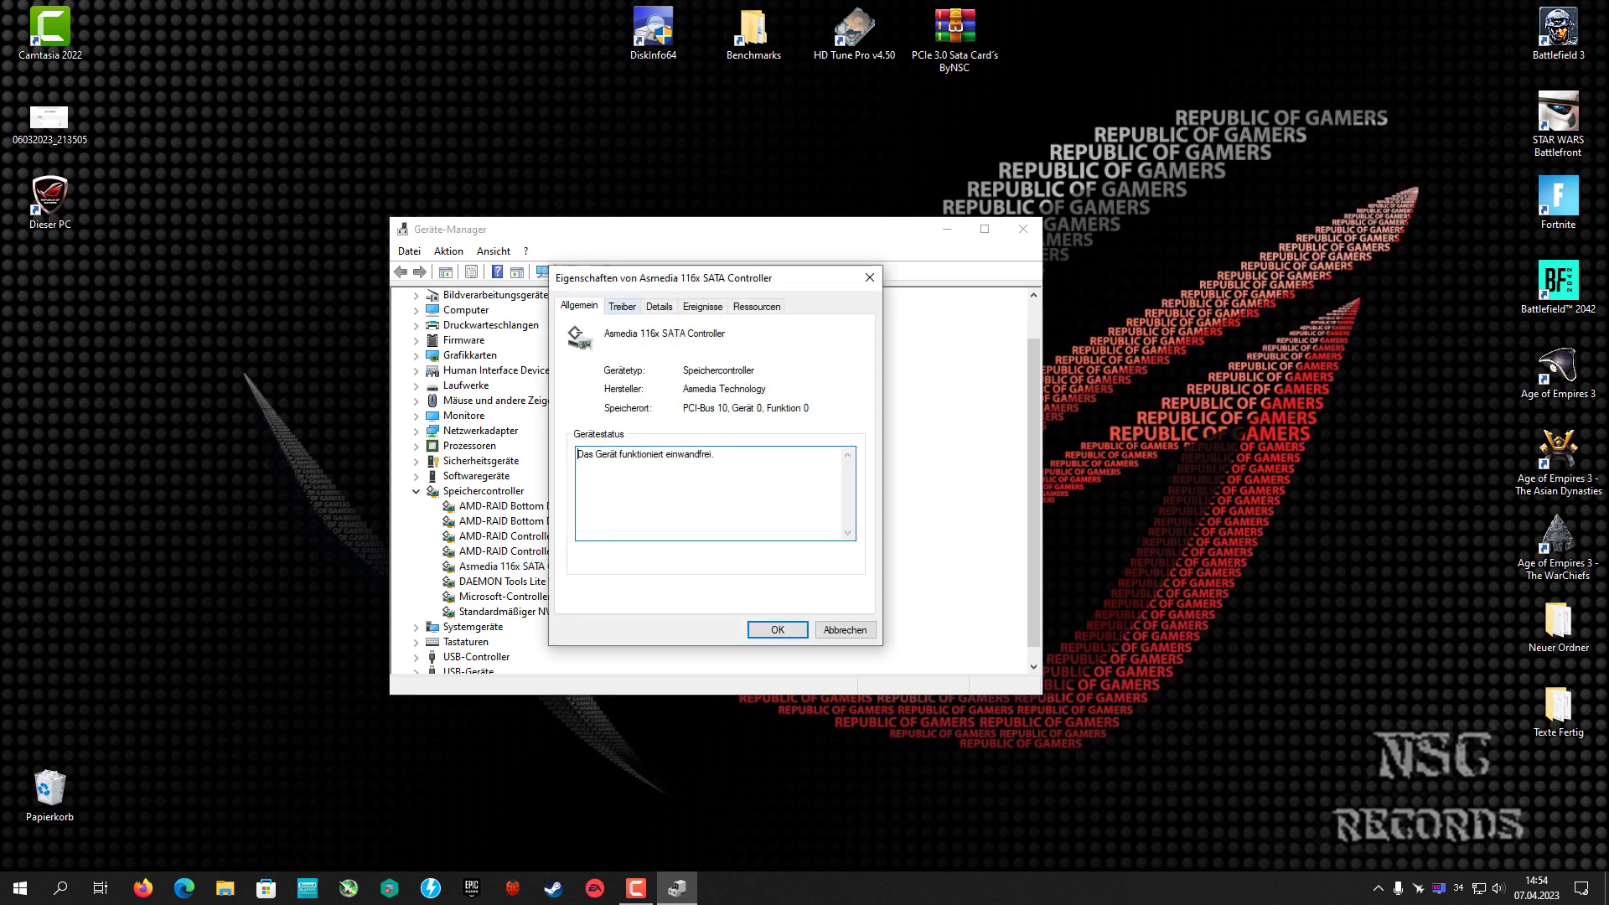
pyautogui.hotkey('ctrl', 'Tab')
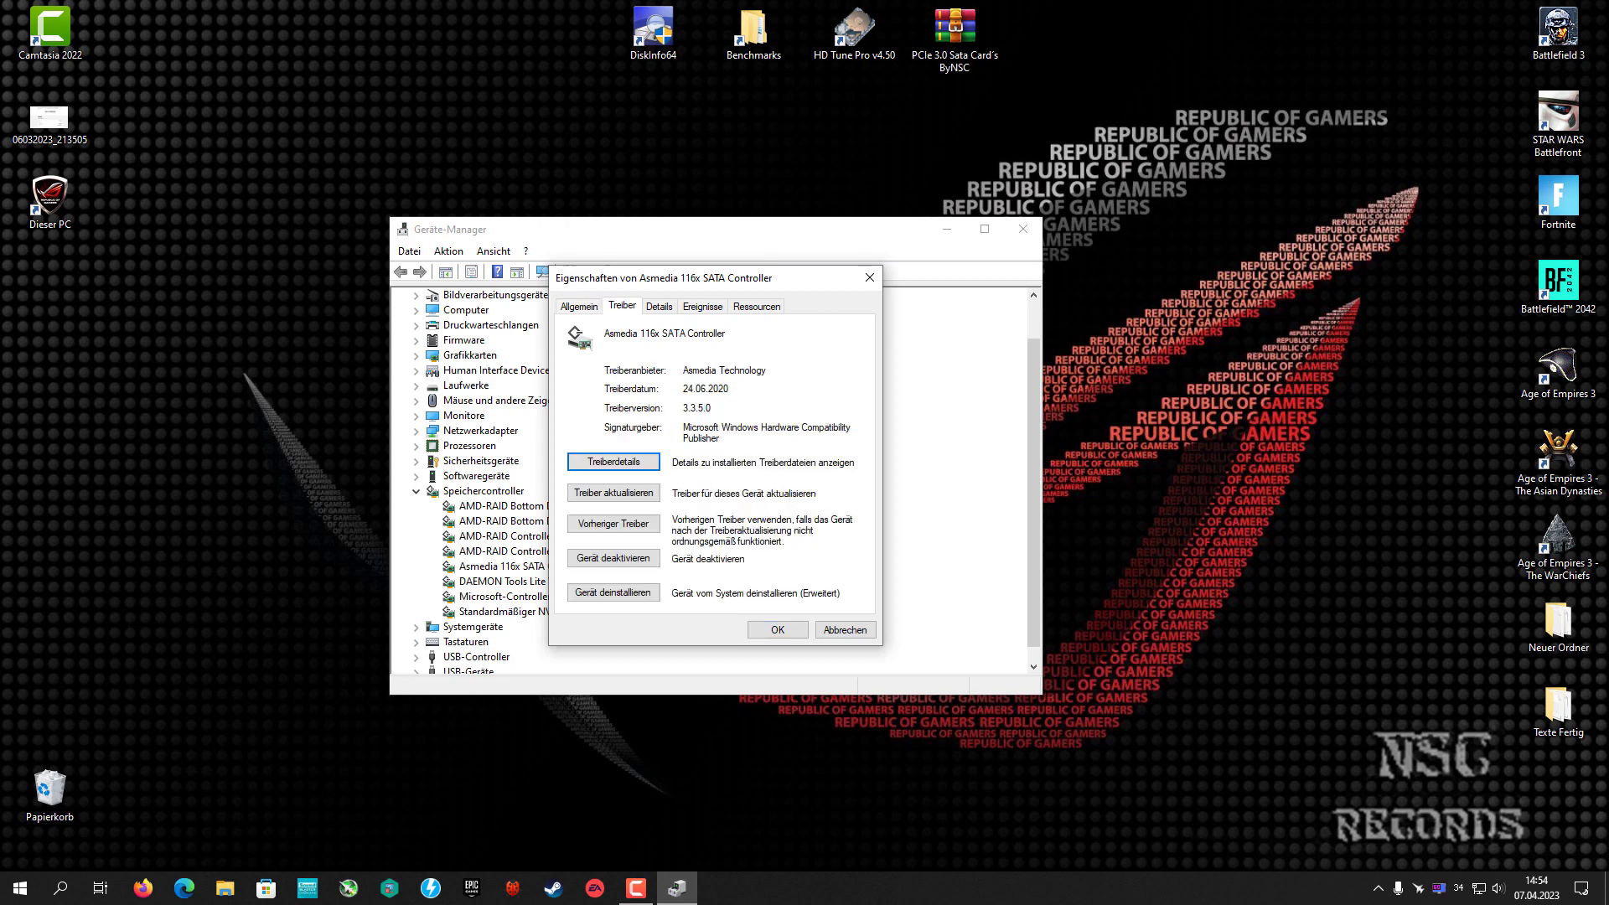
pyautogui.hotkey('shift', 'Left')
pyautogui.hotkey('shift', 'Left')
pyautogui.hotkey('shift', 'Left')
pyautogui.hotkey('shift', 'Left')
pyautogui.hotkey('shift', 'Left')
pyautogui.hotkey('shift', 'Left')
pyautogui.hotkey('shift', 'Left')
pyautogui.hotkey('shift', 'Left')
pyautogui.hotkey('shift', 'Left')
pyautogui.hotkey('shift', 'Left')
pyautogui.press('End')
pyautogui.hotkey('shift', 'Left')
pyautogui.hotkey('shift', 'Left')
pyautogui.hotkey('shift', 'Left')
pyautogui.hotkey('shift', 'Left')
pyautogui.click(869, 278)
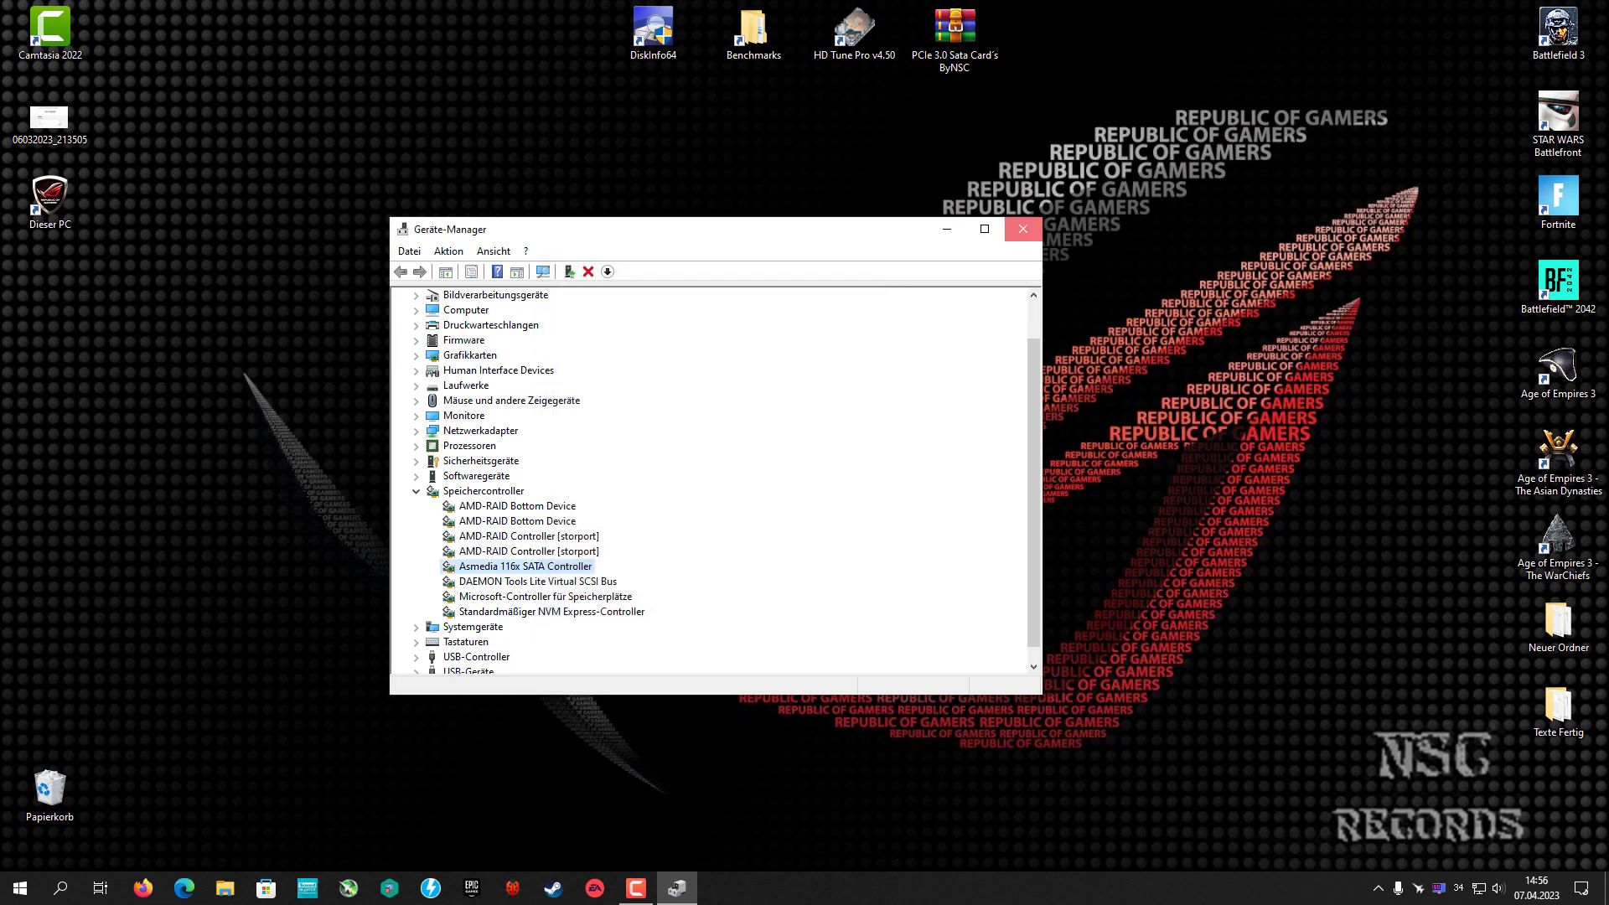
pyautogui.click(1022, 228)
# Open the PCIe 3.0 Sata Card's ByNSC archive and look inside its Marvell Card RAID folder
pyautogui.doubleClick(954, 34)
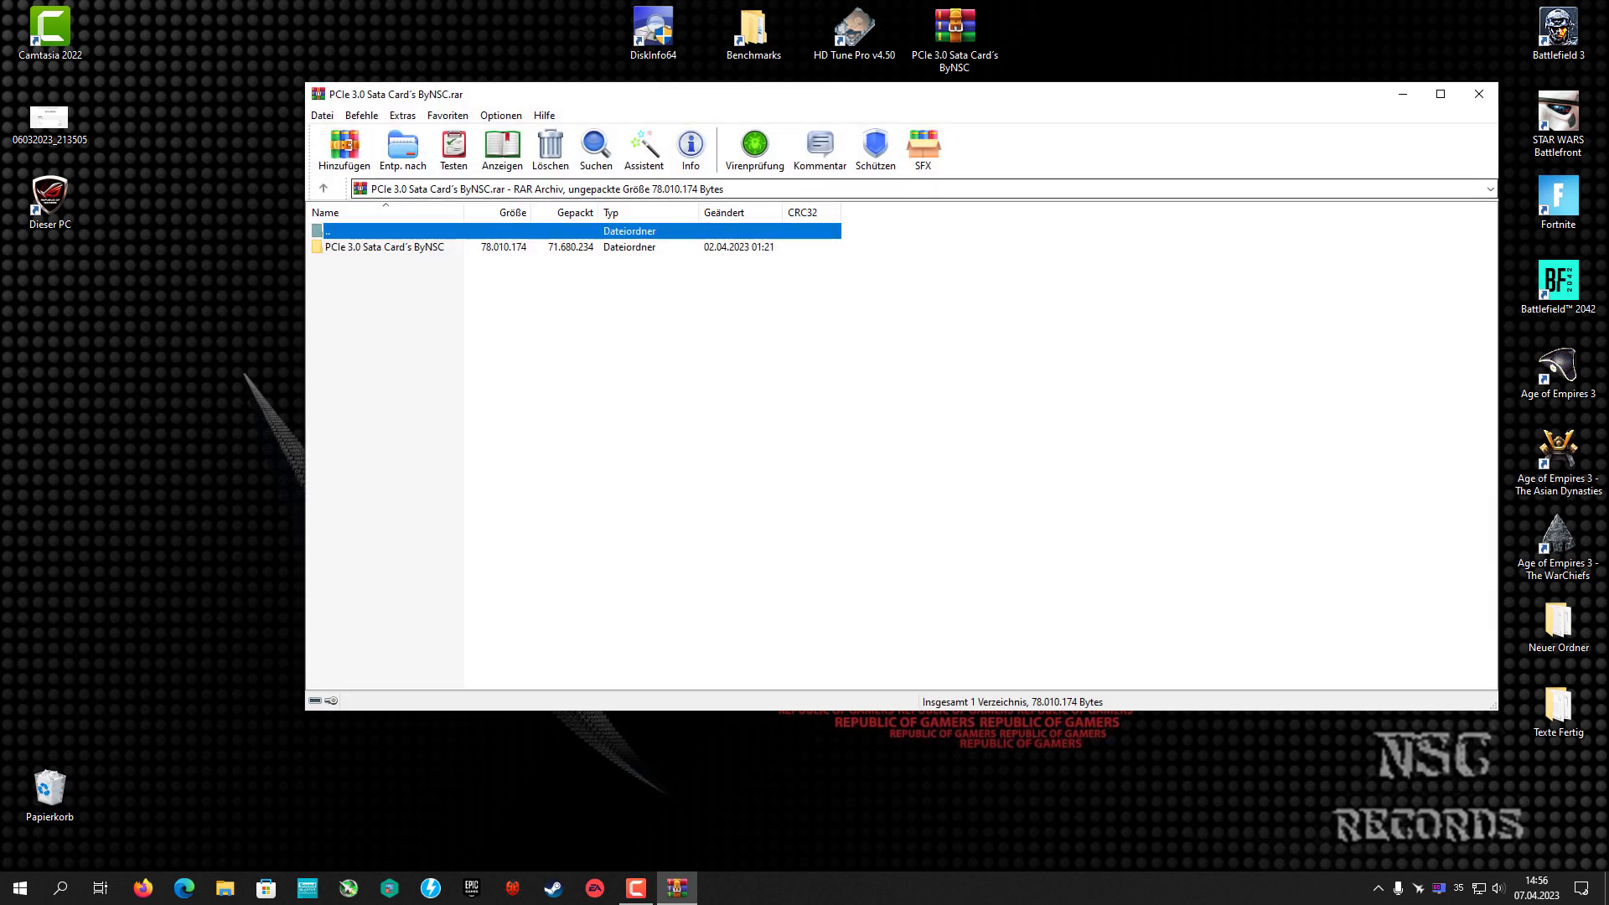
pyautogui.doubleClick(385, 247)
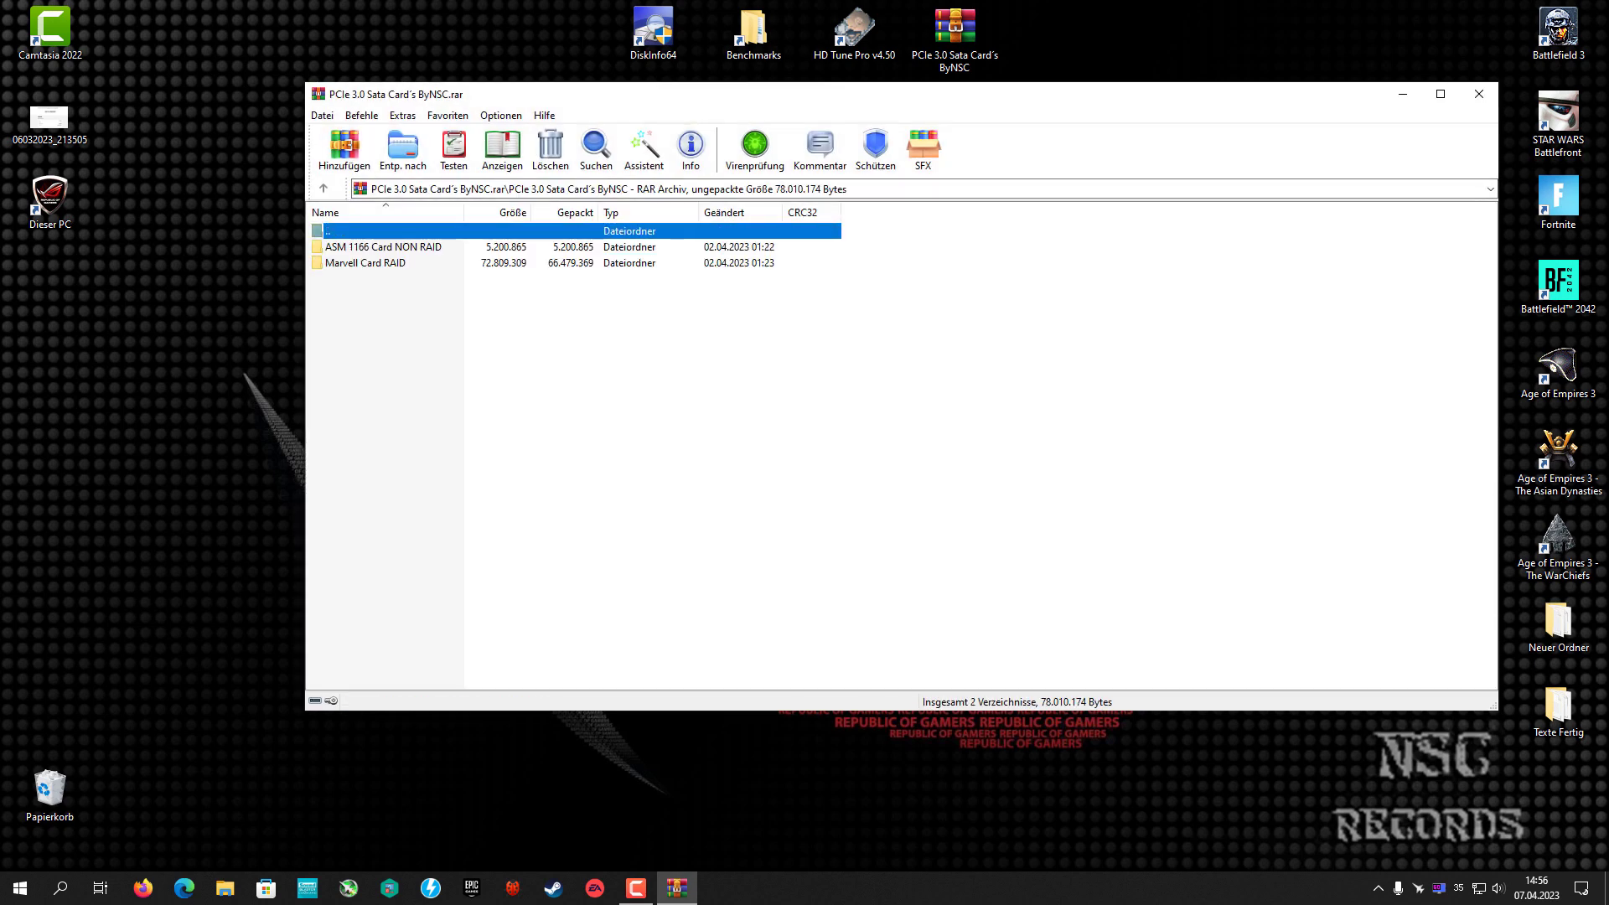
pyautogui.doubleClick(365, 263)
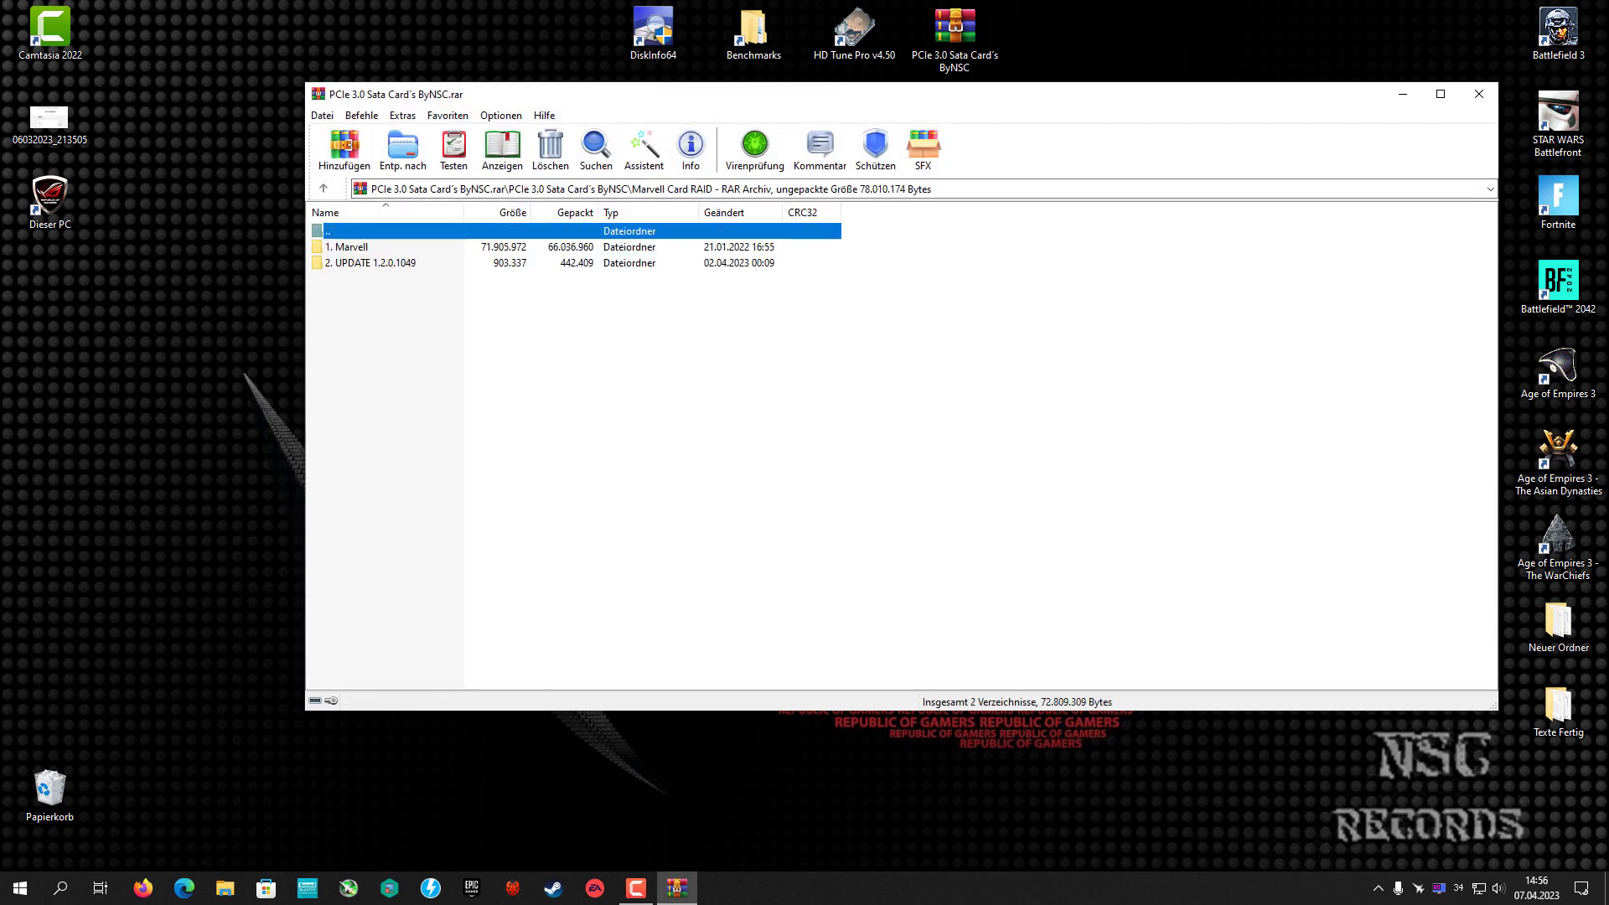
pyautogui.press('Return')
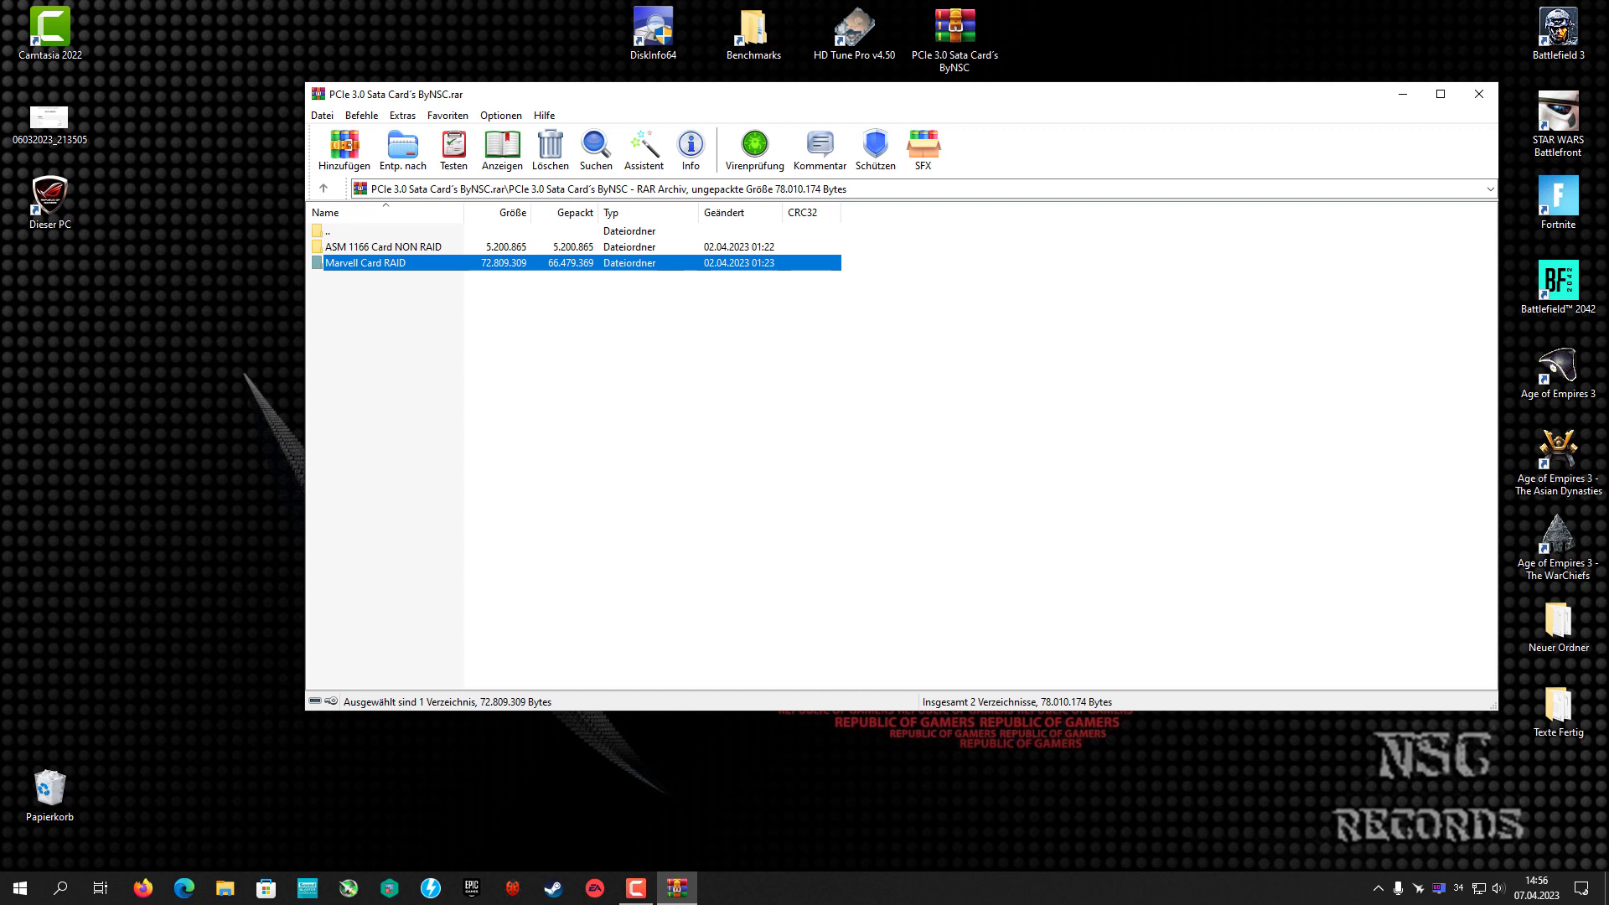
pyautogui.press('Return')
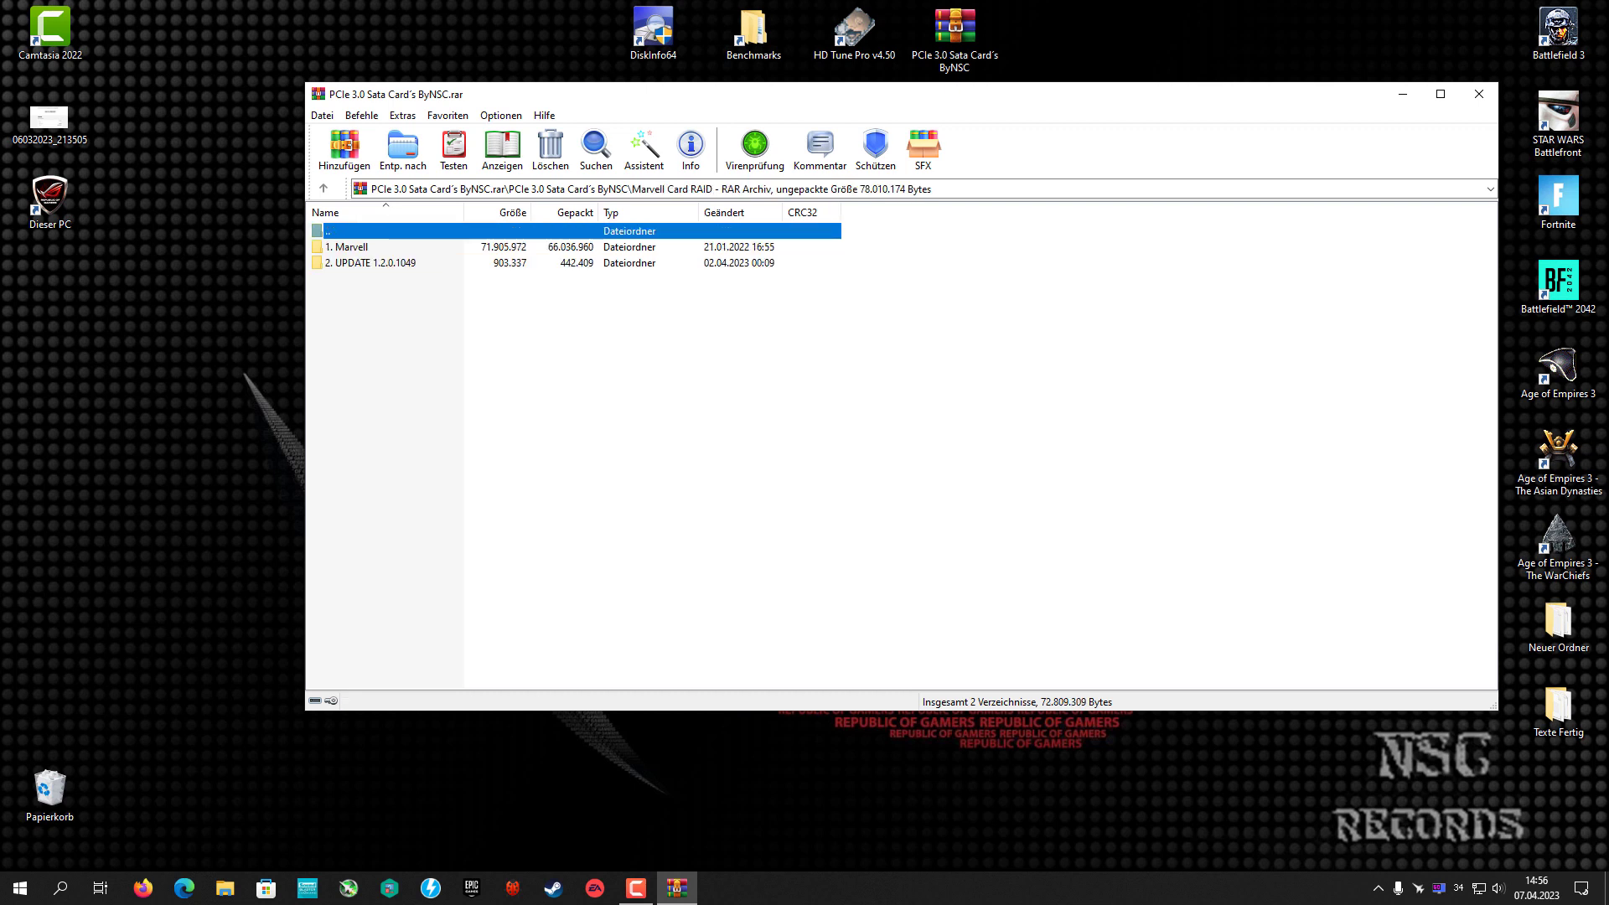
# Look through the 1. Marvell folder and its 91XX_92XX Setup subfolder, and close the archive
pyautogui.press('Down')
pyautogui.press('Return')
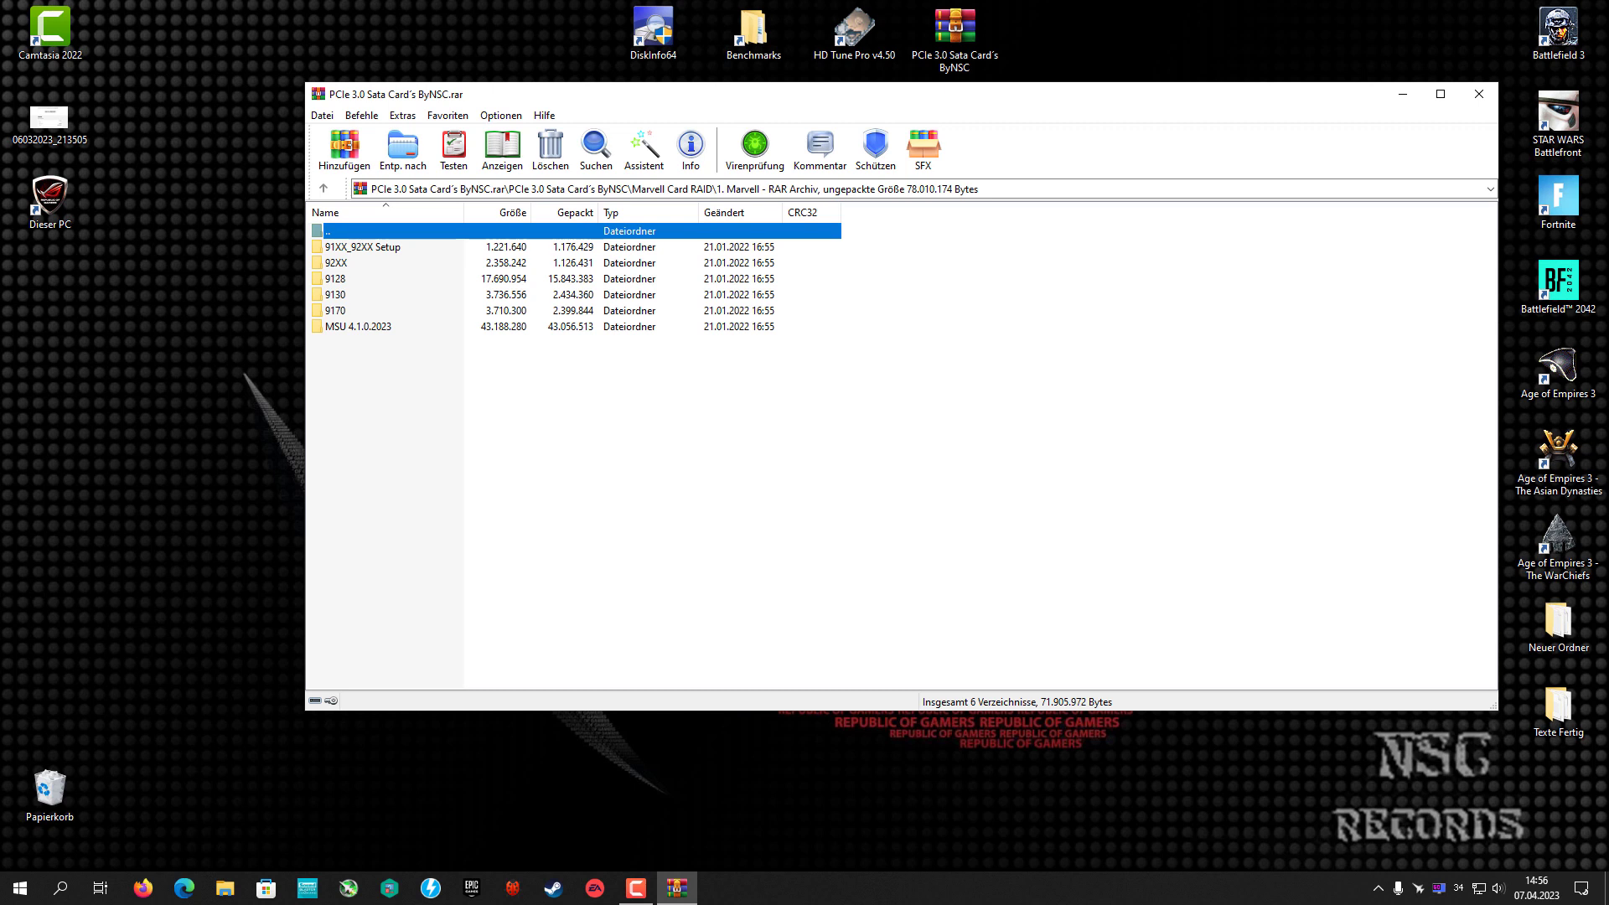
pyautogui.press('Return')
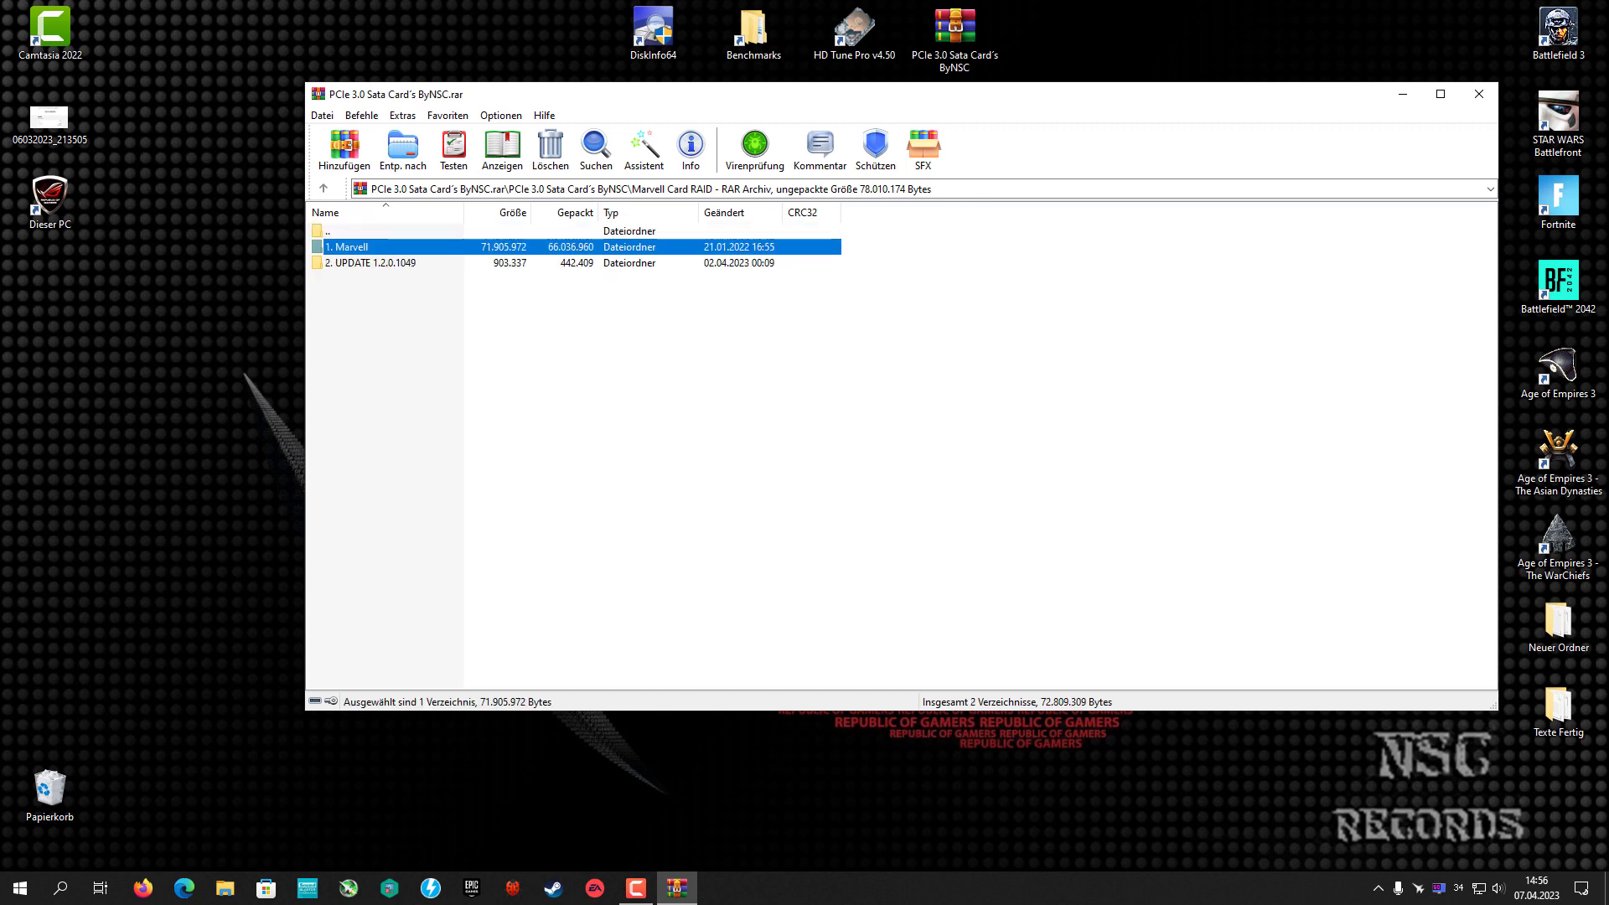
pyautogui.press('Return')
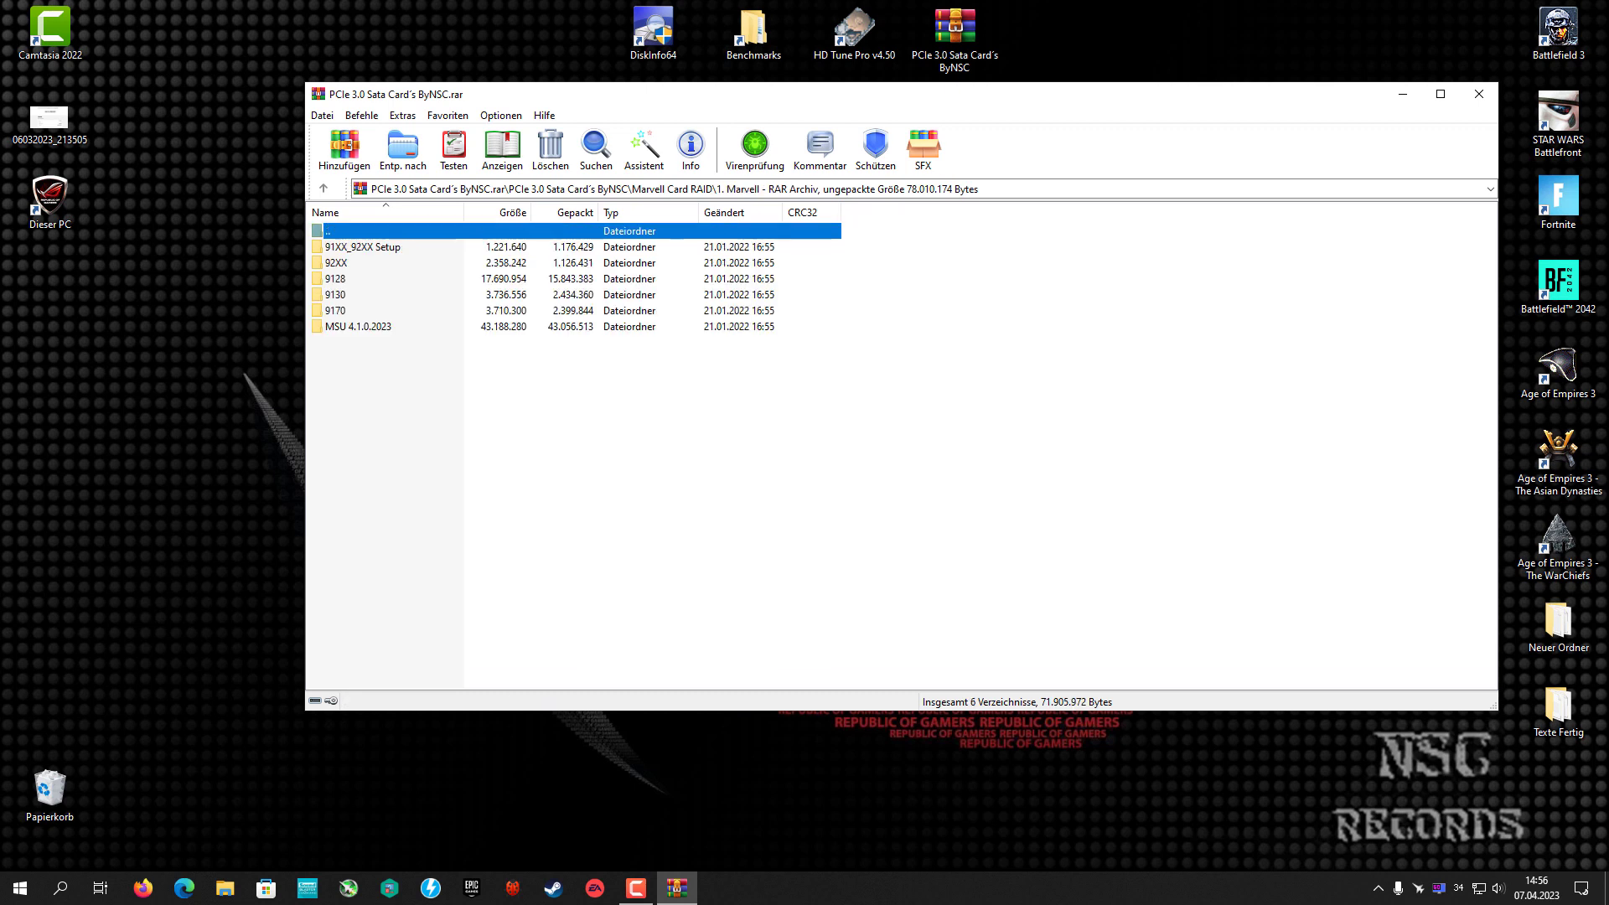
pyautogui.press('Down')
pyautogui.press('Return')
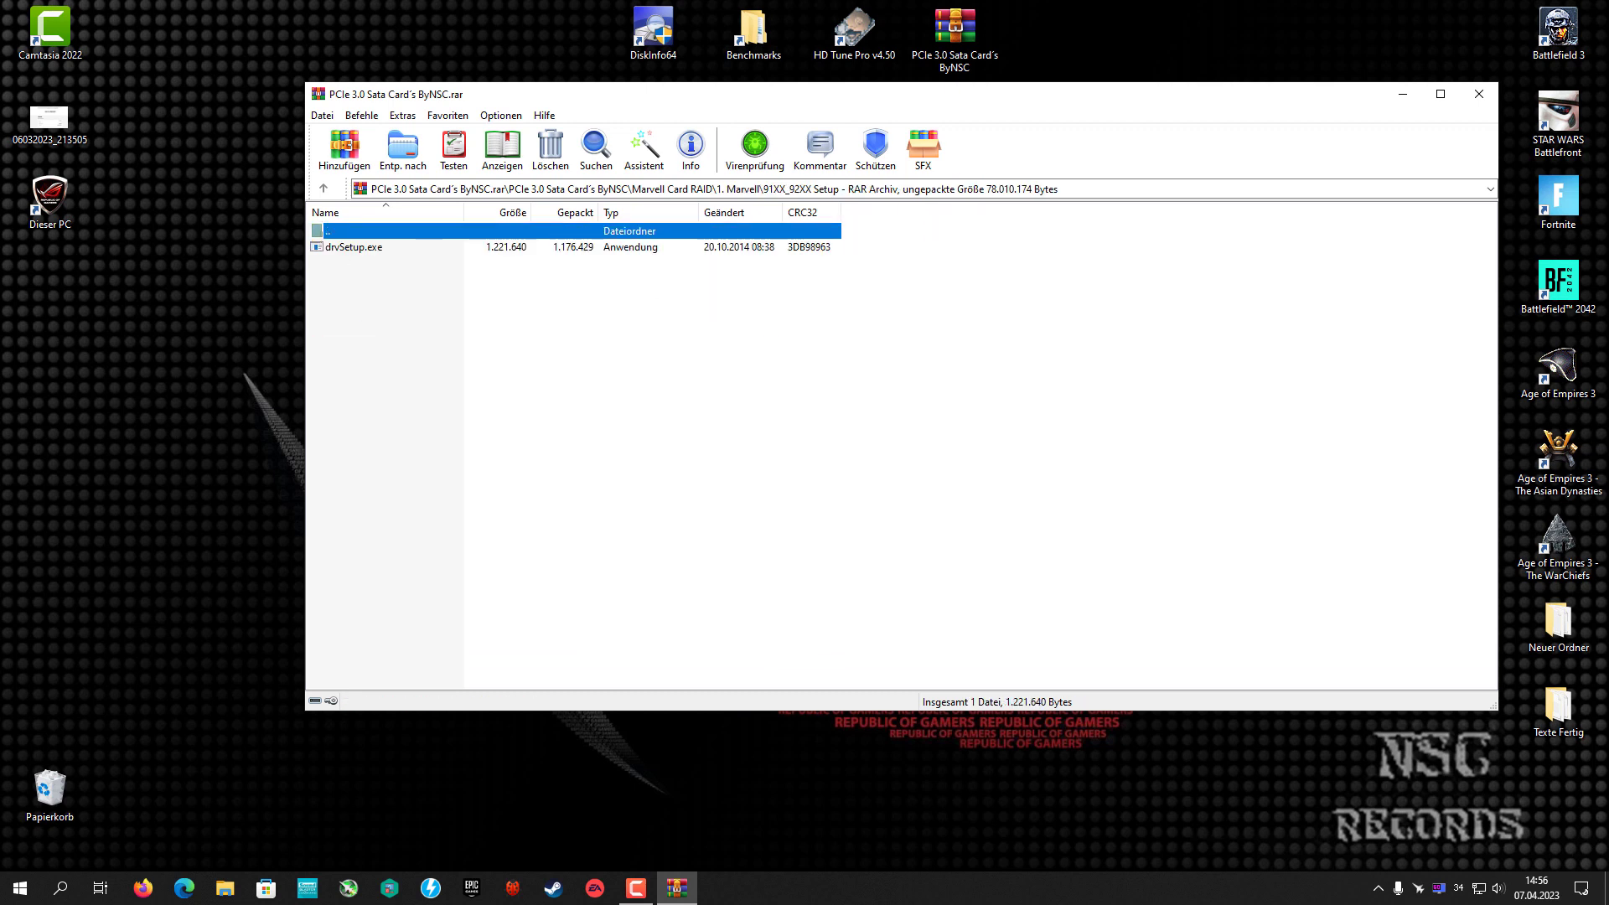
pyautogui.press('Return')
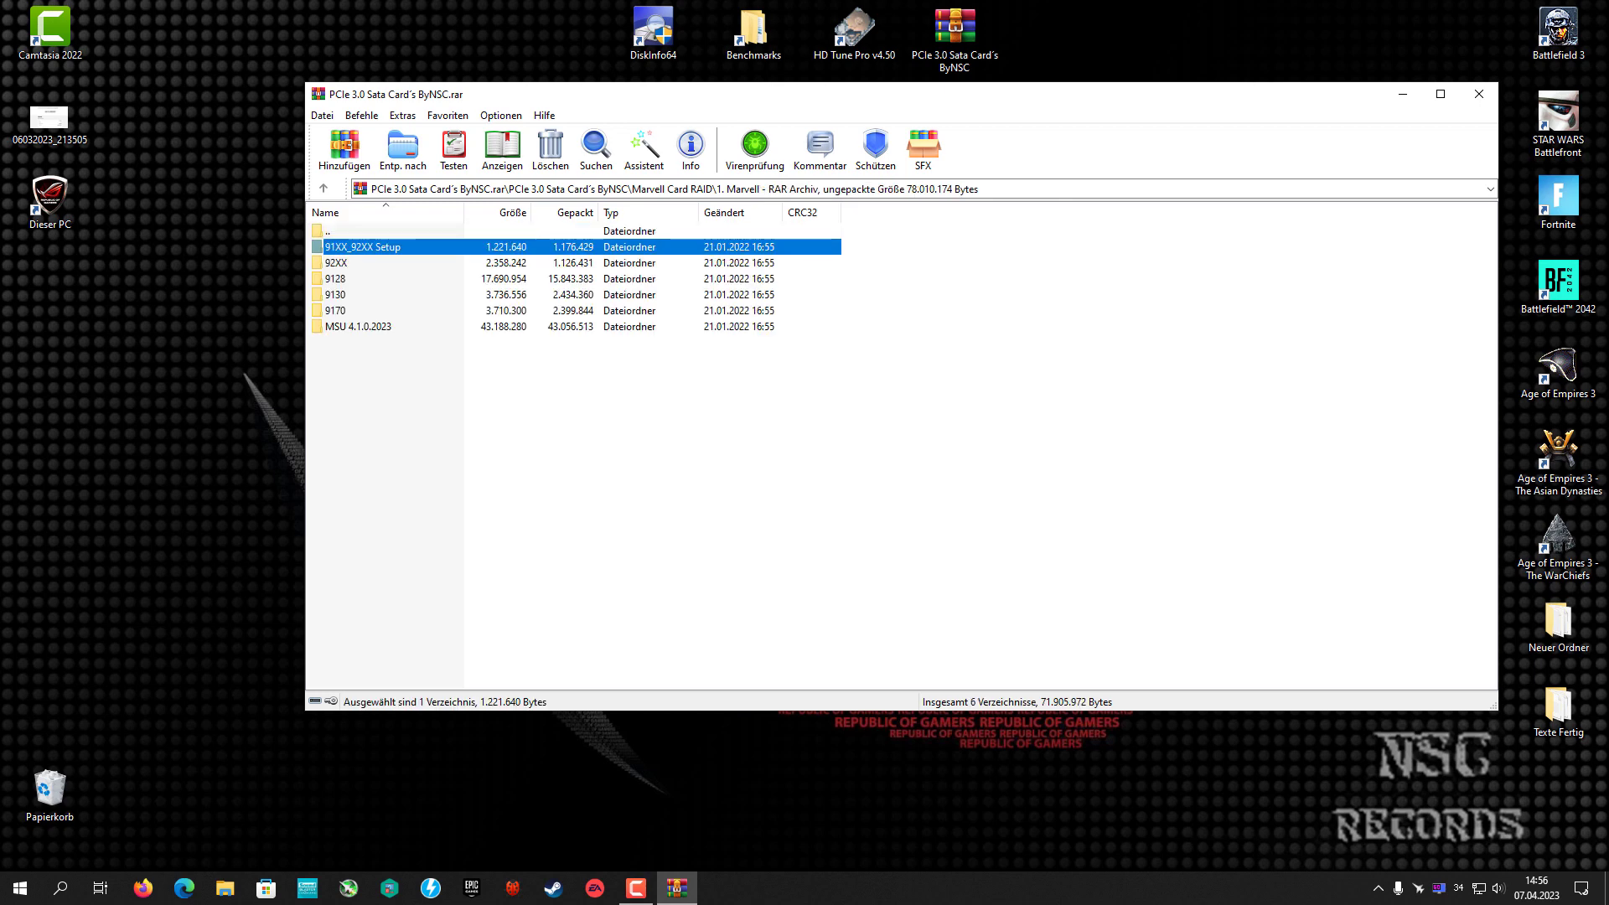
pyautogui.click(1478, 94)
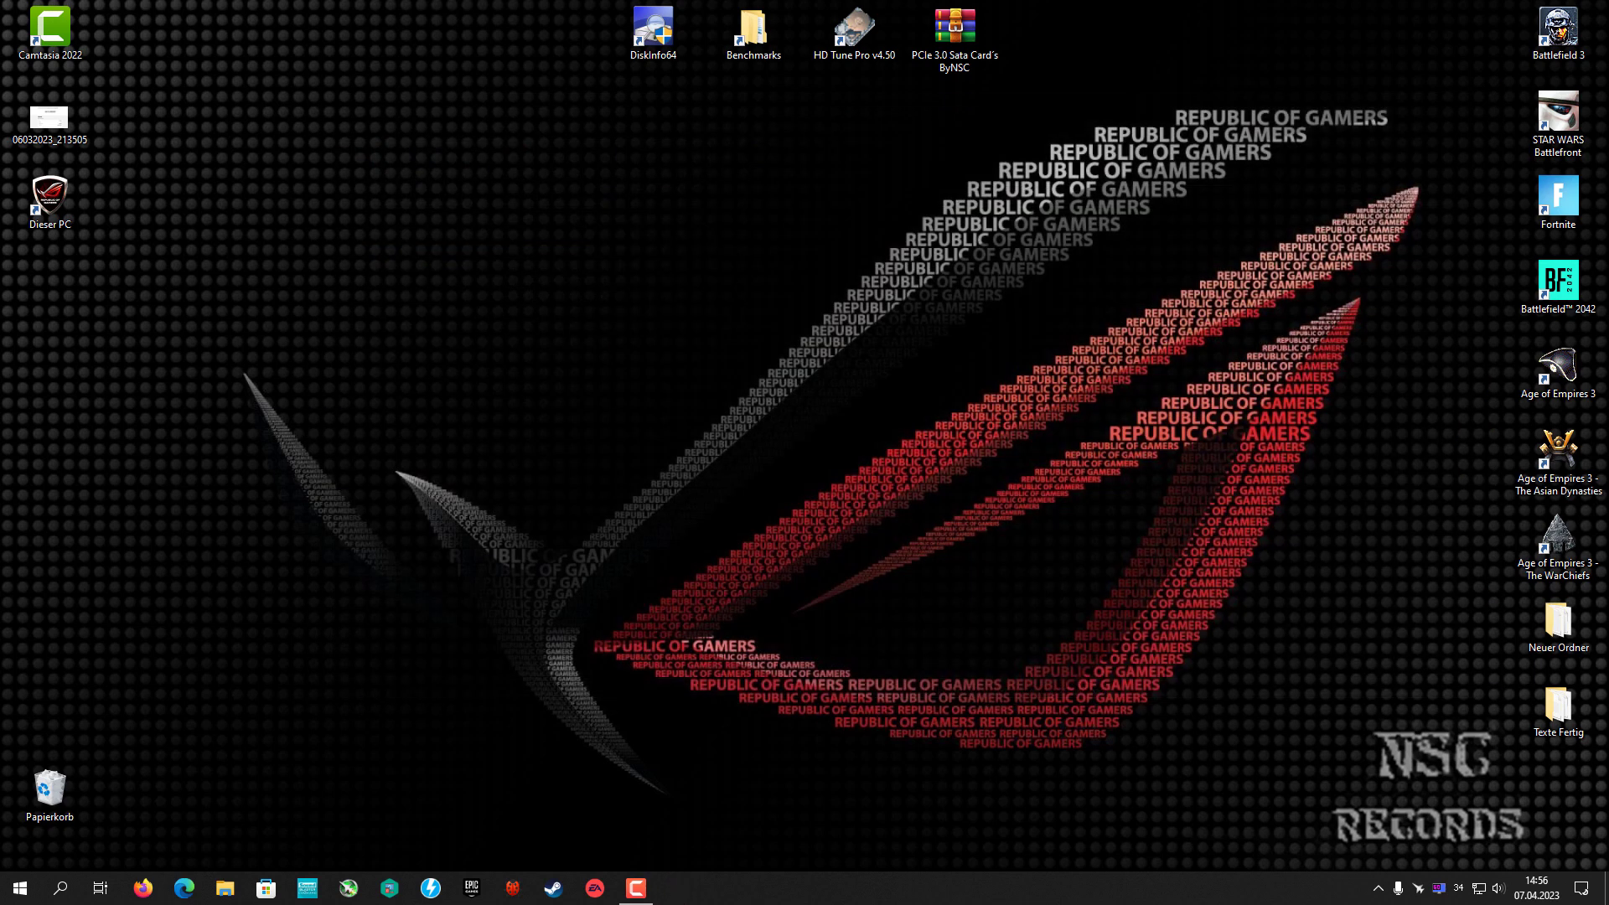
# Reopen the Device Manager, expand the Speichercontroller category, and move the window away from the desktop's corner
pyautogui.click(20, 888)
pyautogui.rightClick(21, 888)
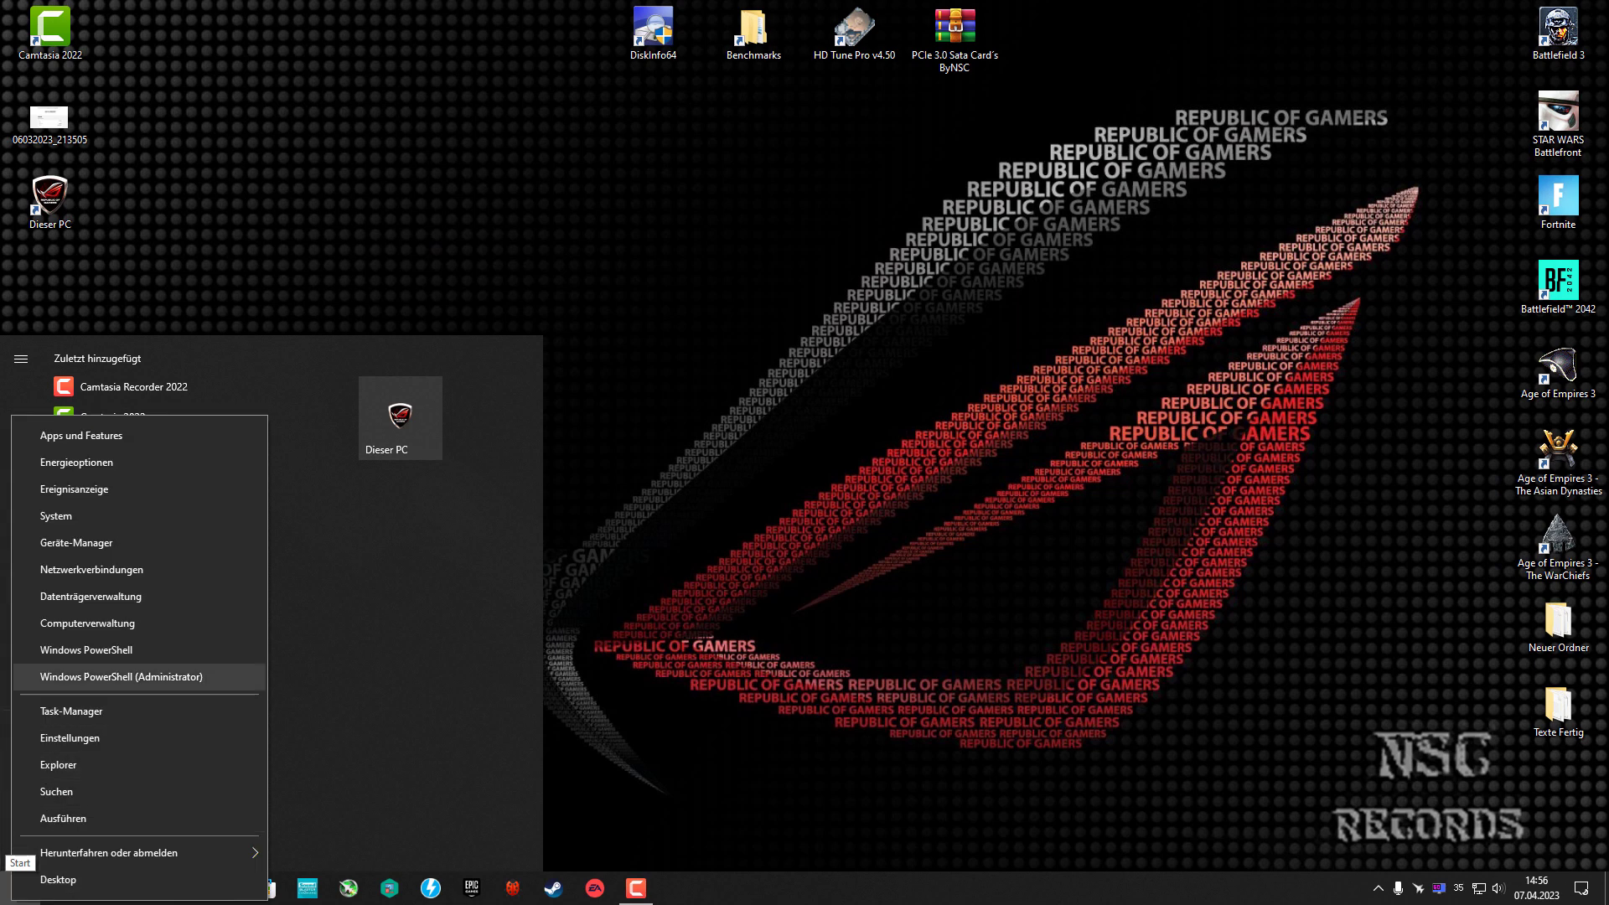
pyautogui.click(79, 543)
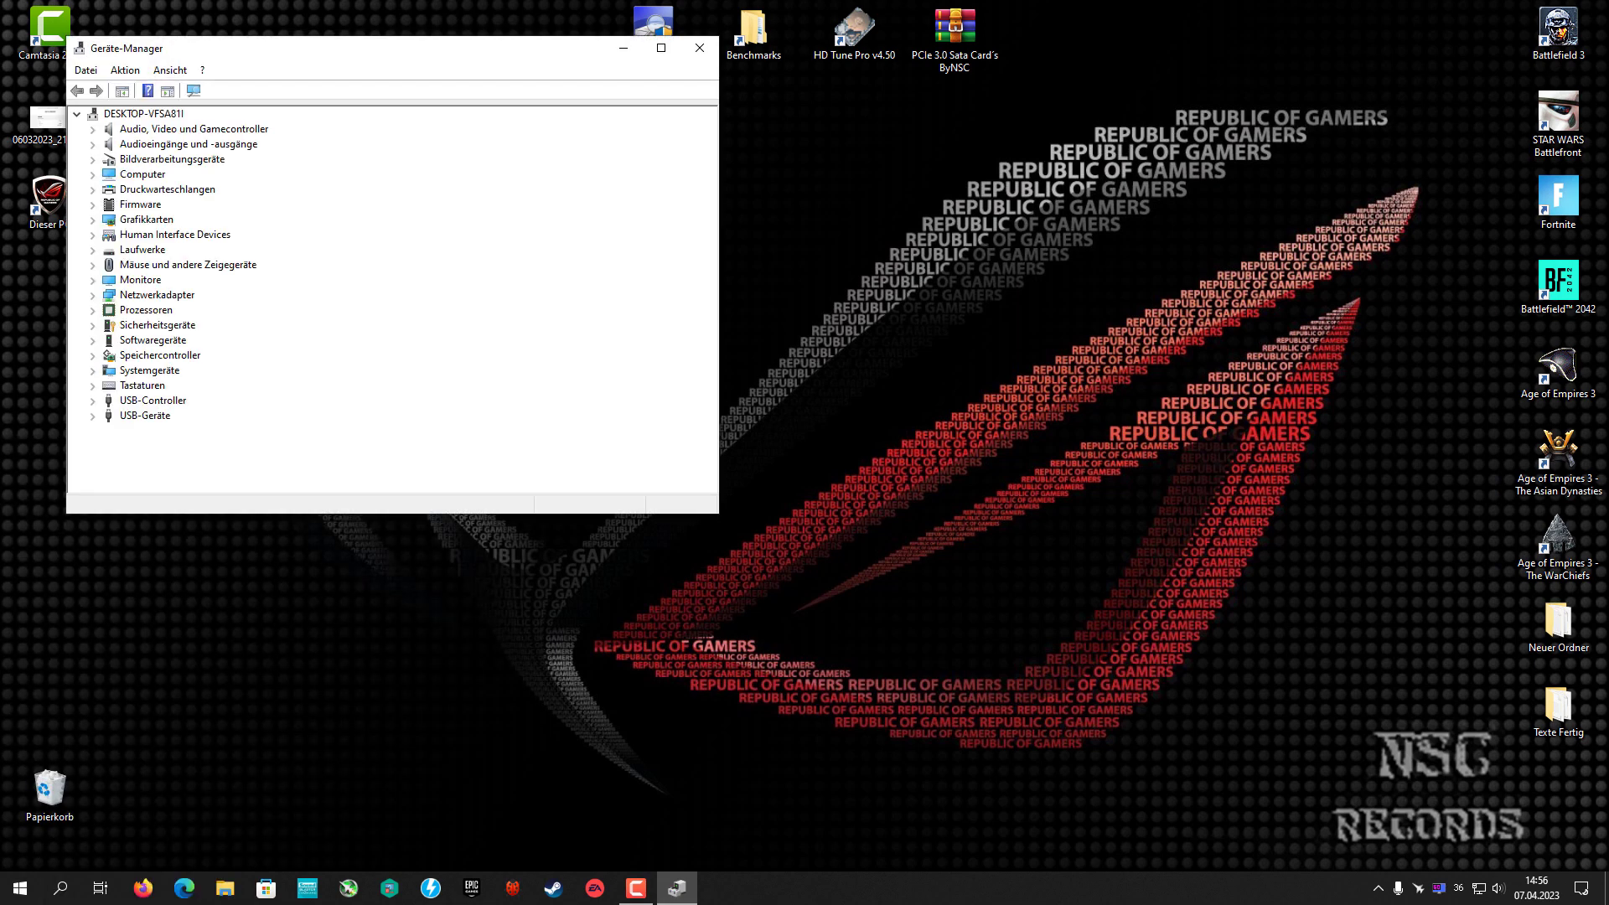
pyautogui.click(92, 356)
pyautogui.moveTo(277, 48); pyautogui.dragTo(545, 159)
# Start a driver update for the Asmedia 116x SATA Controller, choosing to search this computer for drivers manually
pyautogui.doubleClick(470, 541)
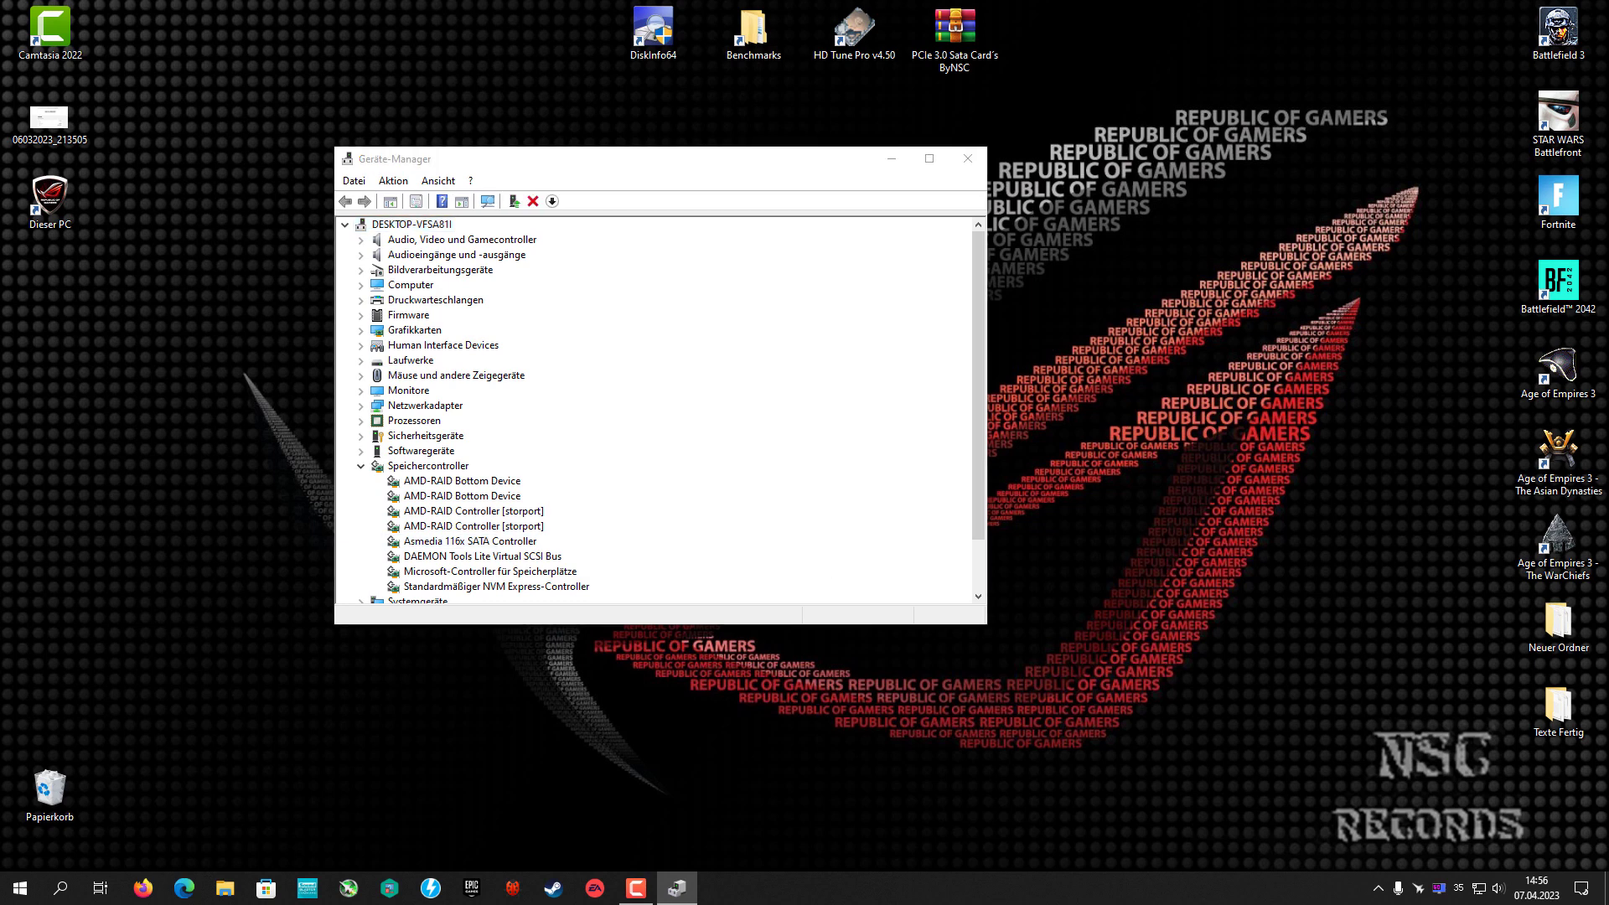
pyautogui.click(567, 236)
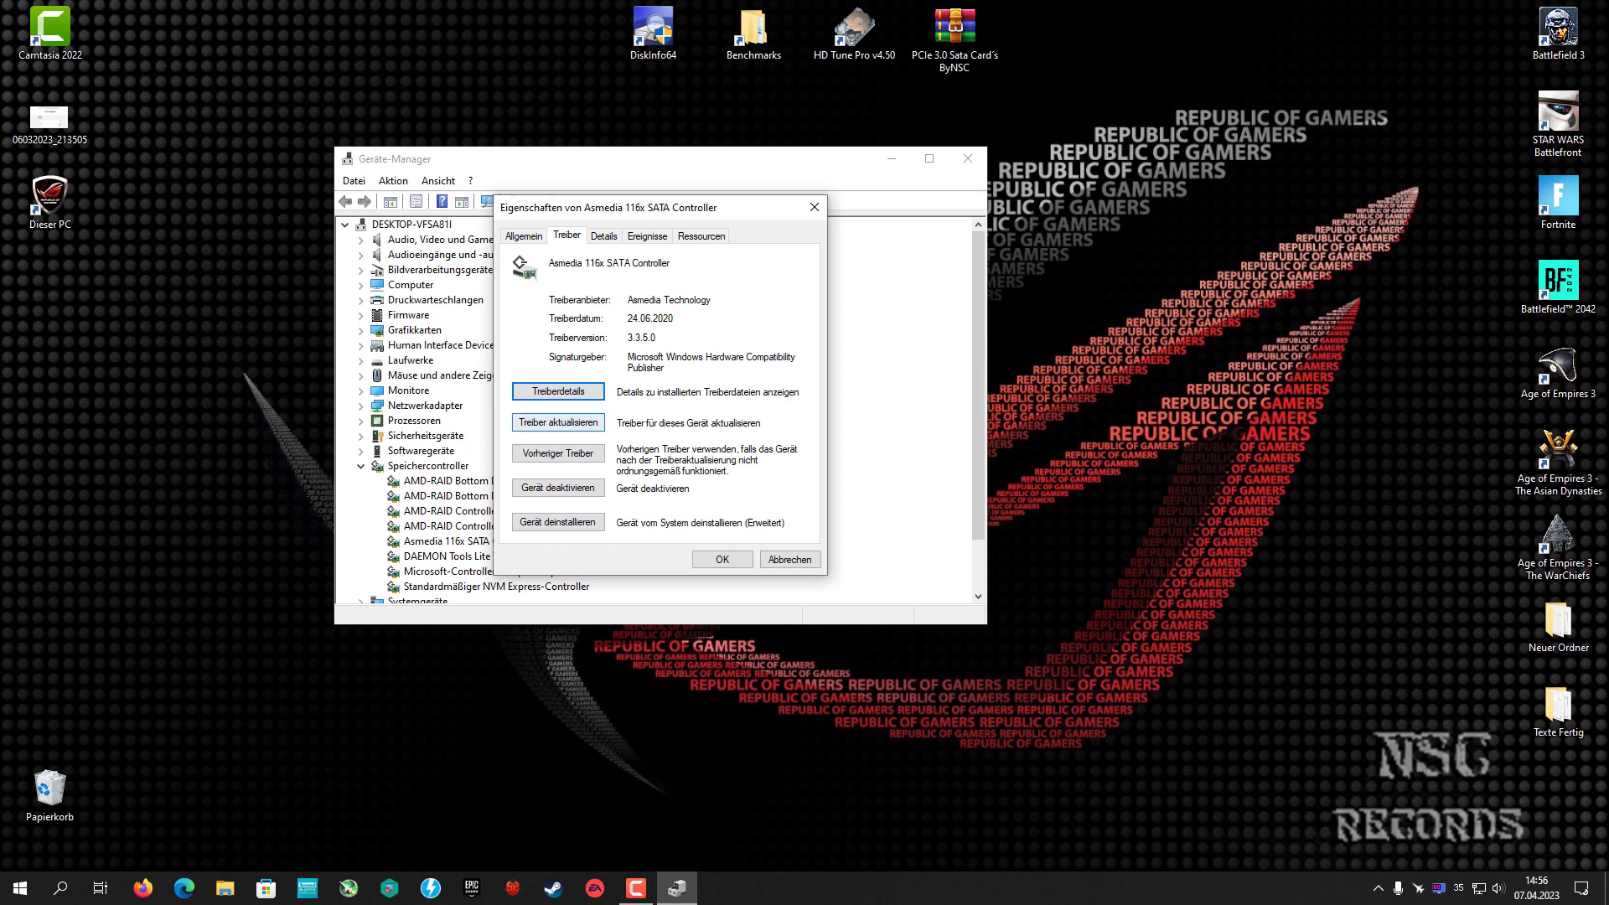
pyautogui.click(558, 422)
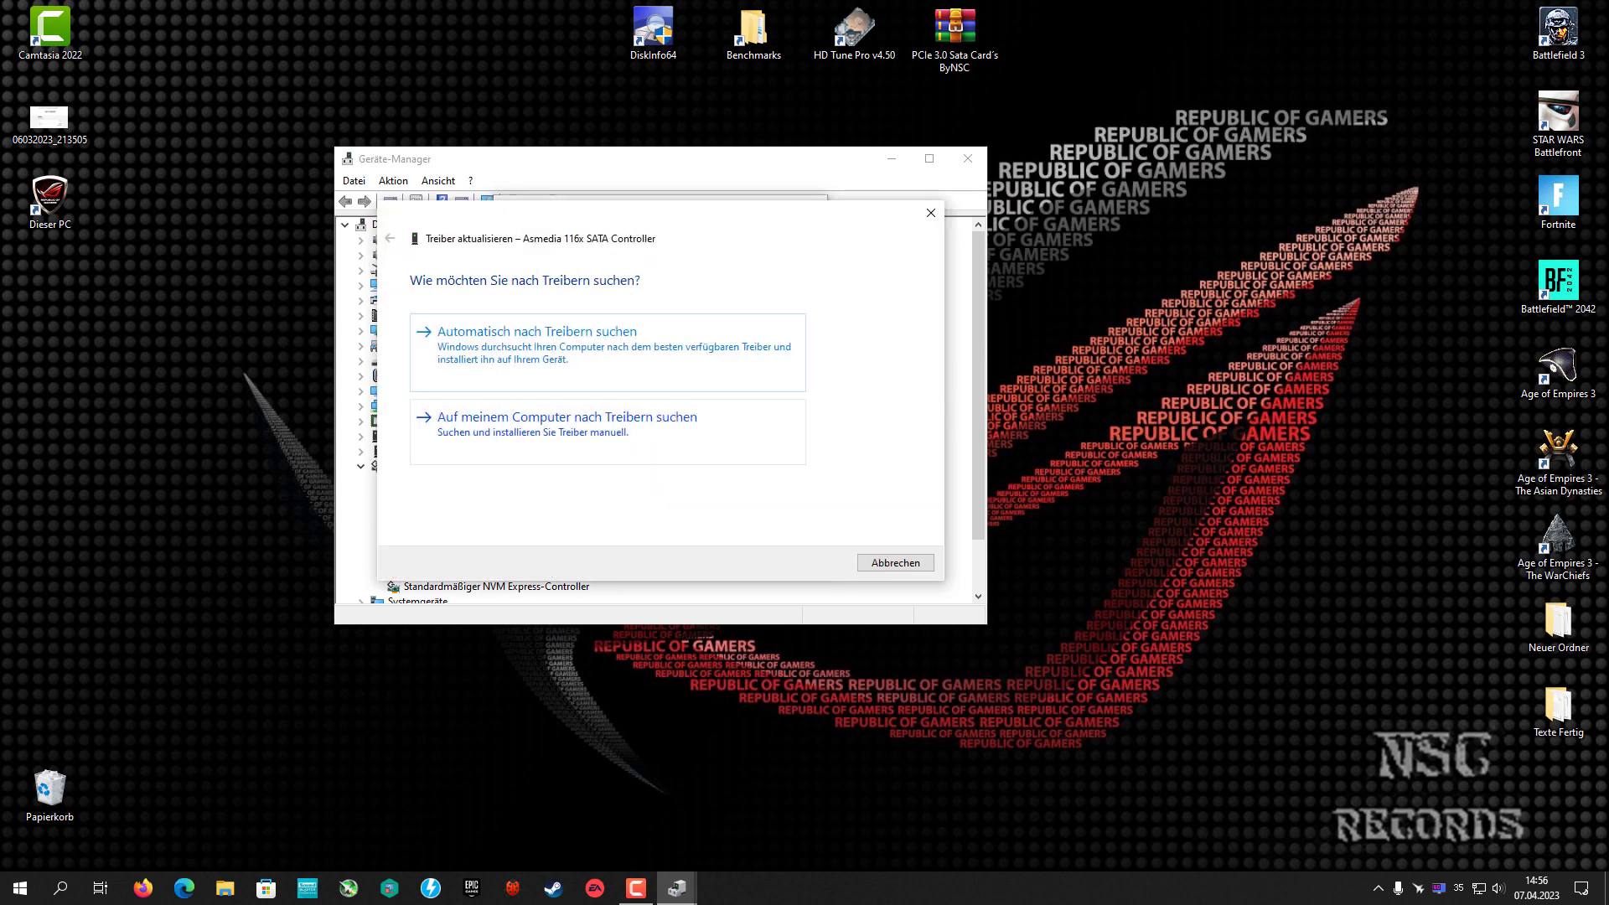
pyautogui.click(558, 422)
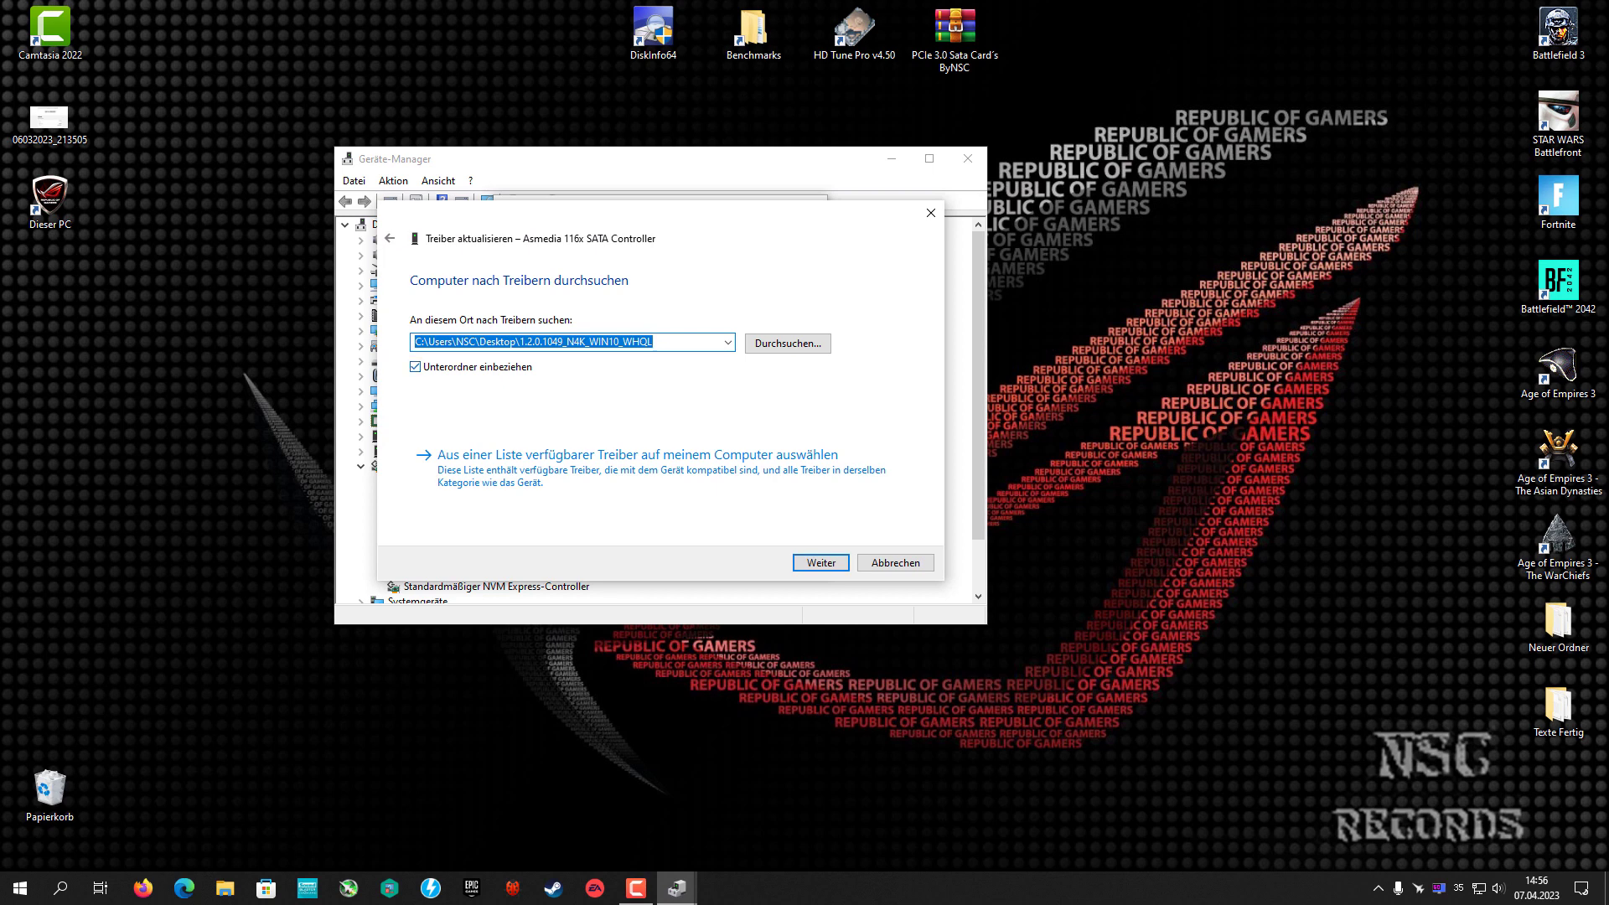
# Browse for a driver folder, expanding Dieser PC, the Daten & Extras (E:) drive and its 4.PC Treiber folder
pyautogui.click(787, 344)
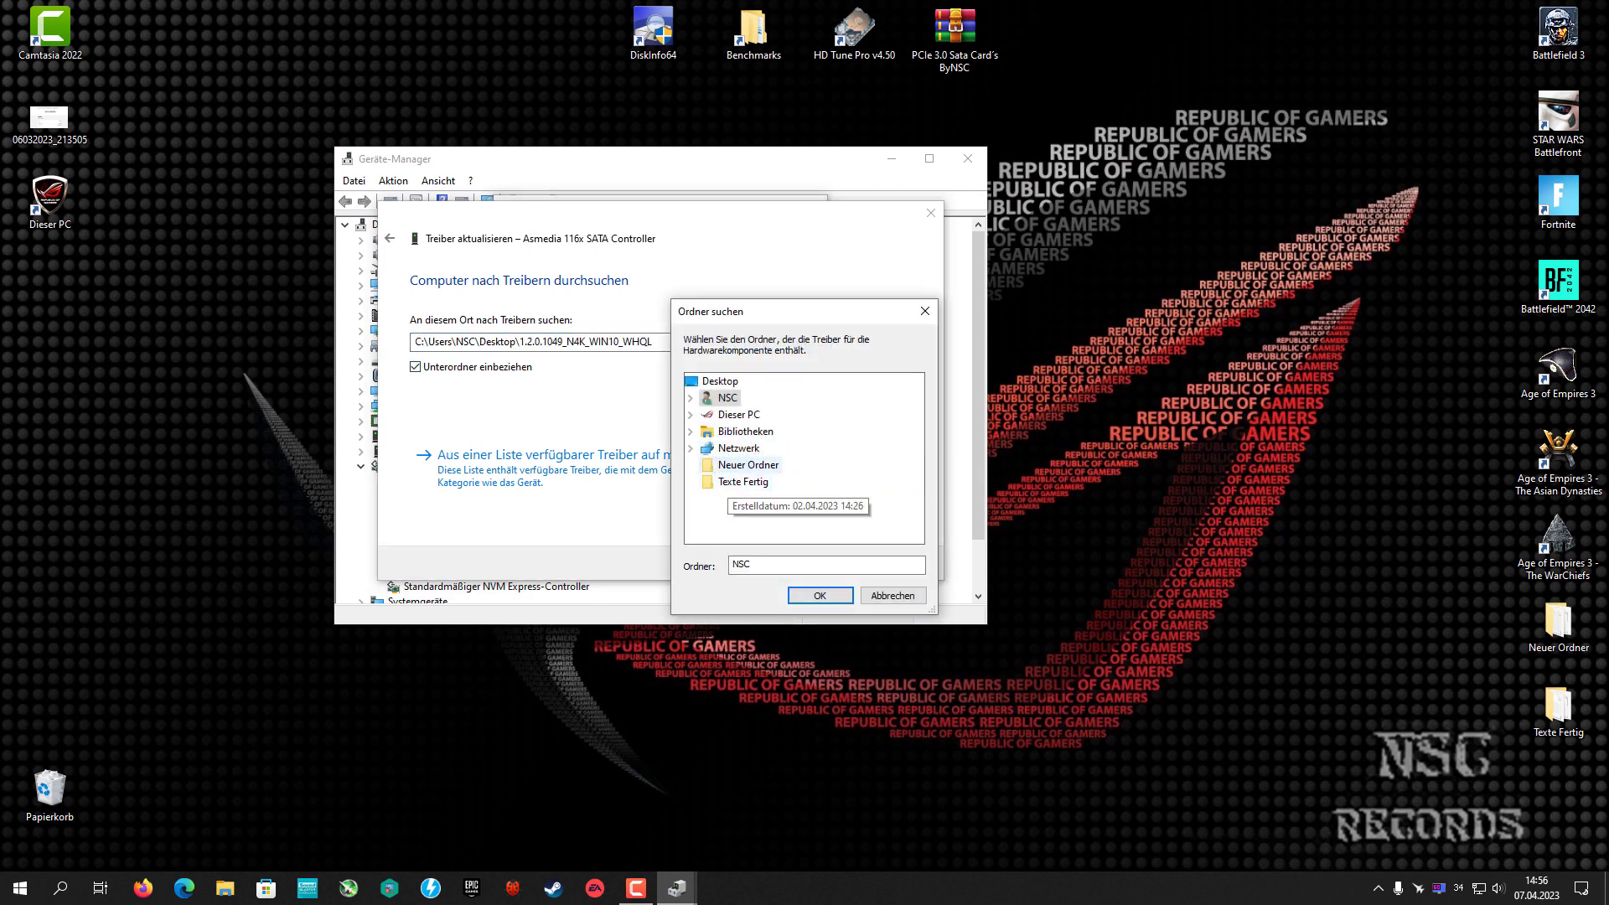
pyautogui.doubleClick(738, 414)
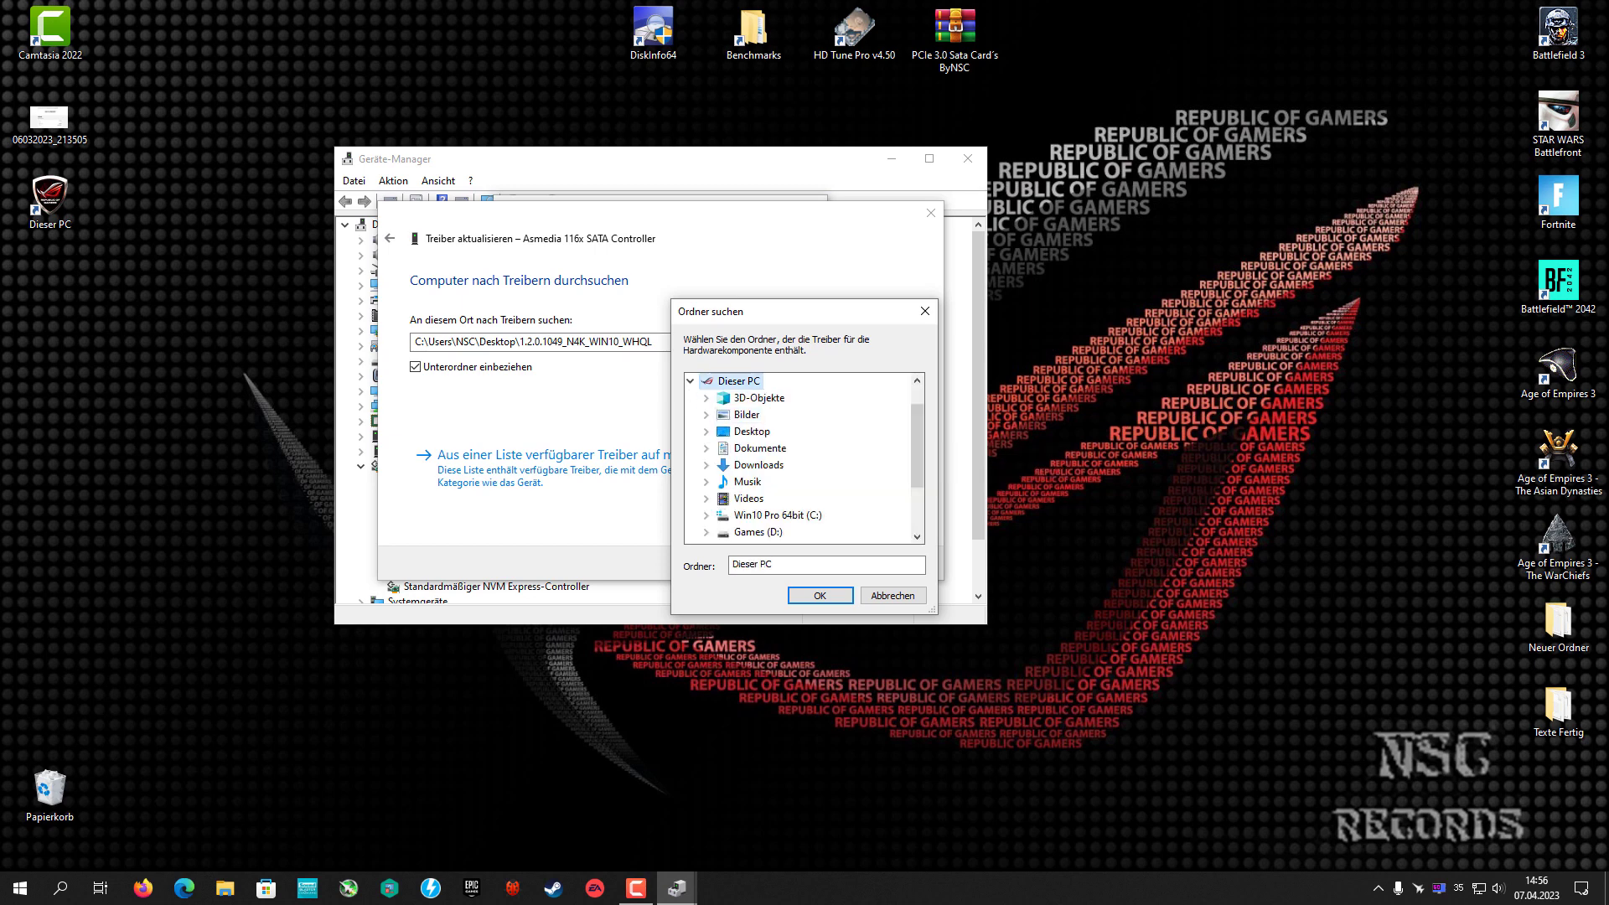
pyautogui.doubleClick(752, 431)
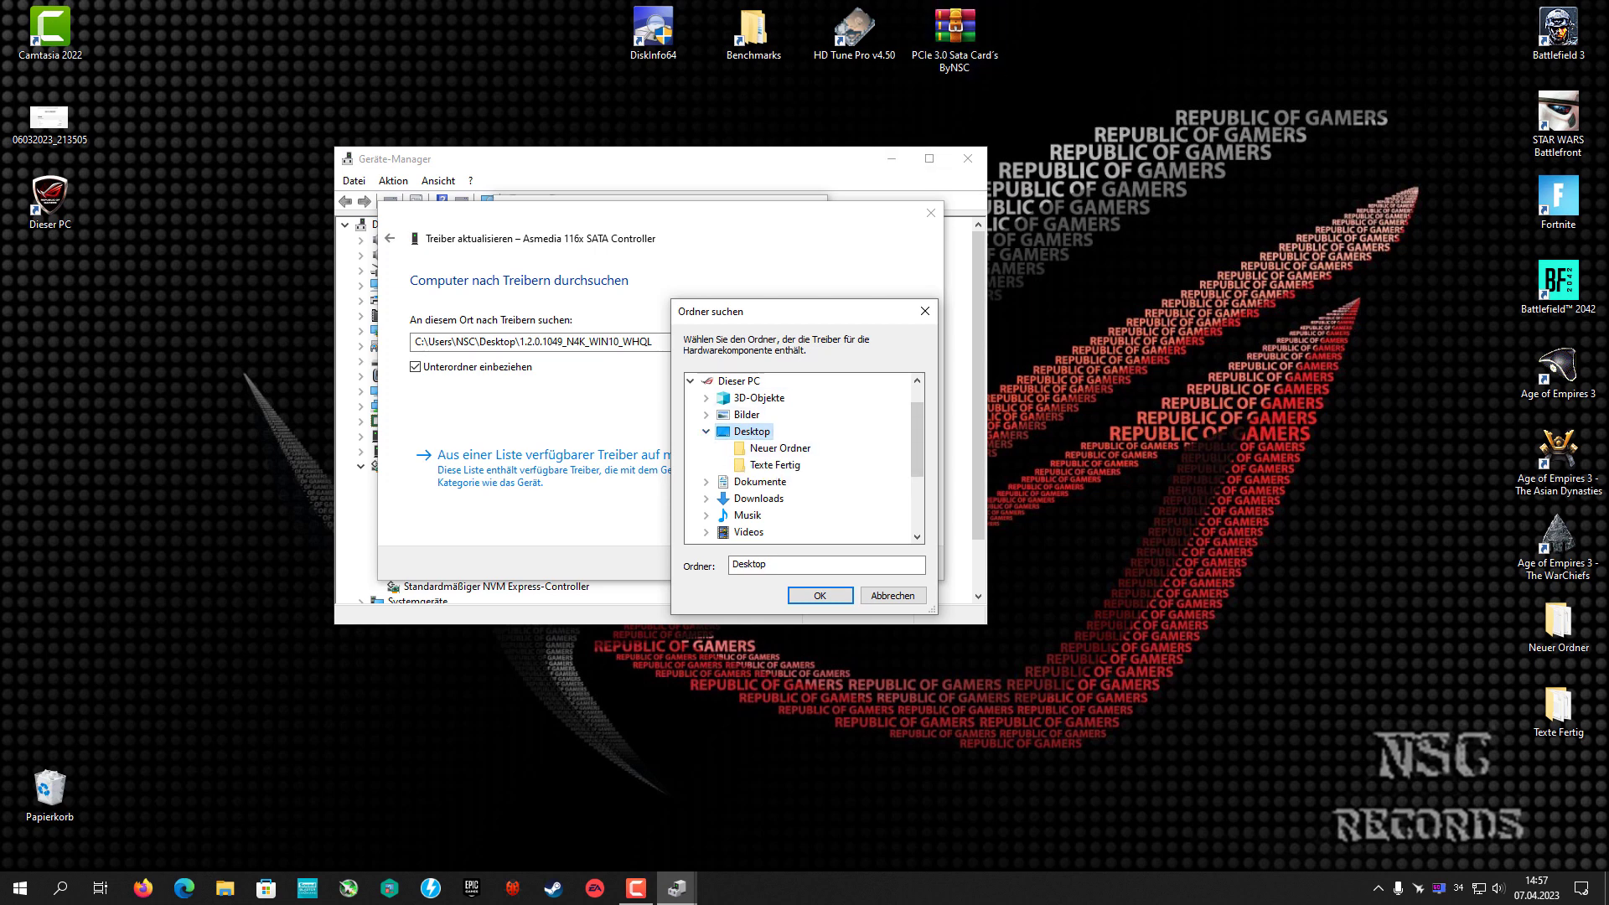
pyautogui.click(690, 381)
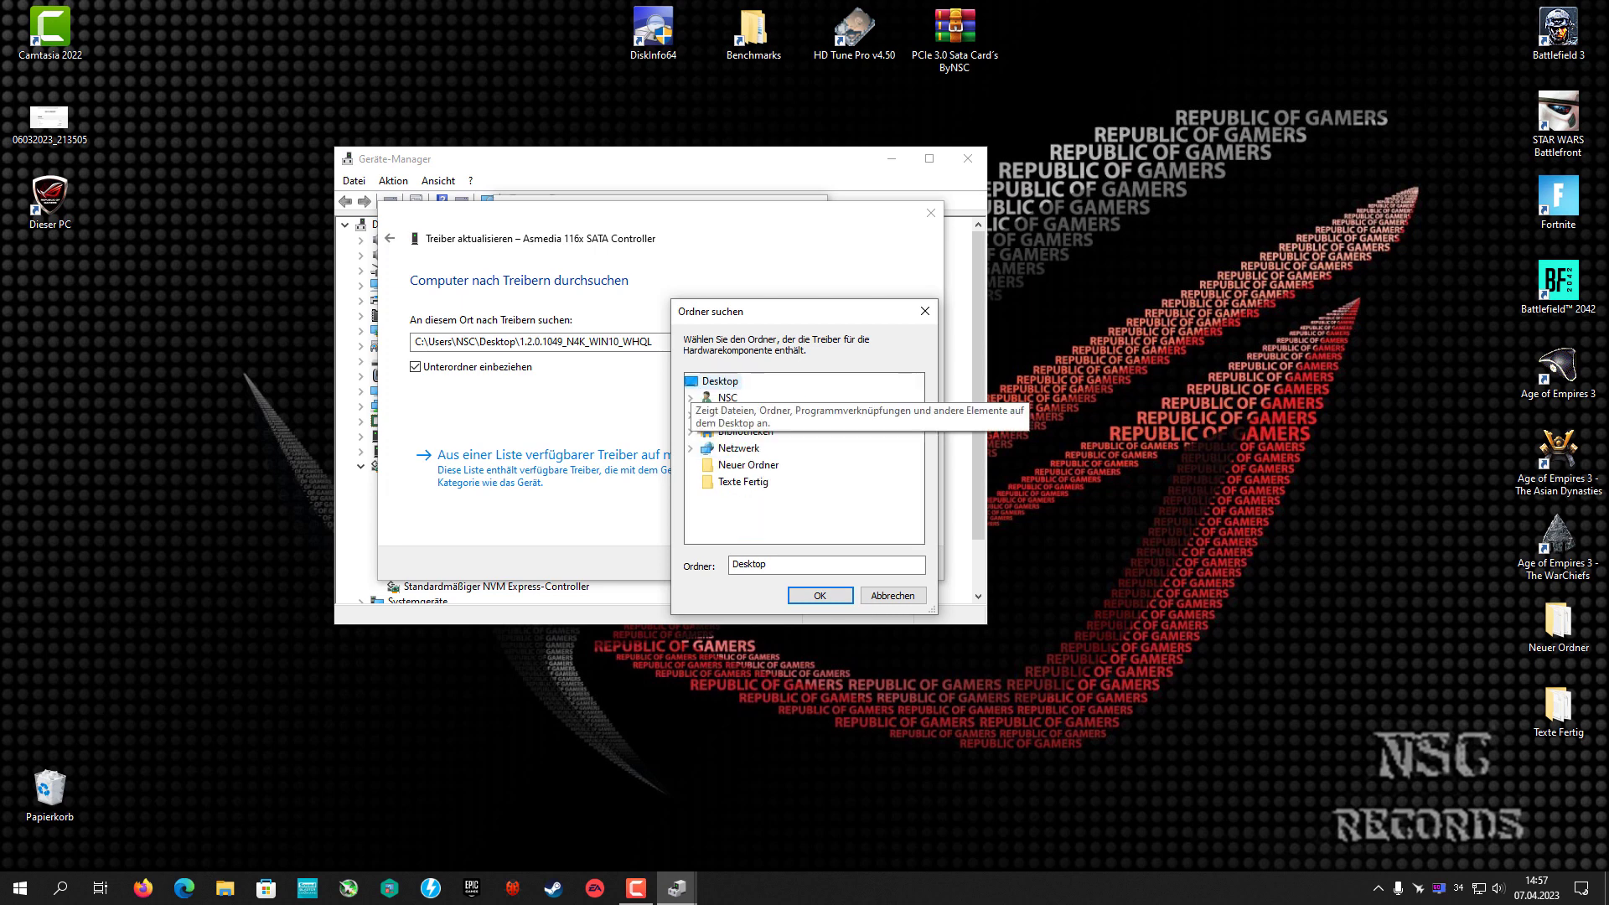
pyautogui.click(736, 414)
pyautogui.scroll(-2, 754, 444)
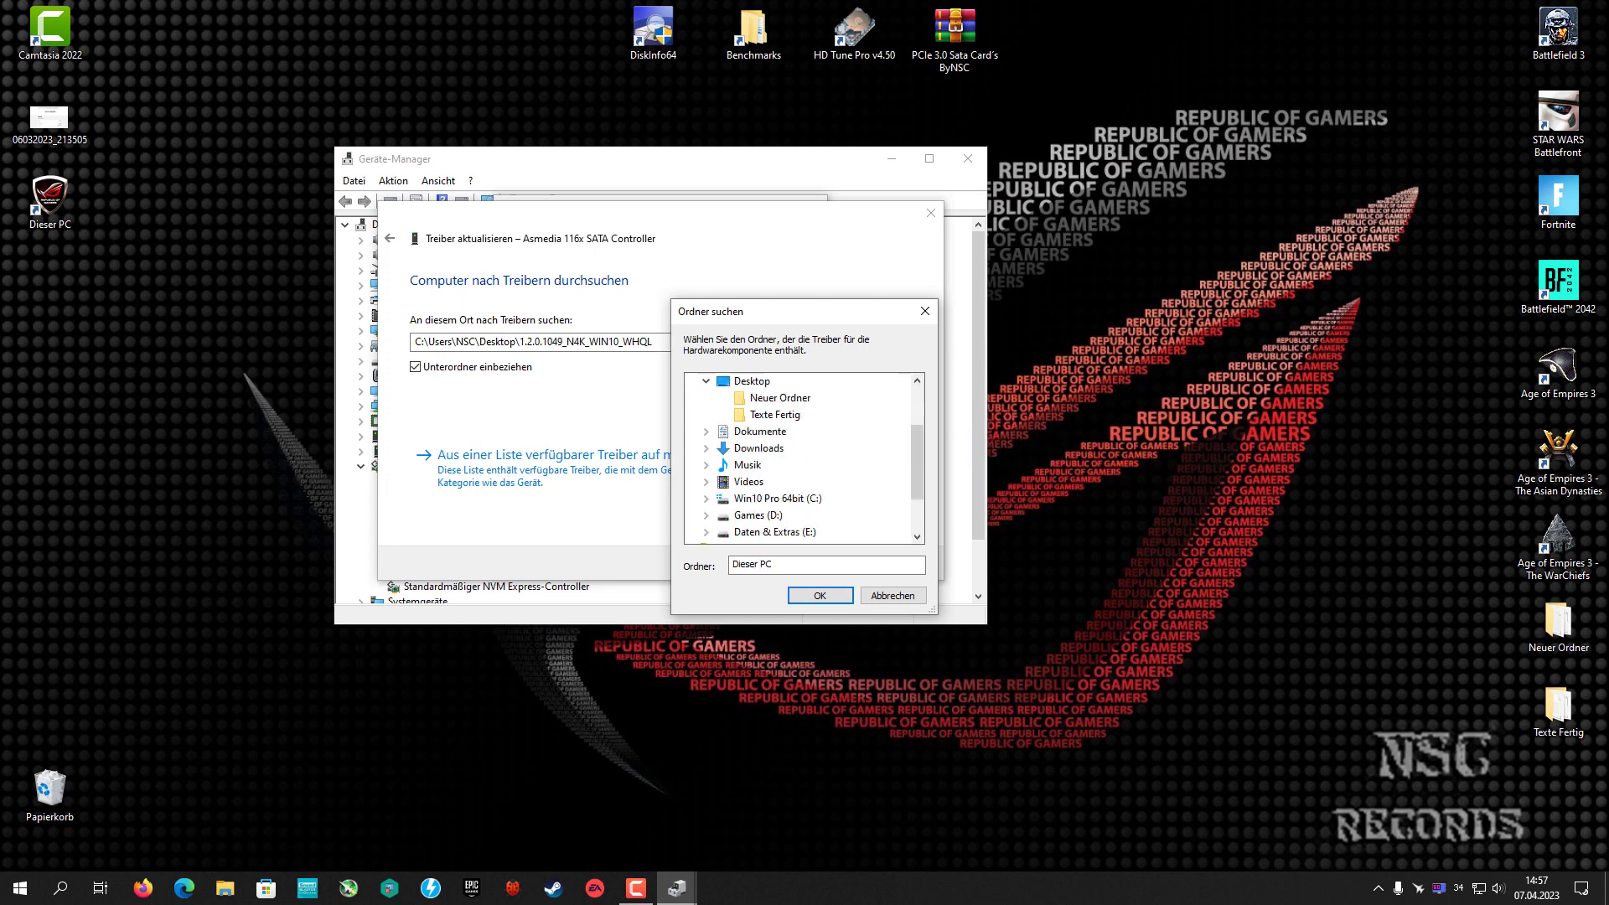
pyautogui.click(769, 465)
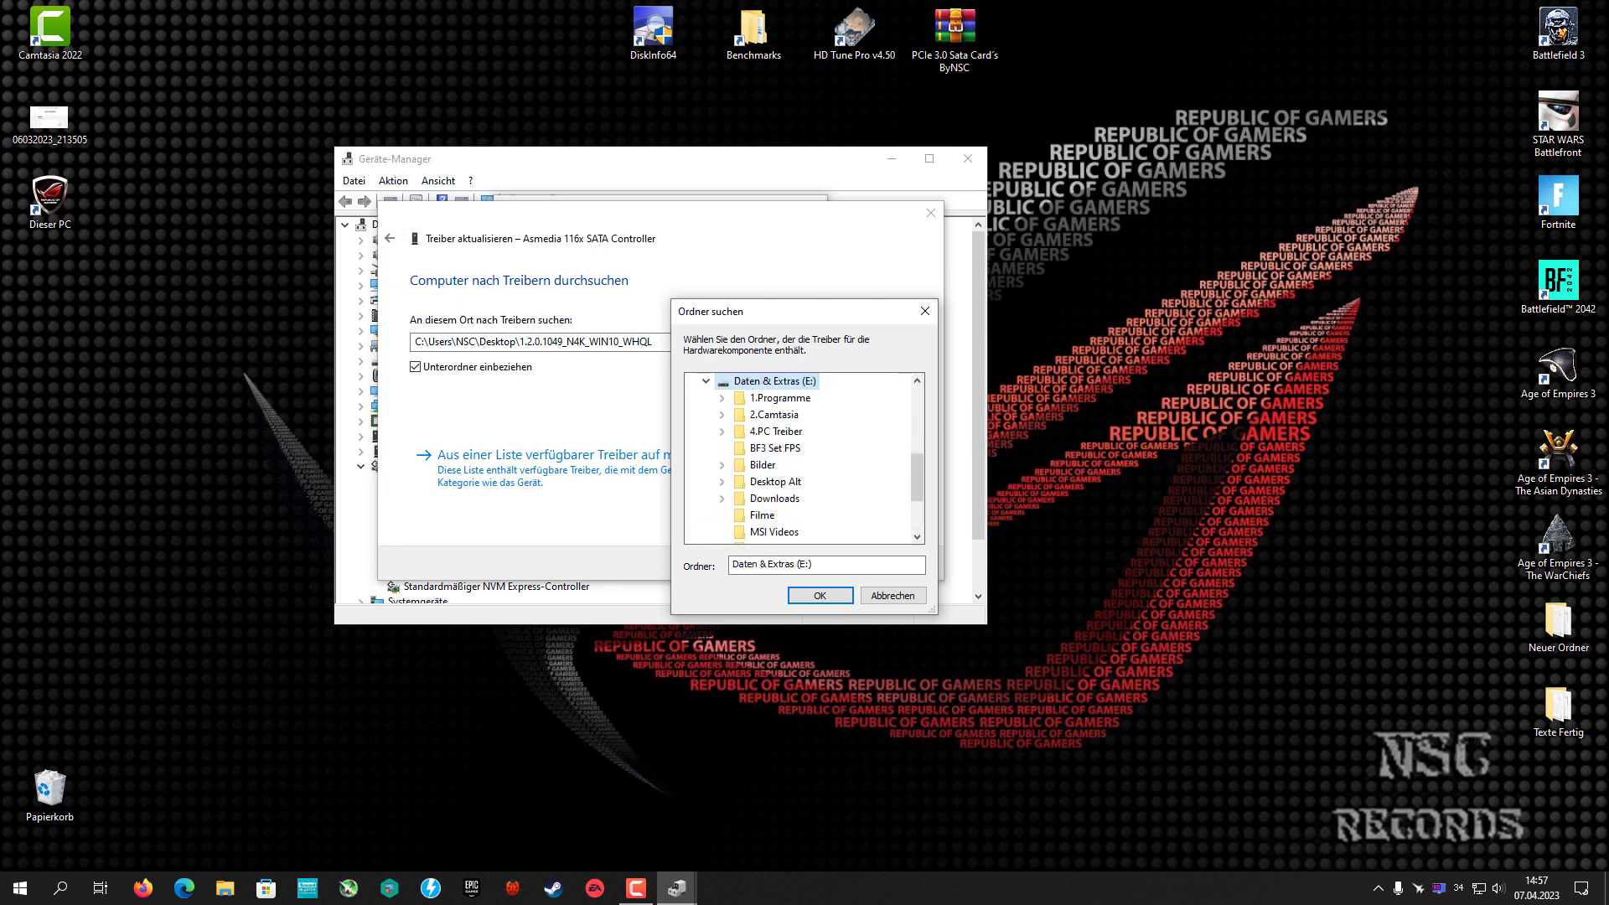
pyautogui.doubleClick(776, 431)
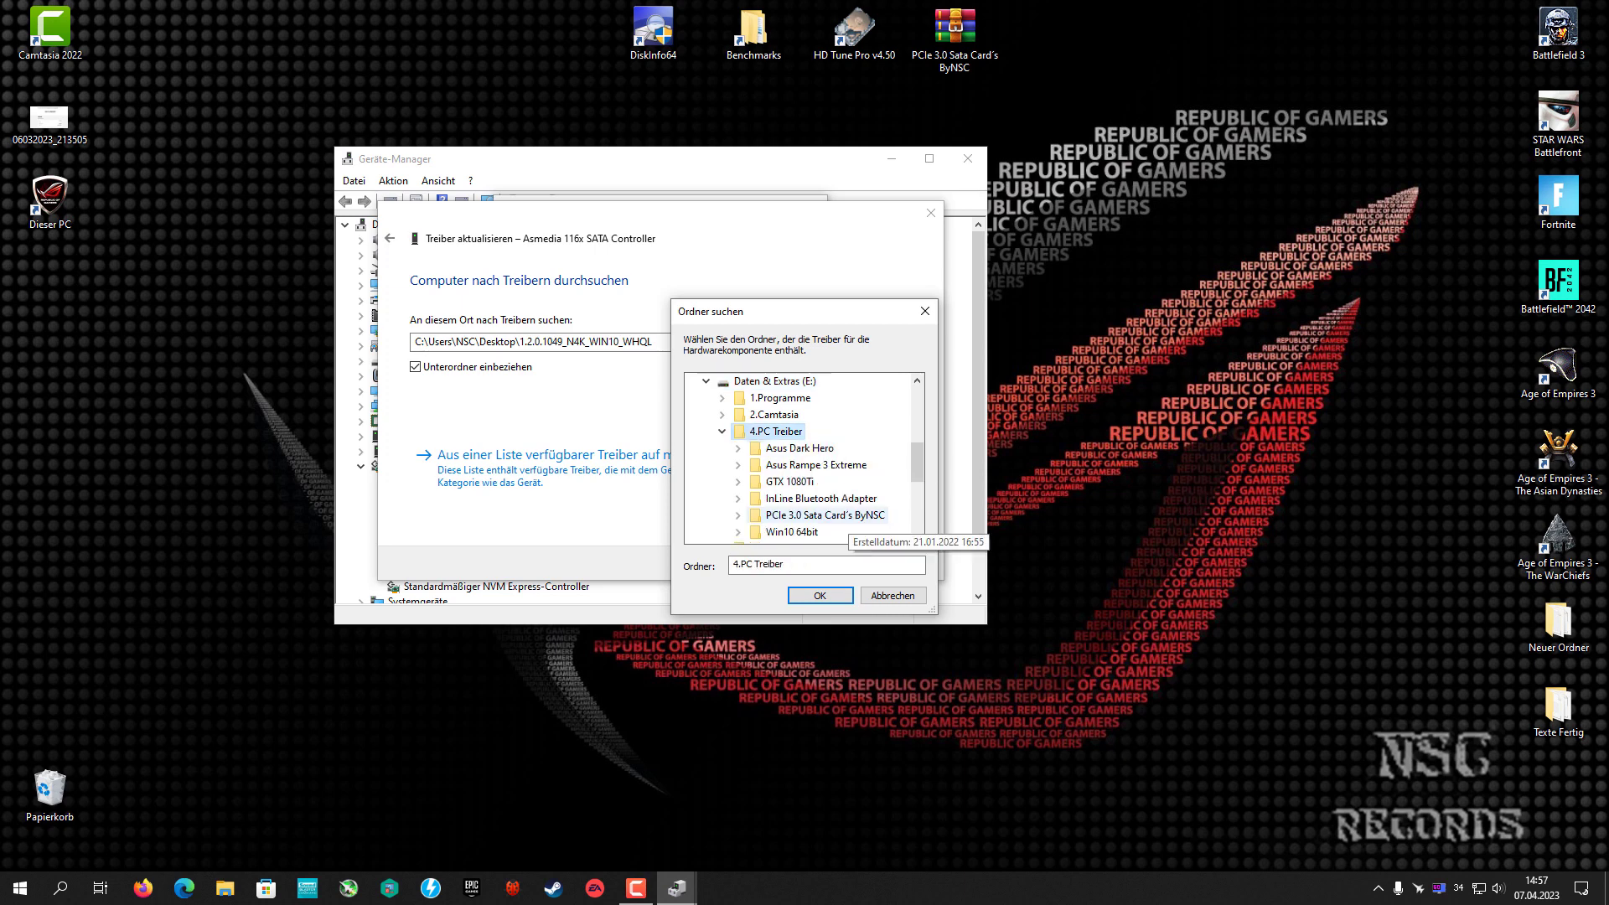
# Expand the PCIe 3.0 Sata Card's ByNSC folder and select ASM 1166 Card NON RAID, followed by Marvell Card RAID
pyautogui.click(824, 515)
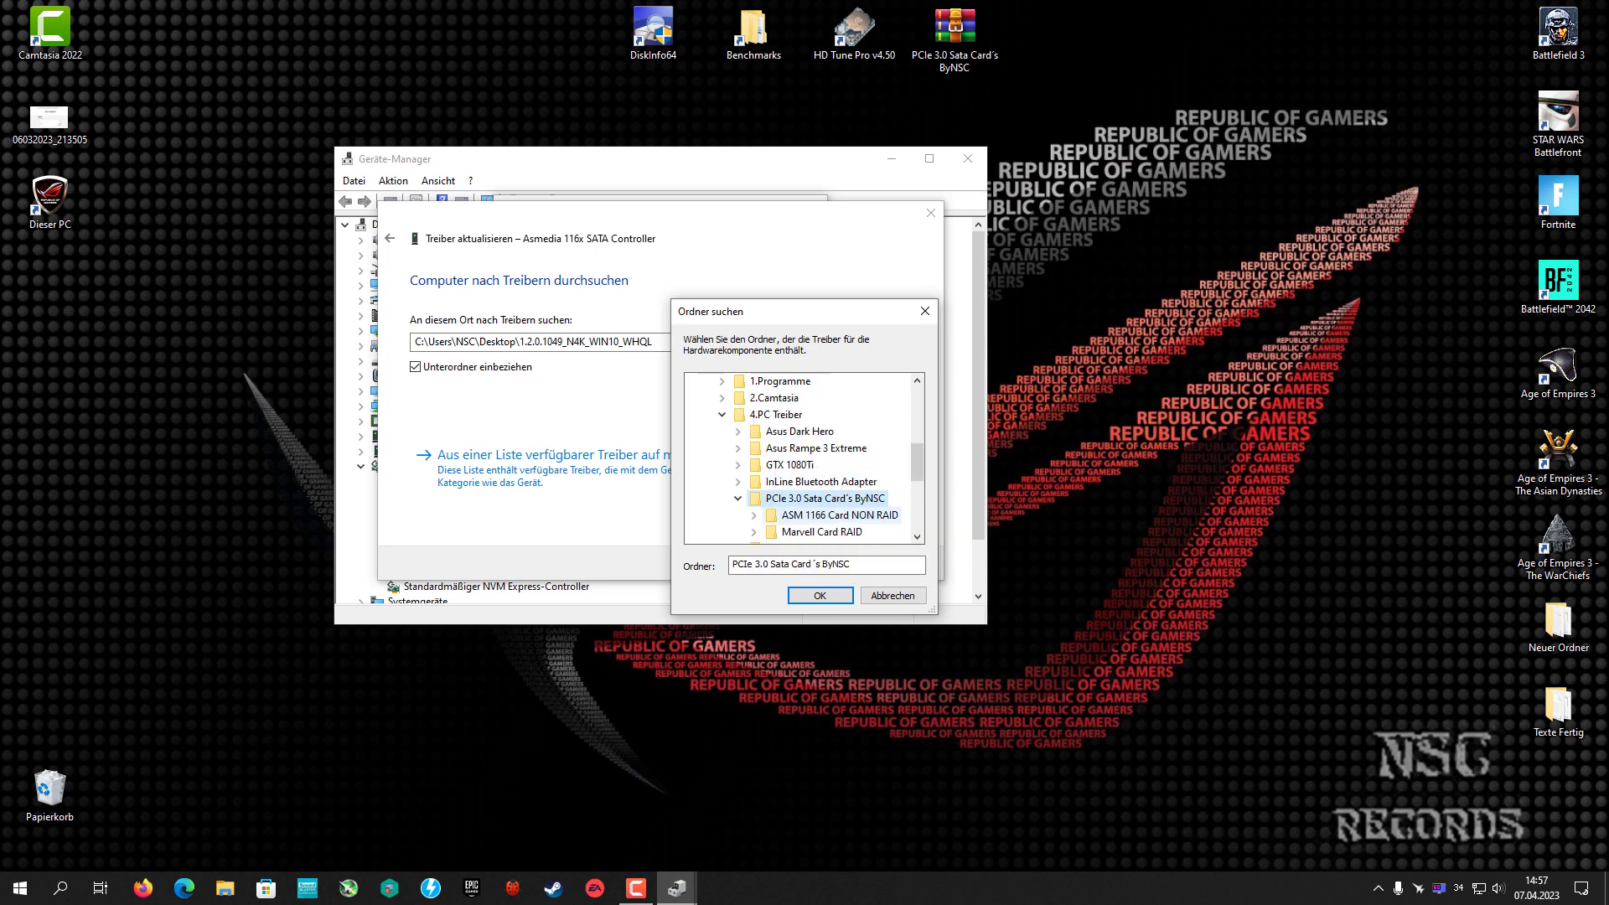
pyautogui.moveTo(917, 463); pyautogui.dragTo(917, 469)
pyautogui.click(838, 483)
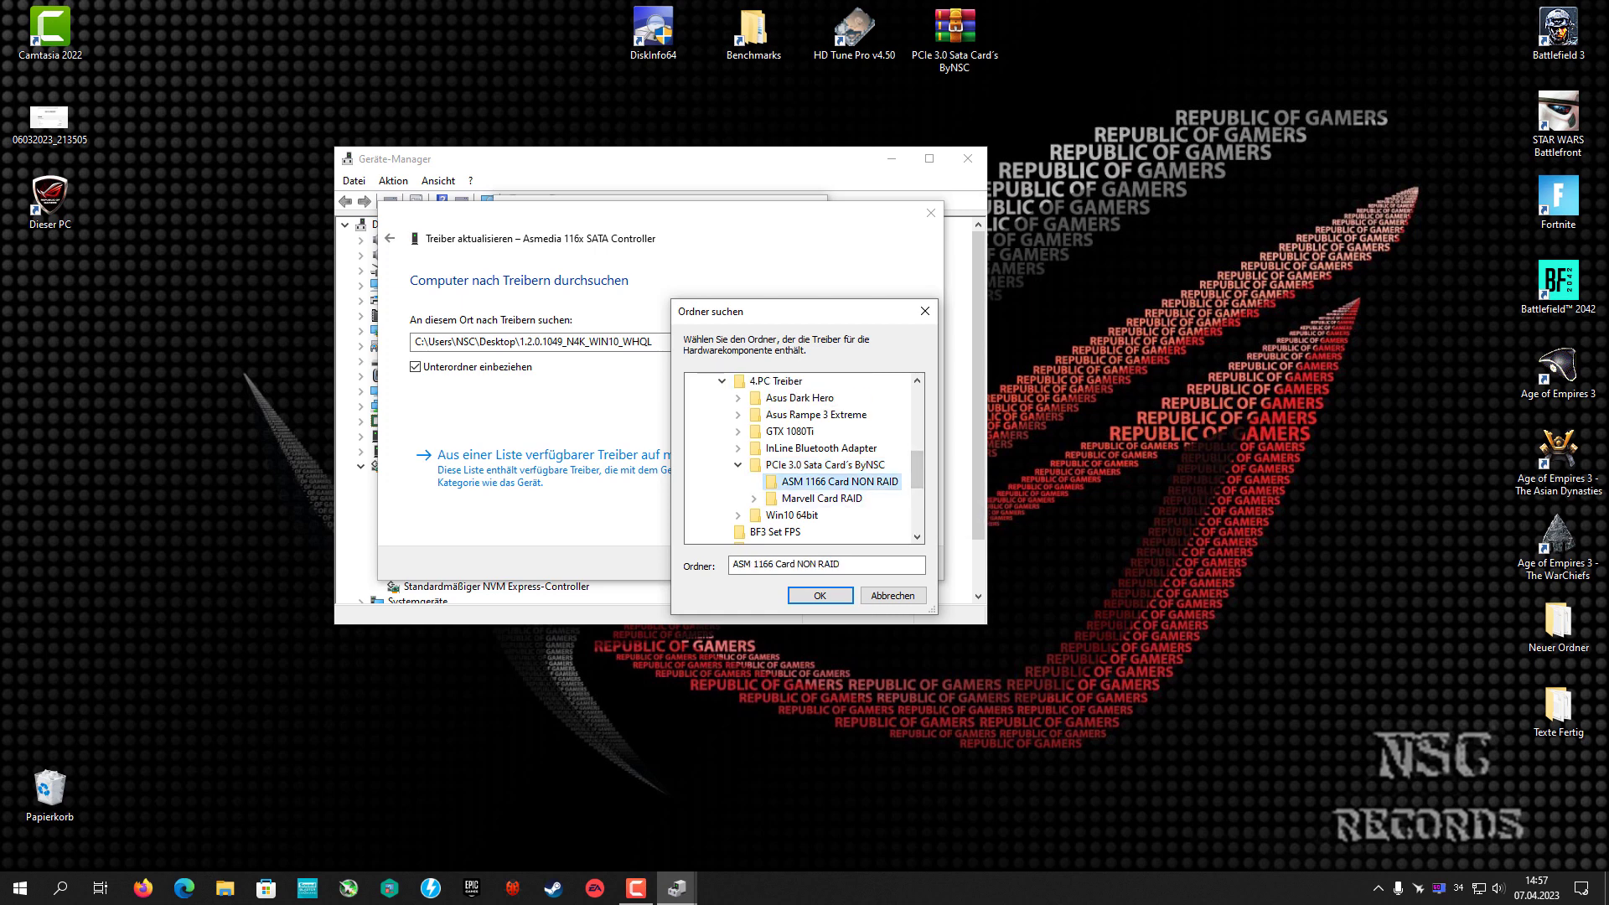
pyautogui.scroll(-2, 804, 457)
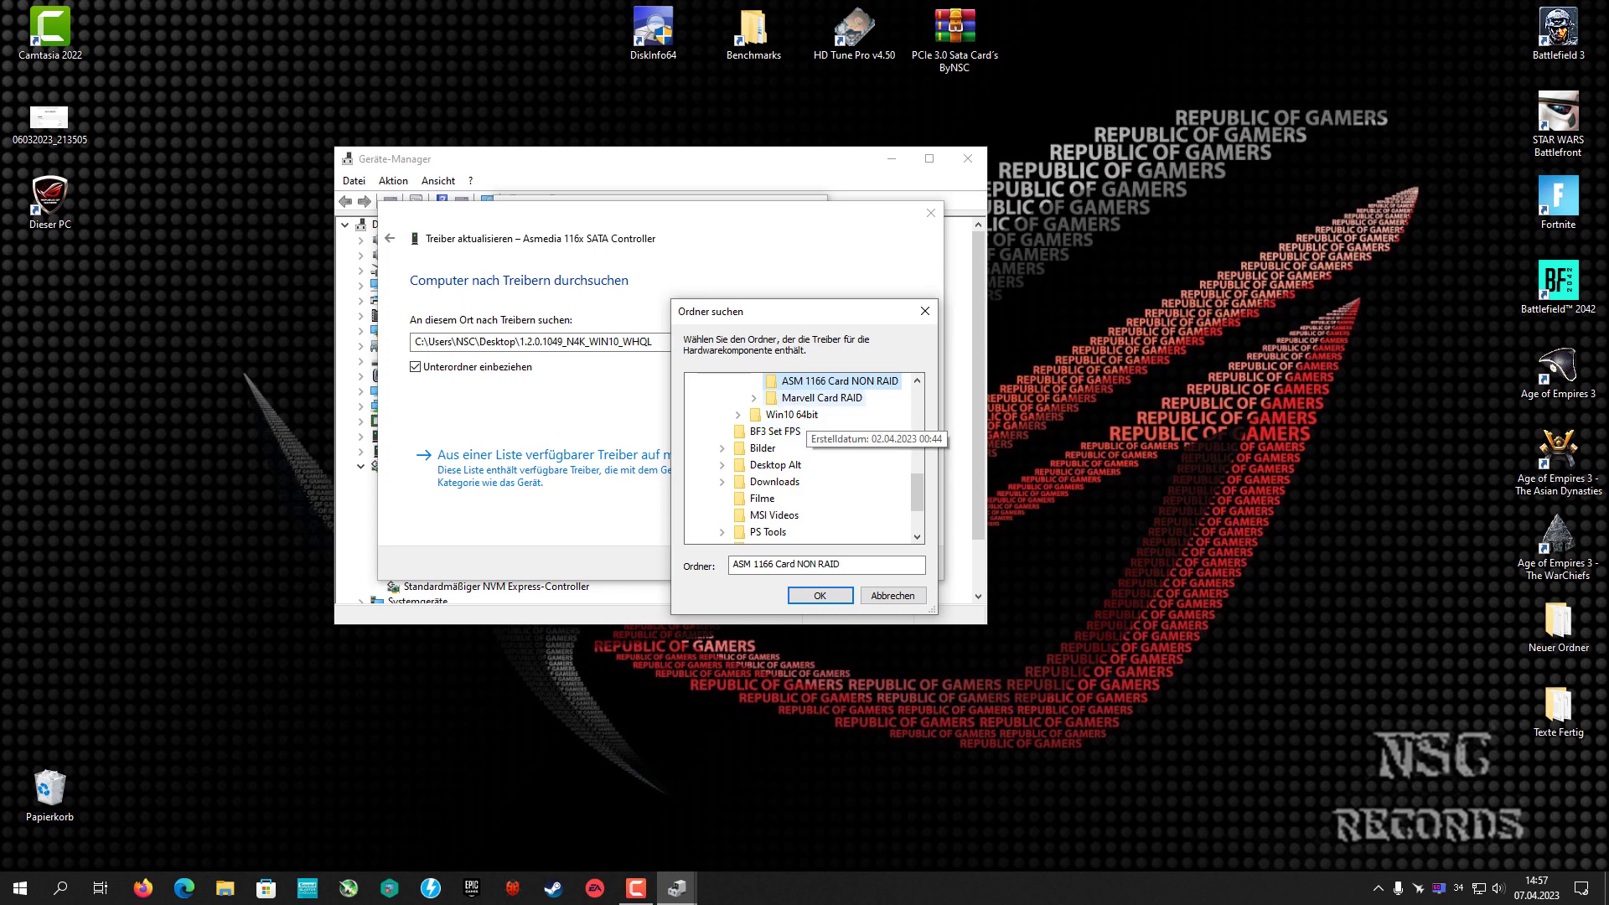
pyautogui.click(815, 398)
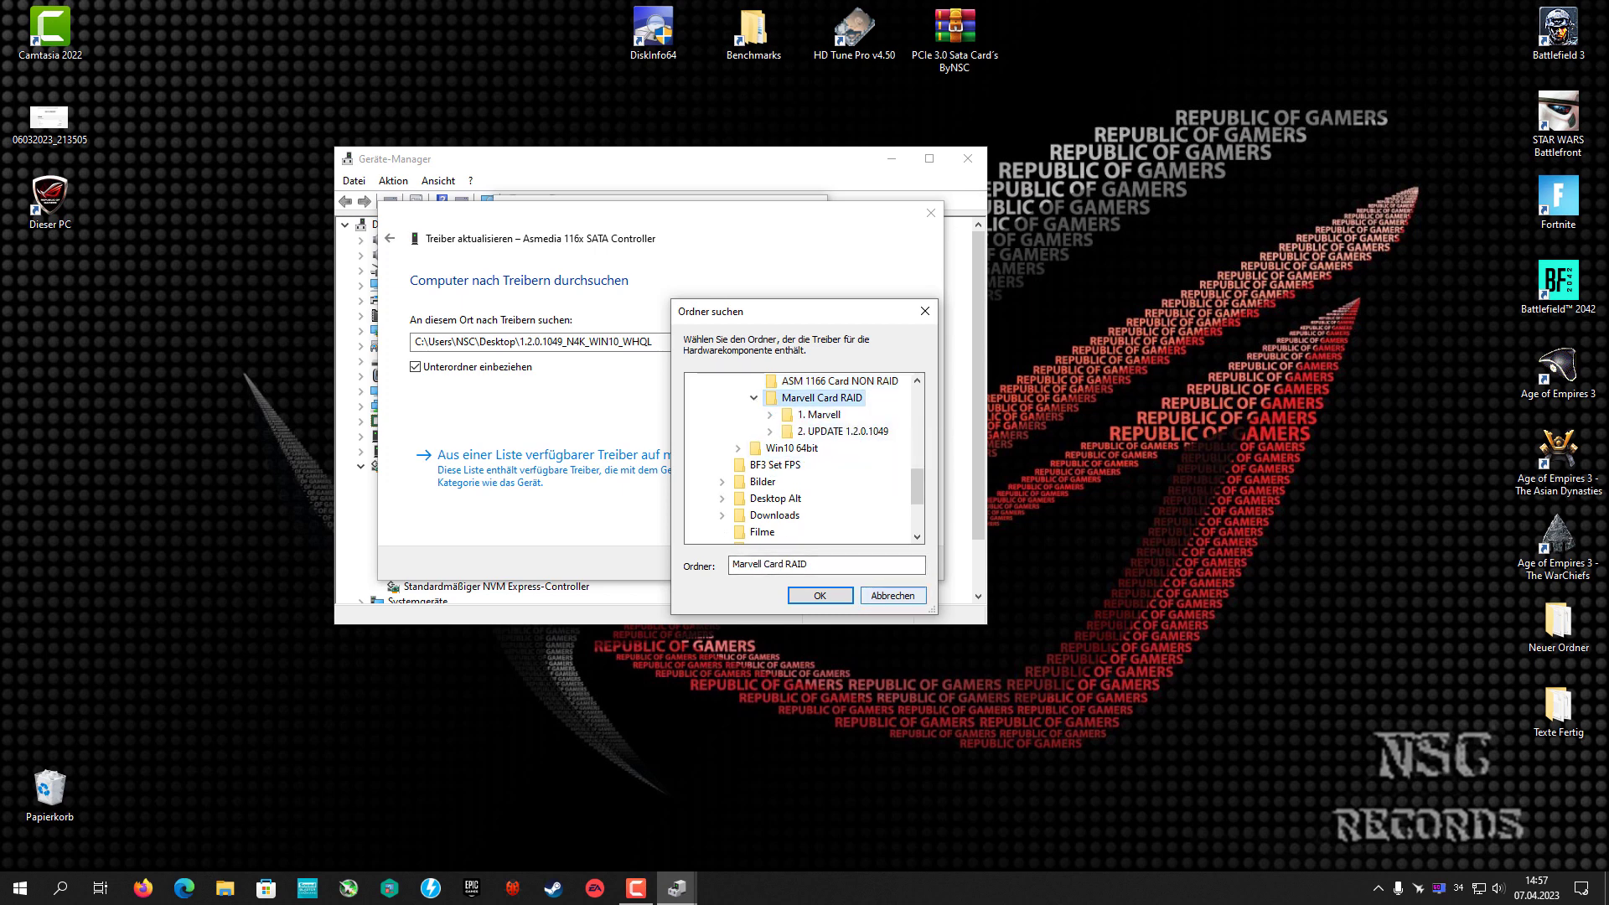
# Cancel the folder selection and driver update, and close the controller's properties and the Device Manager
pyautogui.click(892, 596)
pyautogui.click(930, 213)
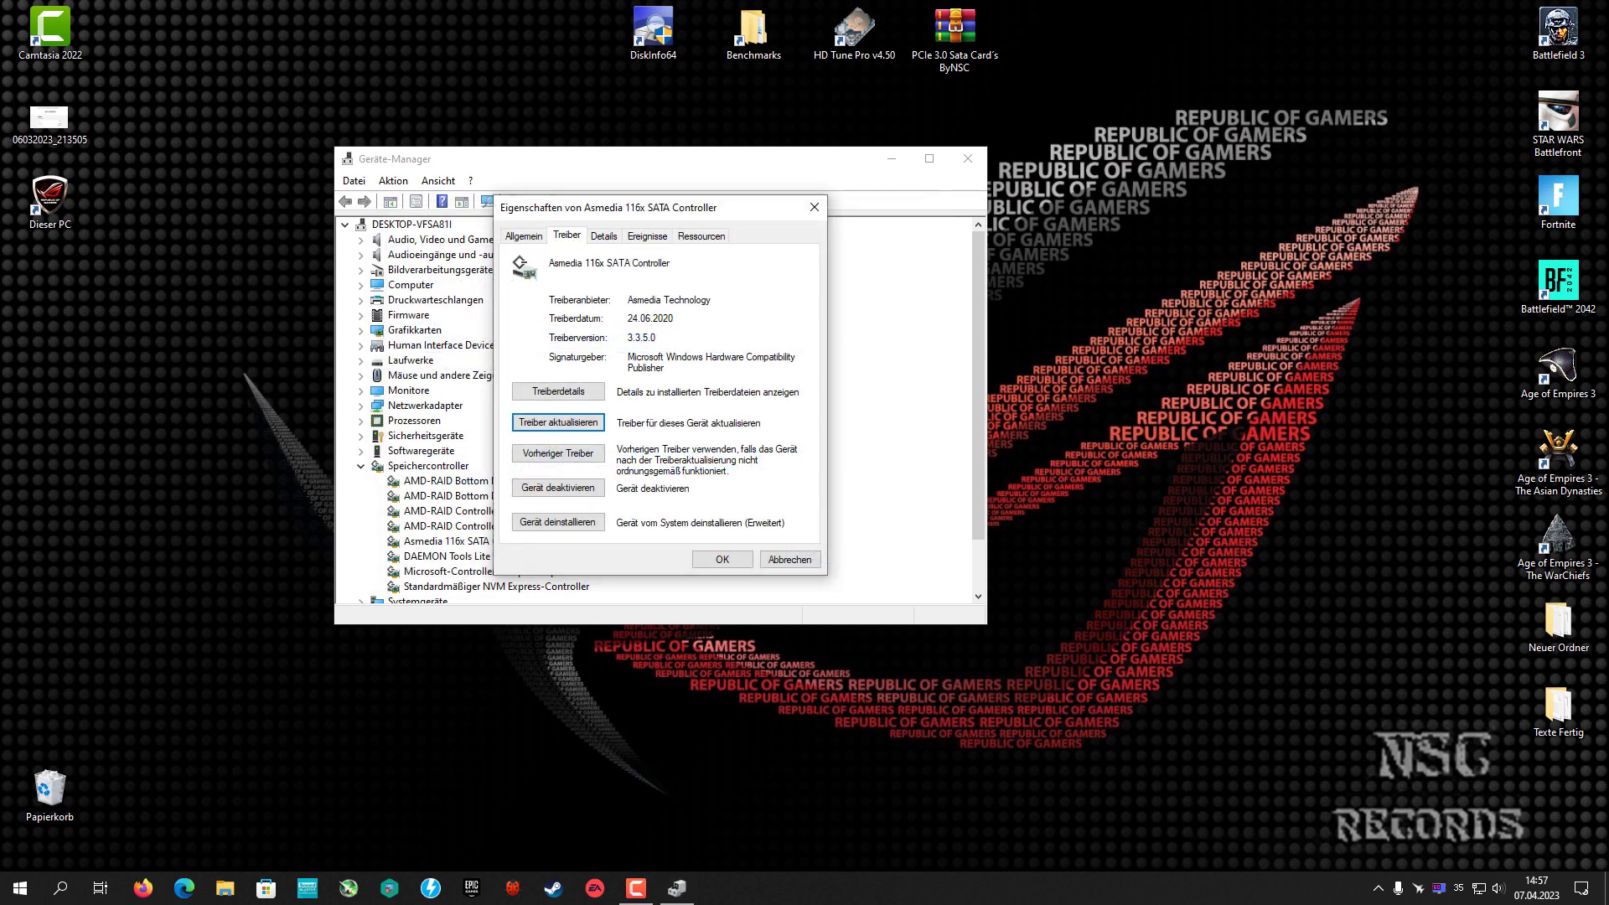
pyautogui.click(968, 158)
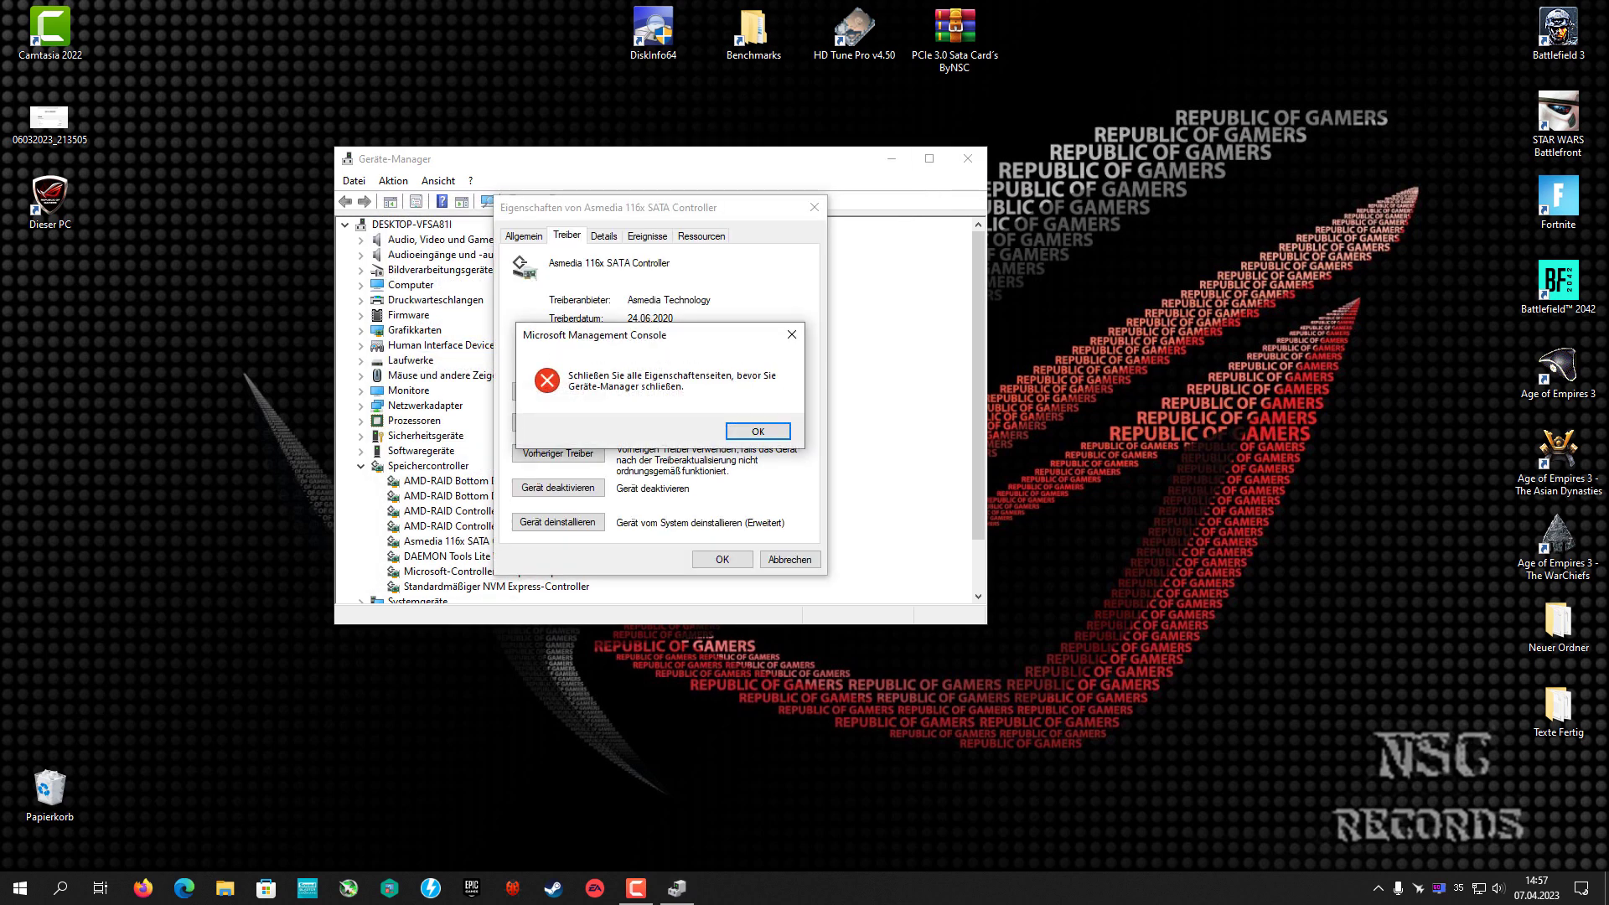
pyautogui.click(757, 431)
pyautogui.click(814, 207)
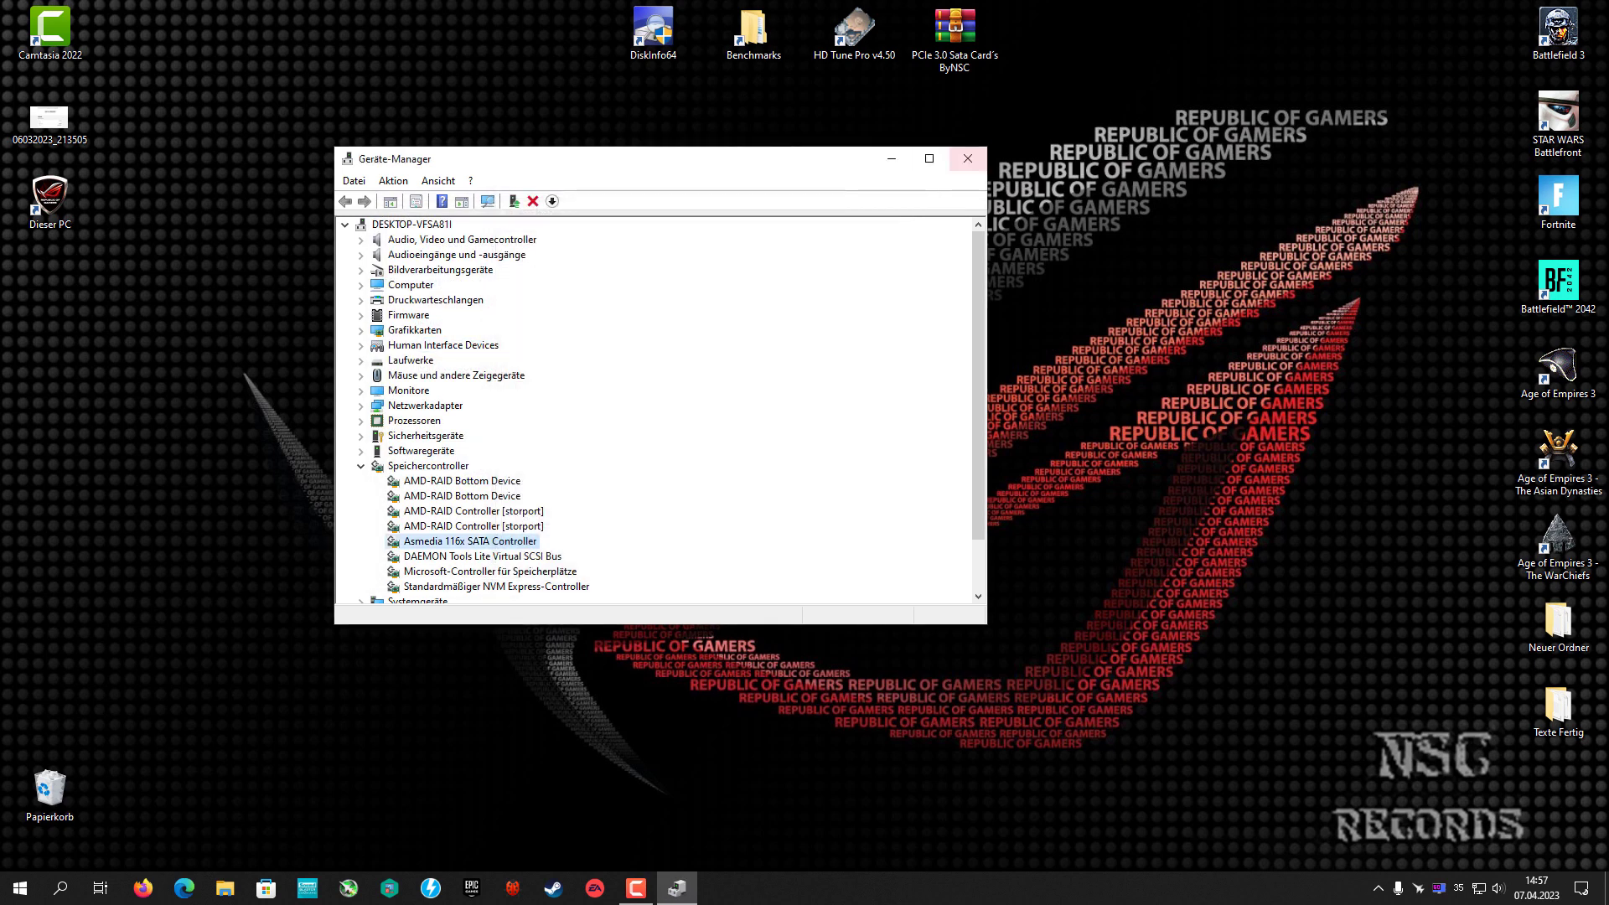
pyautogui.click(968, 158)
# Open the PCIe 3.0 Sata Card's ByNSC archive at its ASM 1166 Card NON RAID folder and move the window lower
pyautogui.doubleClick(954, 33)
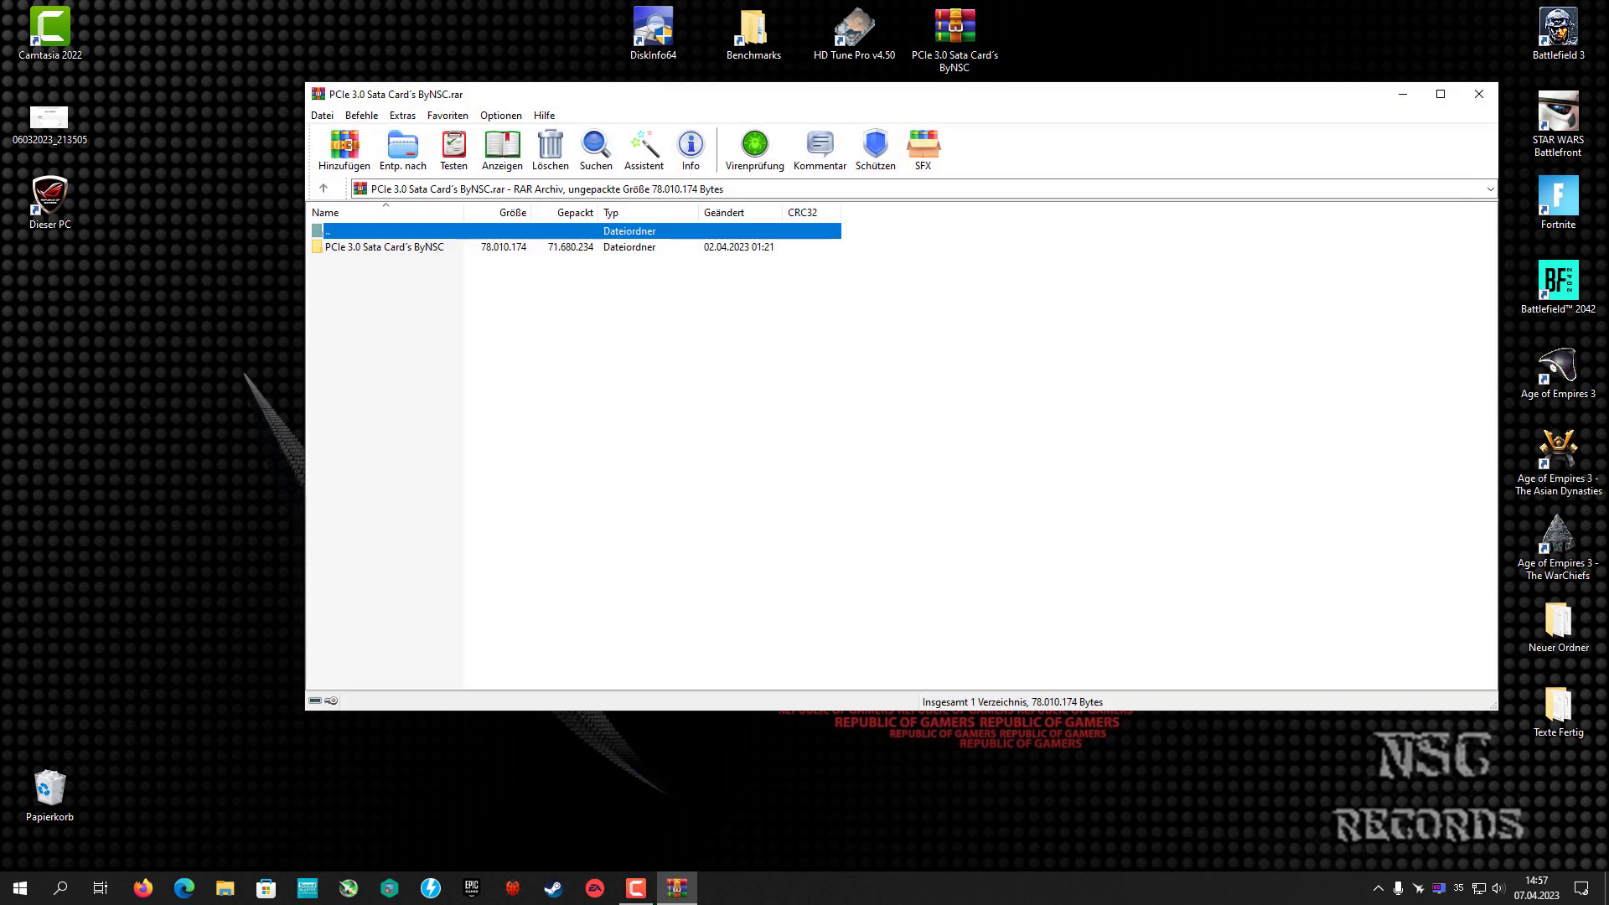
pyautogui.doubleClick(384, 247)
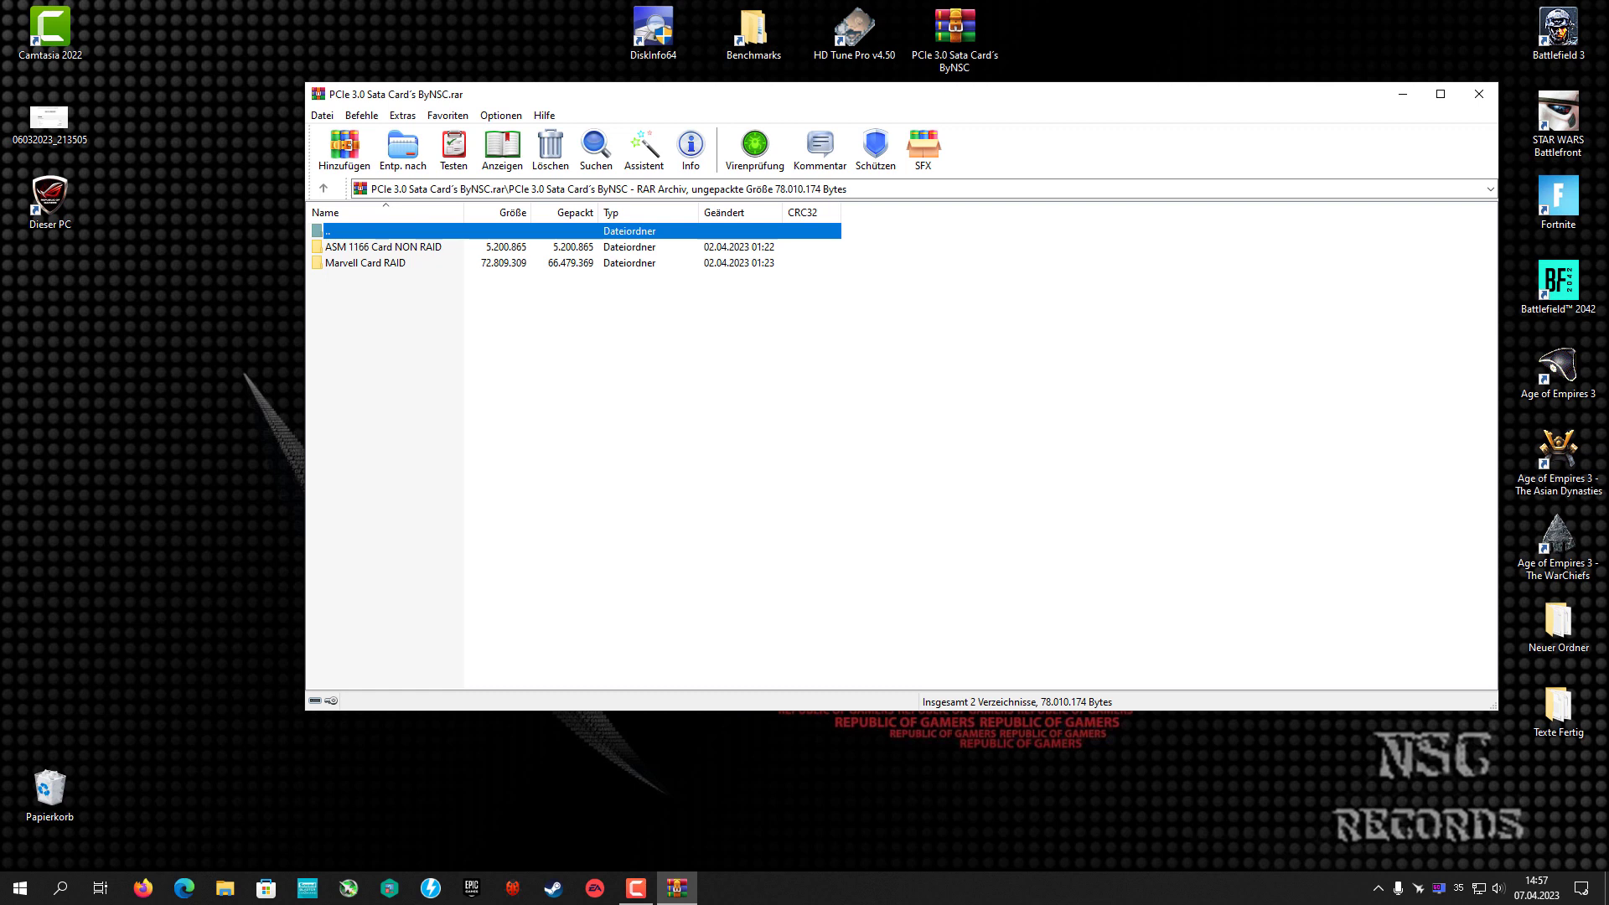
pyautogui.press('Down')
pyautogui.press('Return')
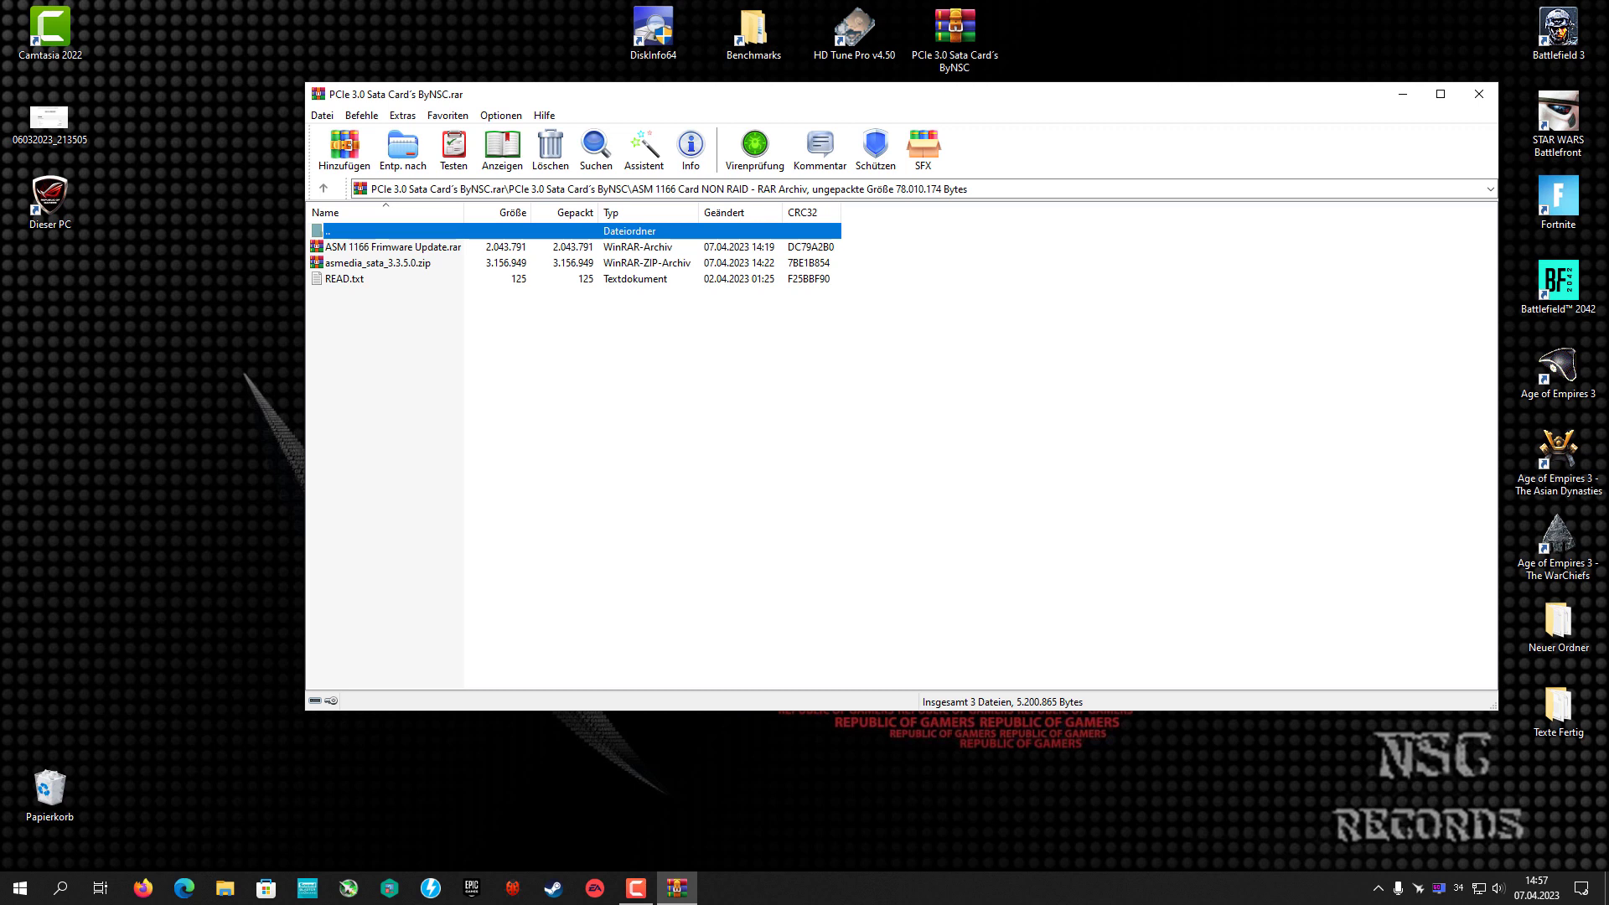
pyautogui.moveTo(699, 94); pyautogui.dragTo(653, 169)
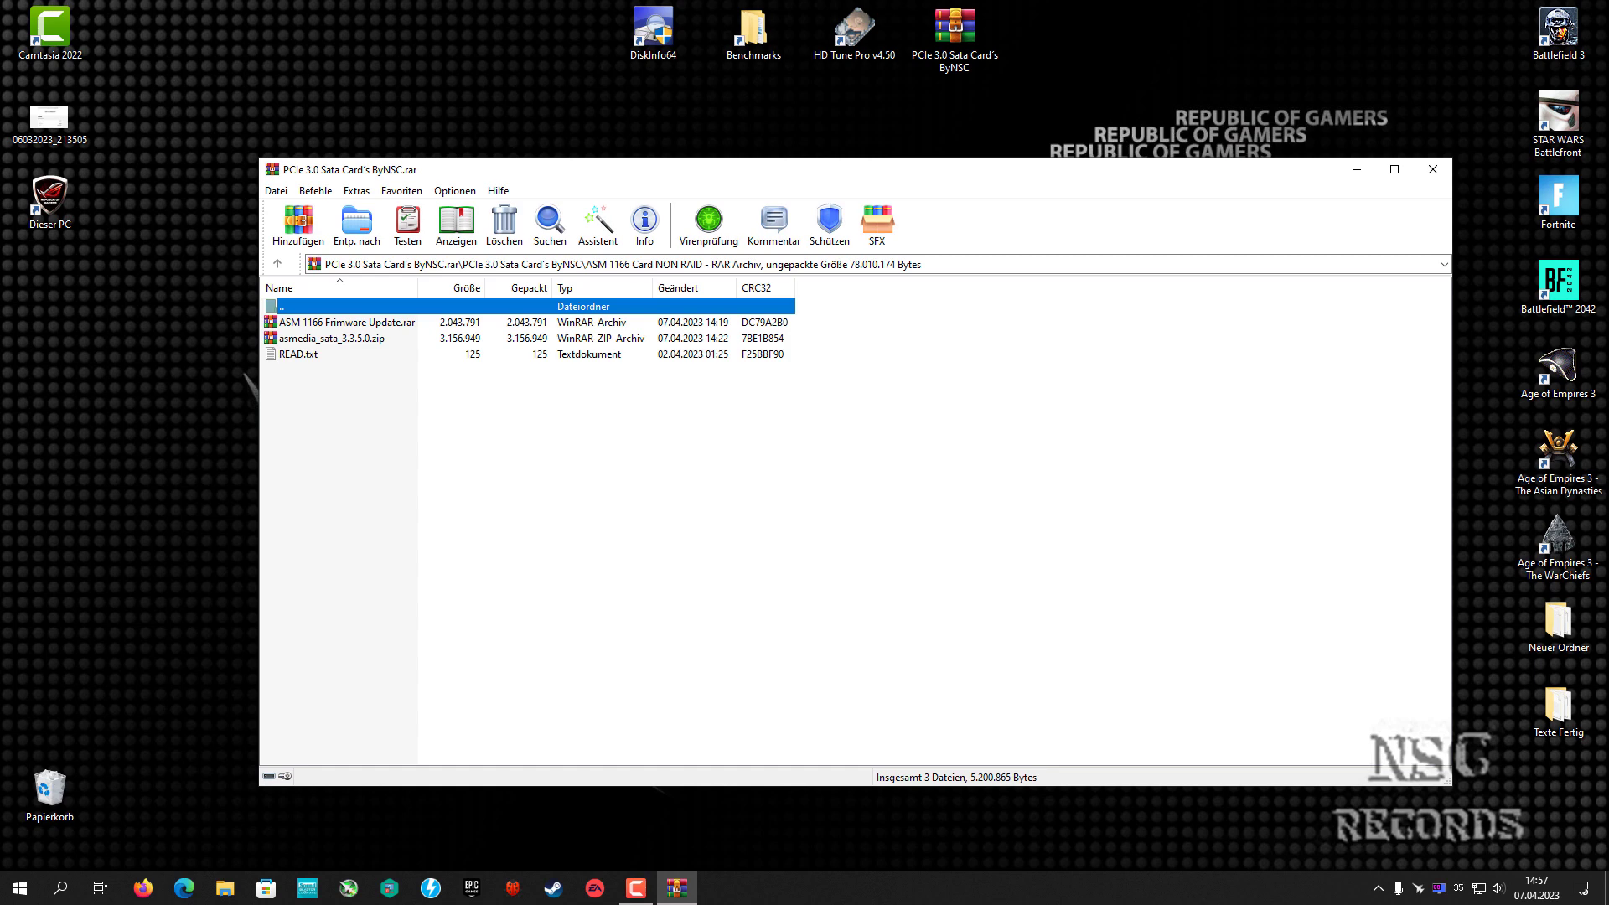
# Open the nested ASM 1166 Frimware Update.rar at its ASM 1166 firmware folder and offset its window from the first archive
pyautogui.doubleClick(347, 322)
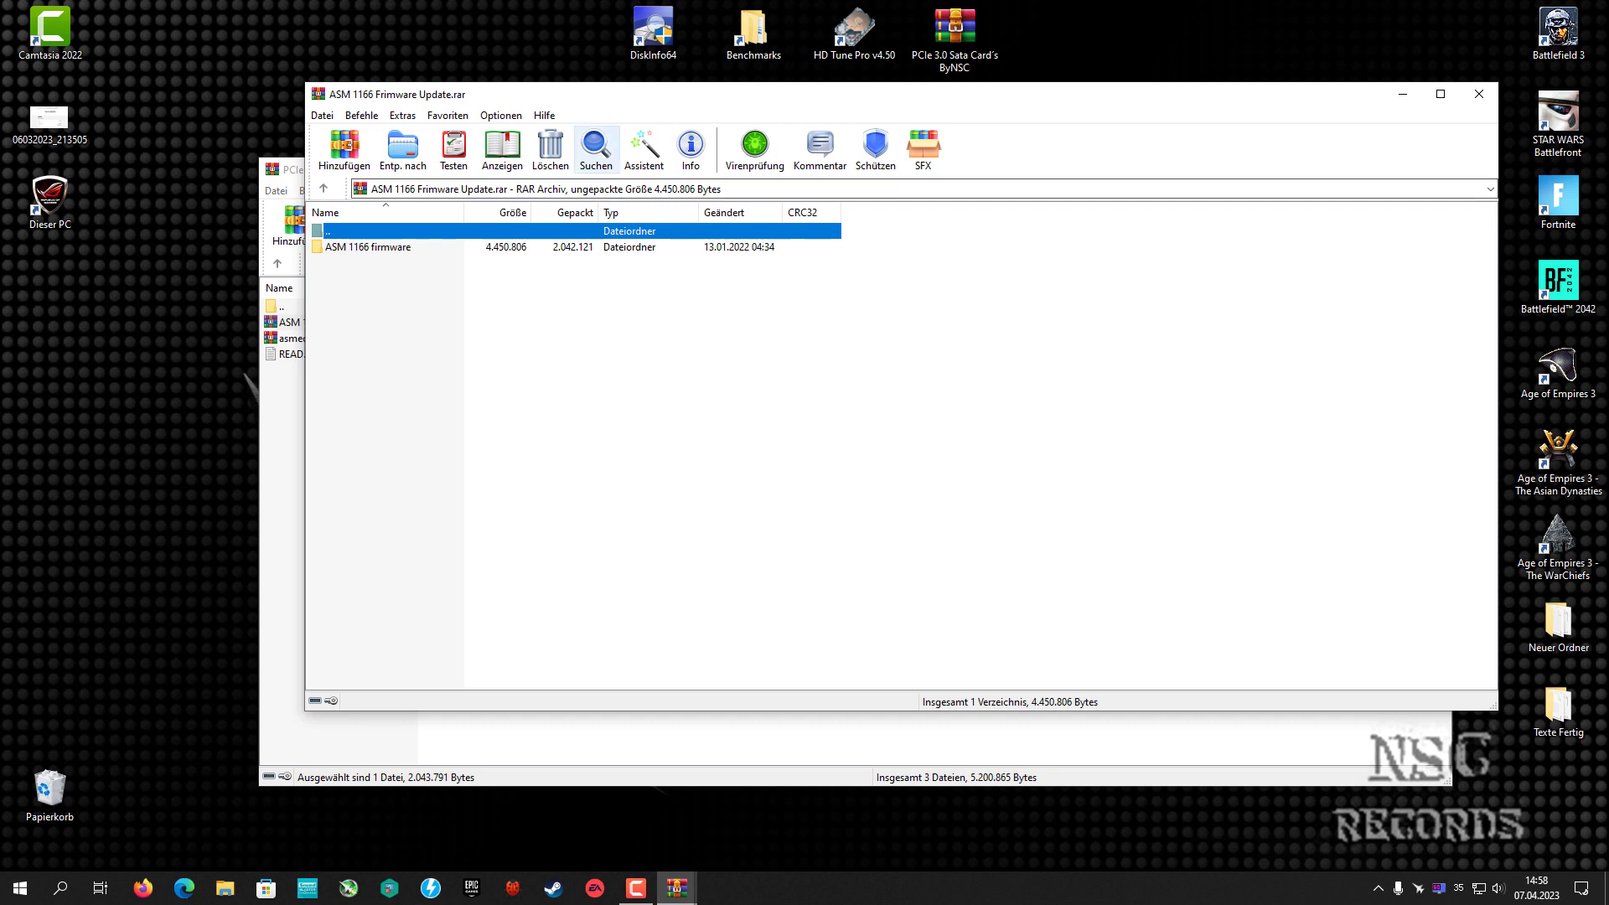
pyautogui.moveTo(720, 93); pyautogui.dragTo(676, 157)
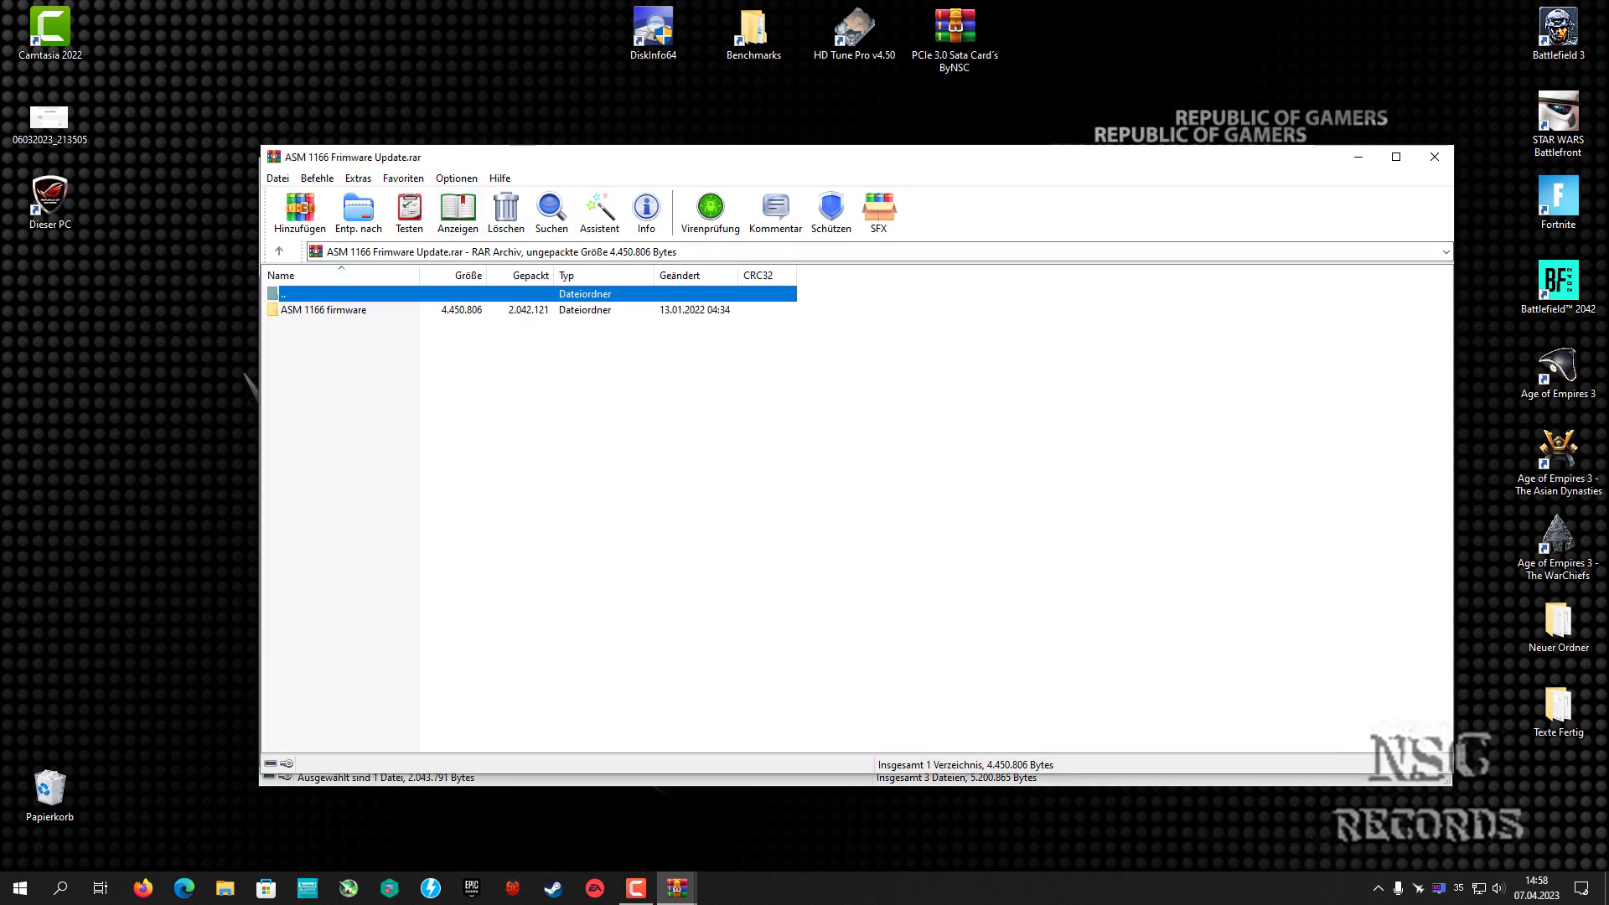
pyautogui.doubleClick(323, 309)
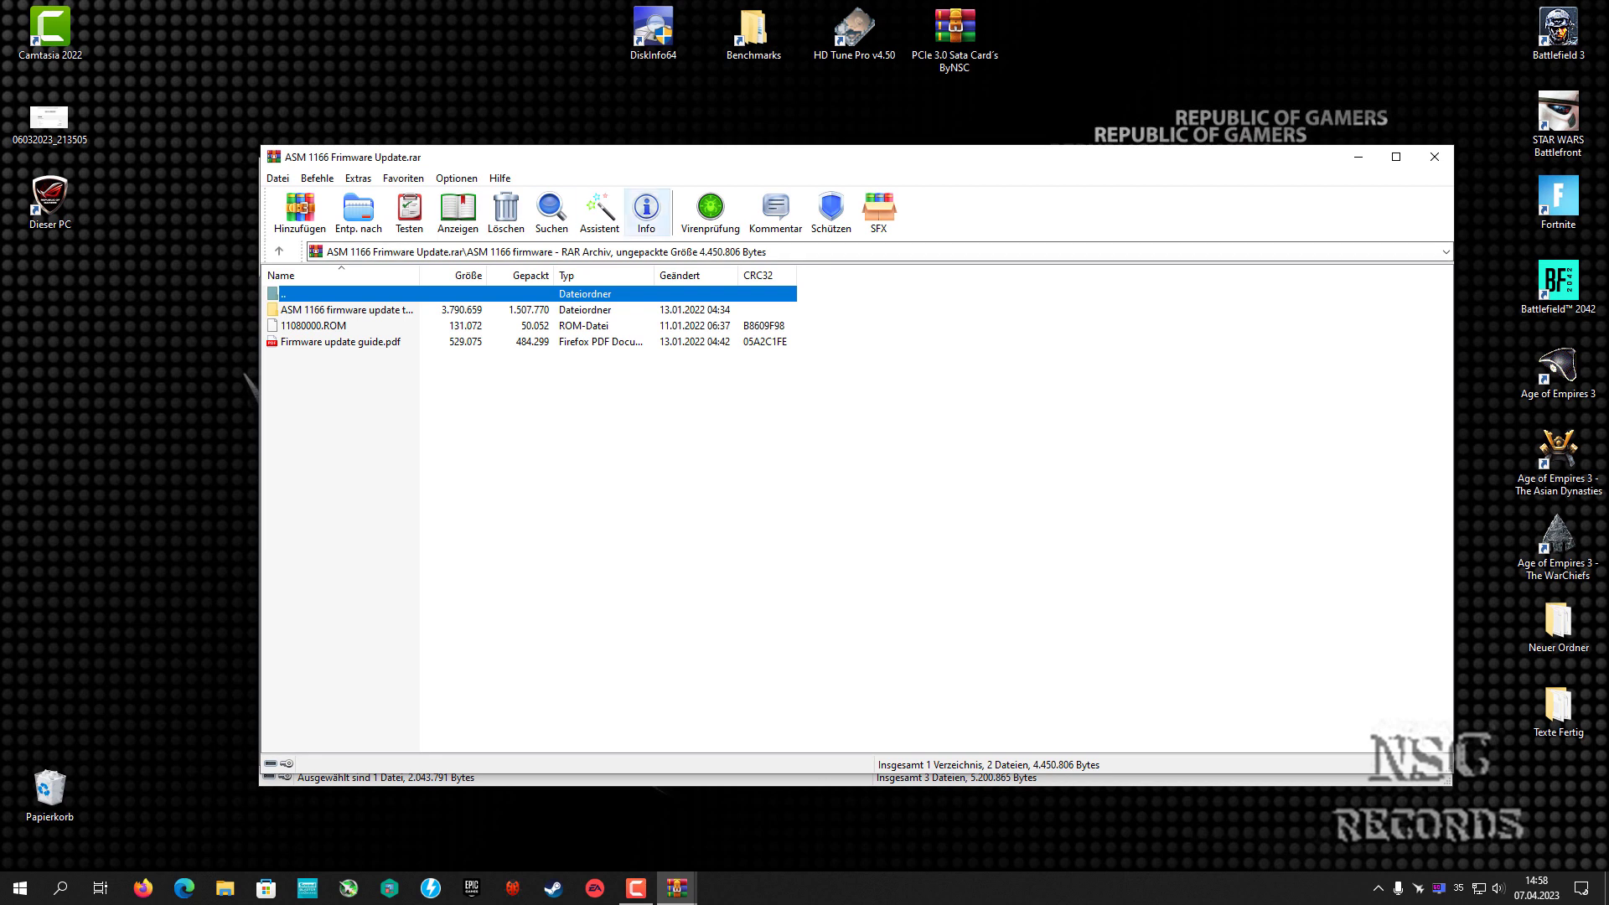
pyautogui.moveTo(654, 157); pyautogui.dragTo(657, 193)
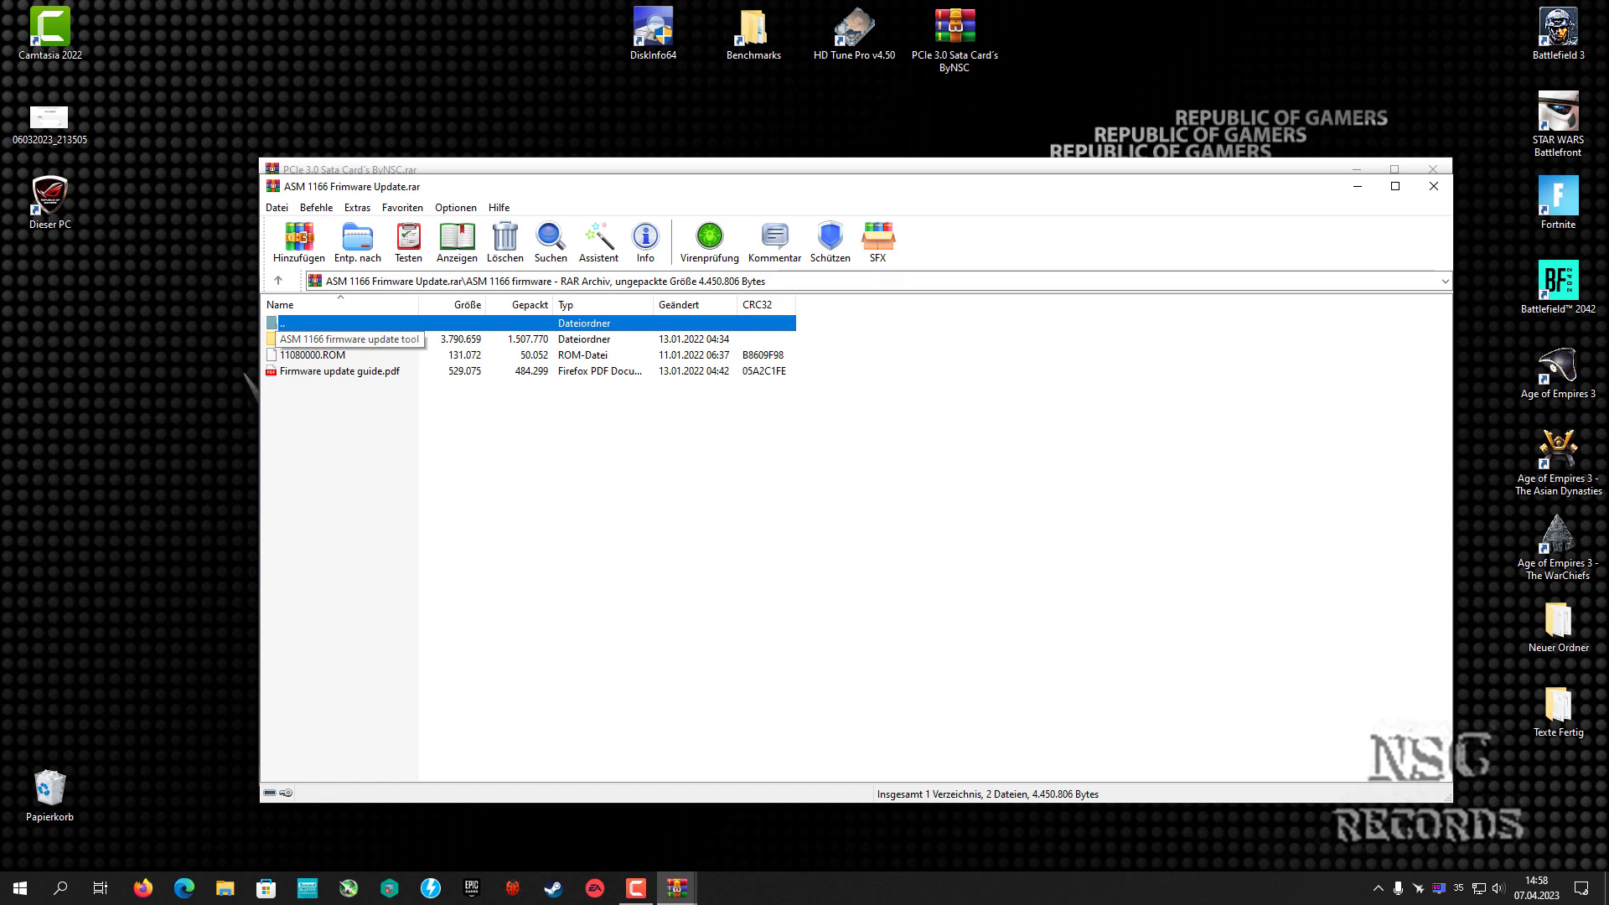
pyautogui.moveTo(553, 186); pyautogui.dragTo(605, 167)
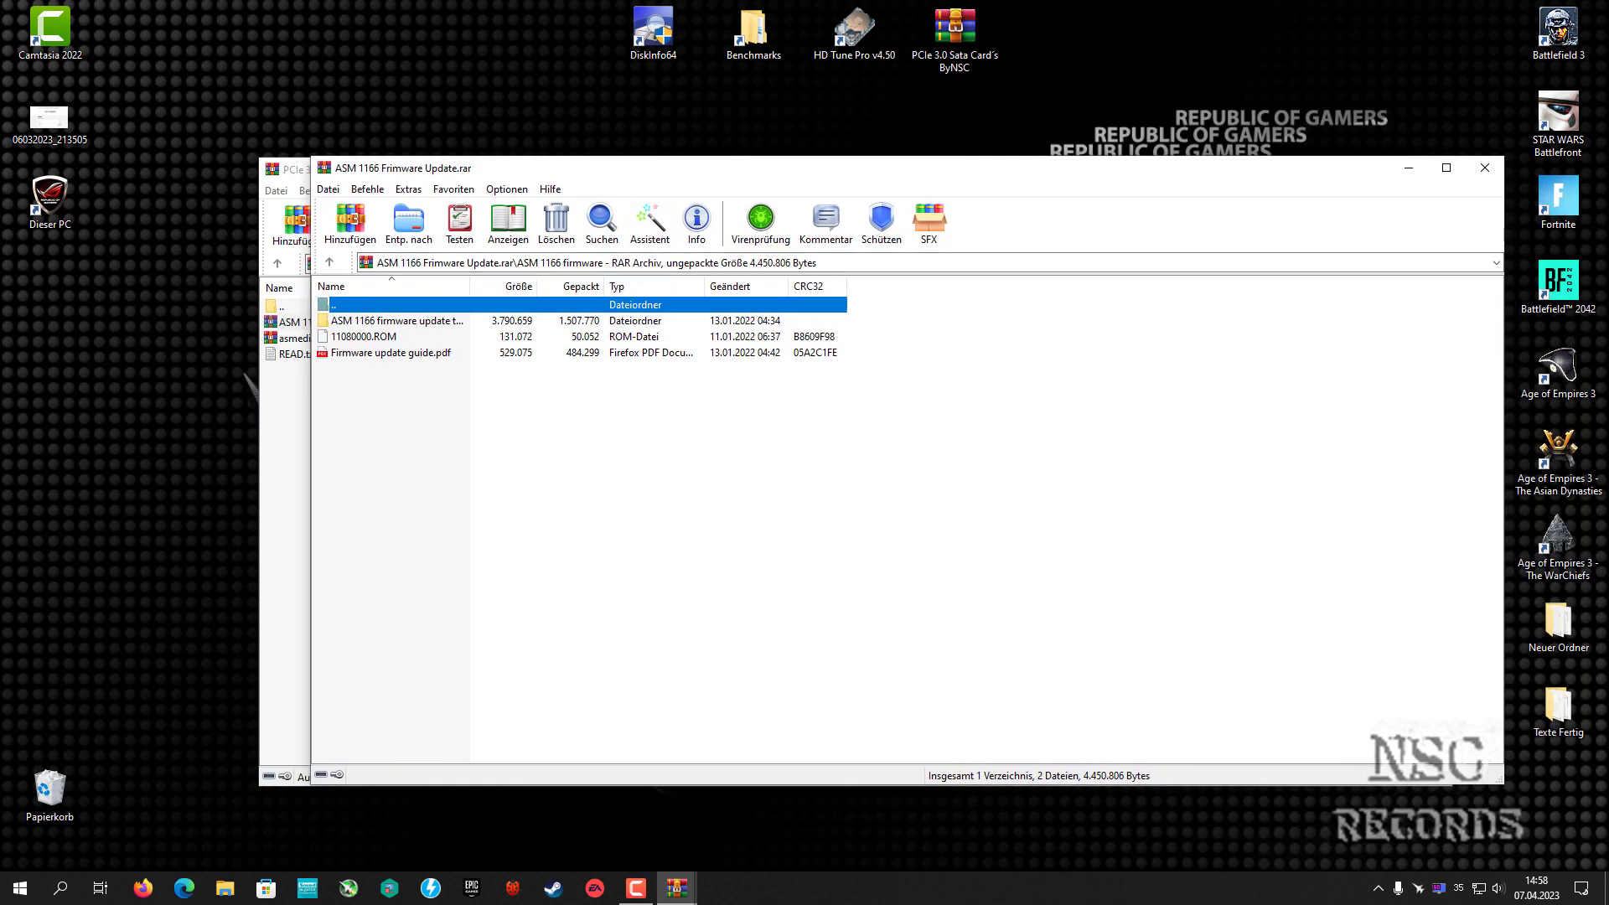
# Open Firmware update guide.pdf and highlight the opening notice about non-Intel 600 series motherboards while reading it
pyautogui.doubleClick(391, 353)
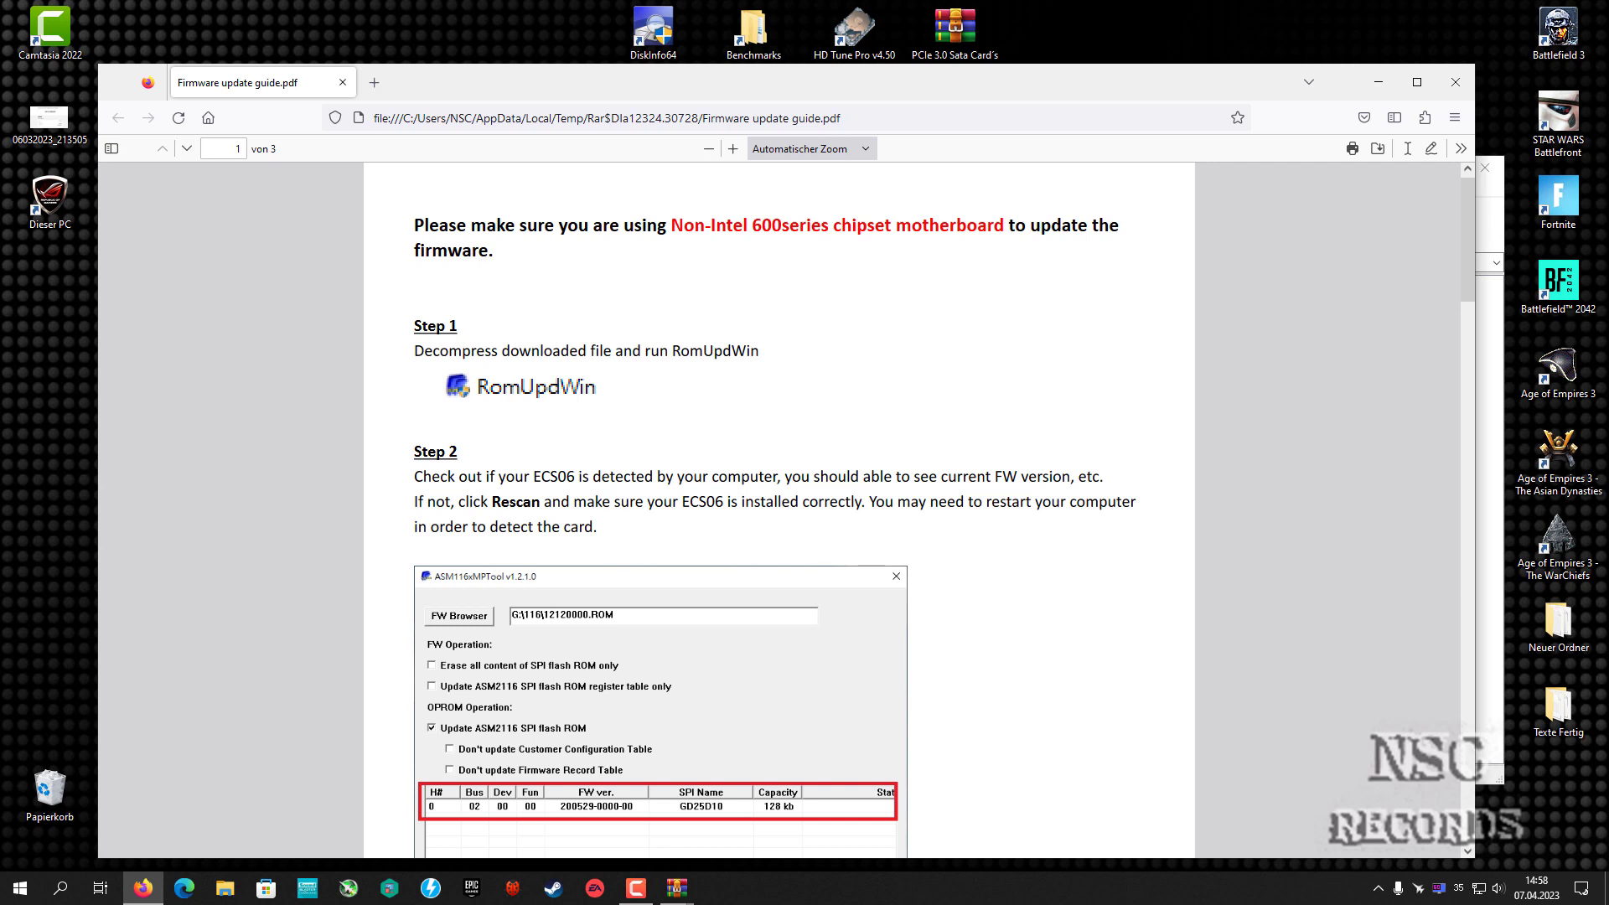
pyautogui.moveTo(752, 225); pyautogui.dragTo(829, 224)
pyautogui.moveTo(414, 225); pyautogui.dragTo(493, 249)
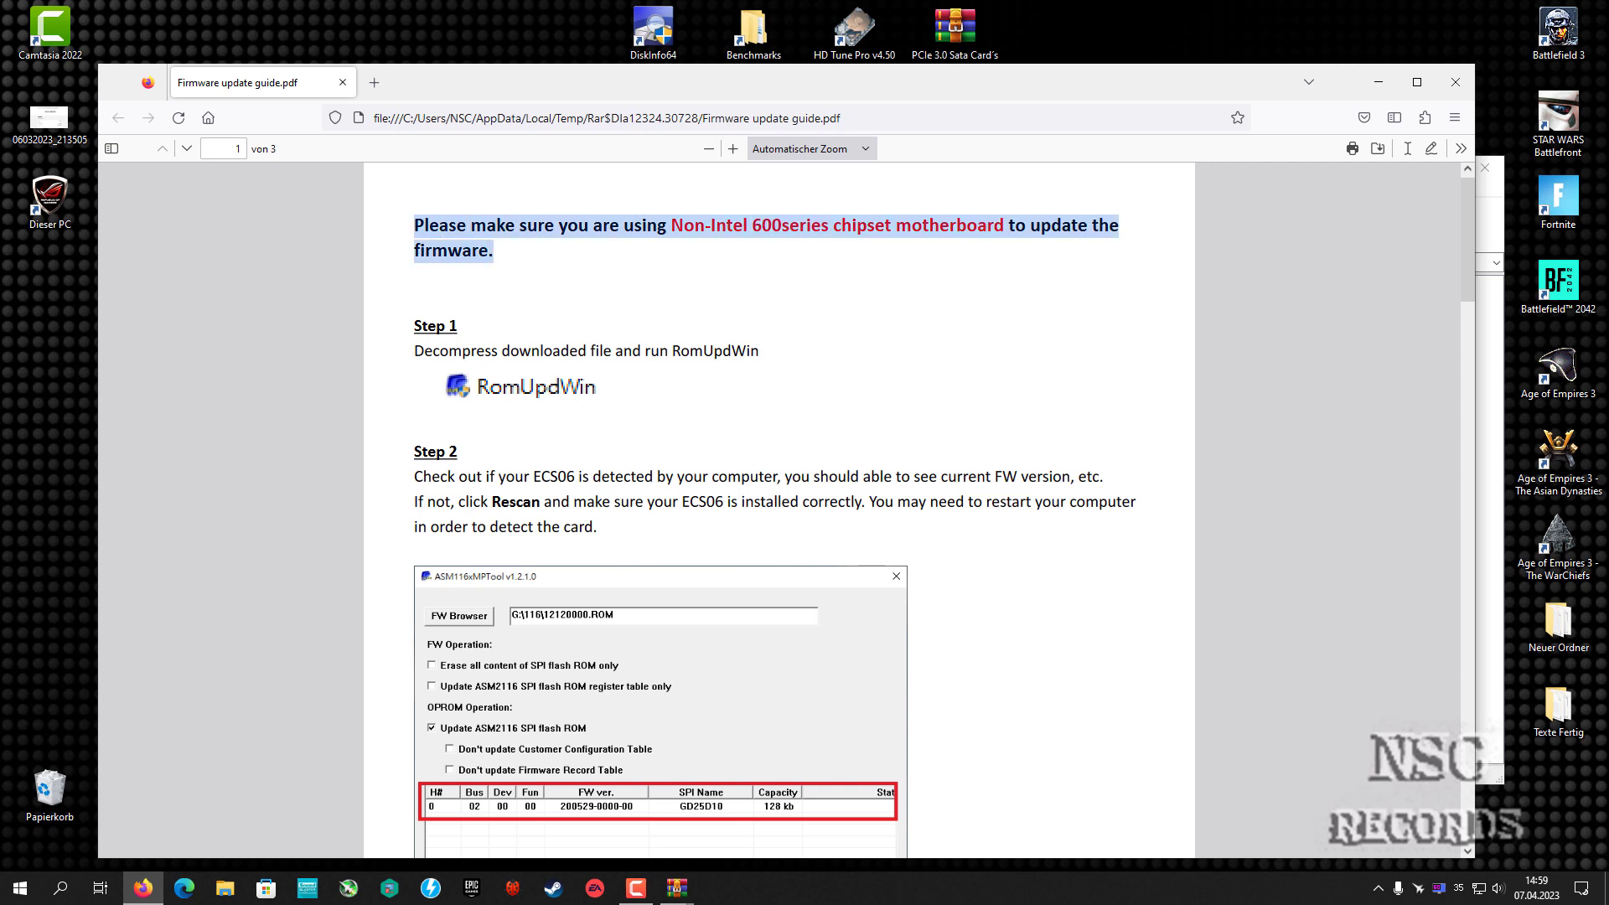
pyautogui.click(506, 255)
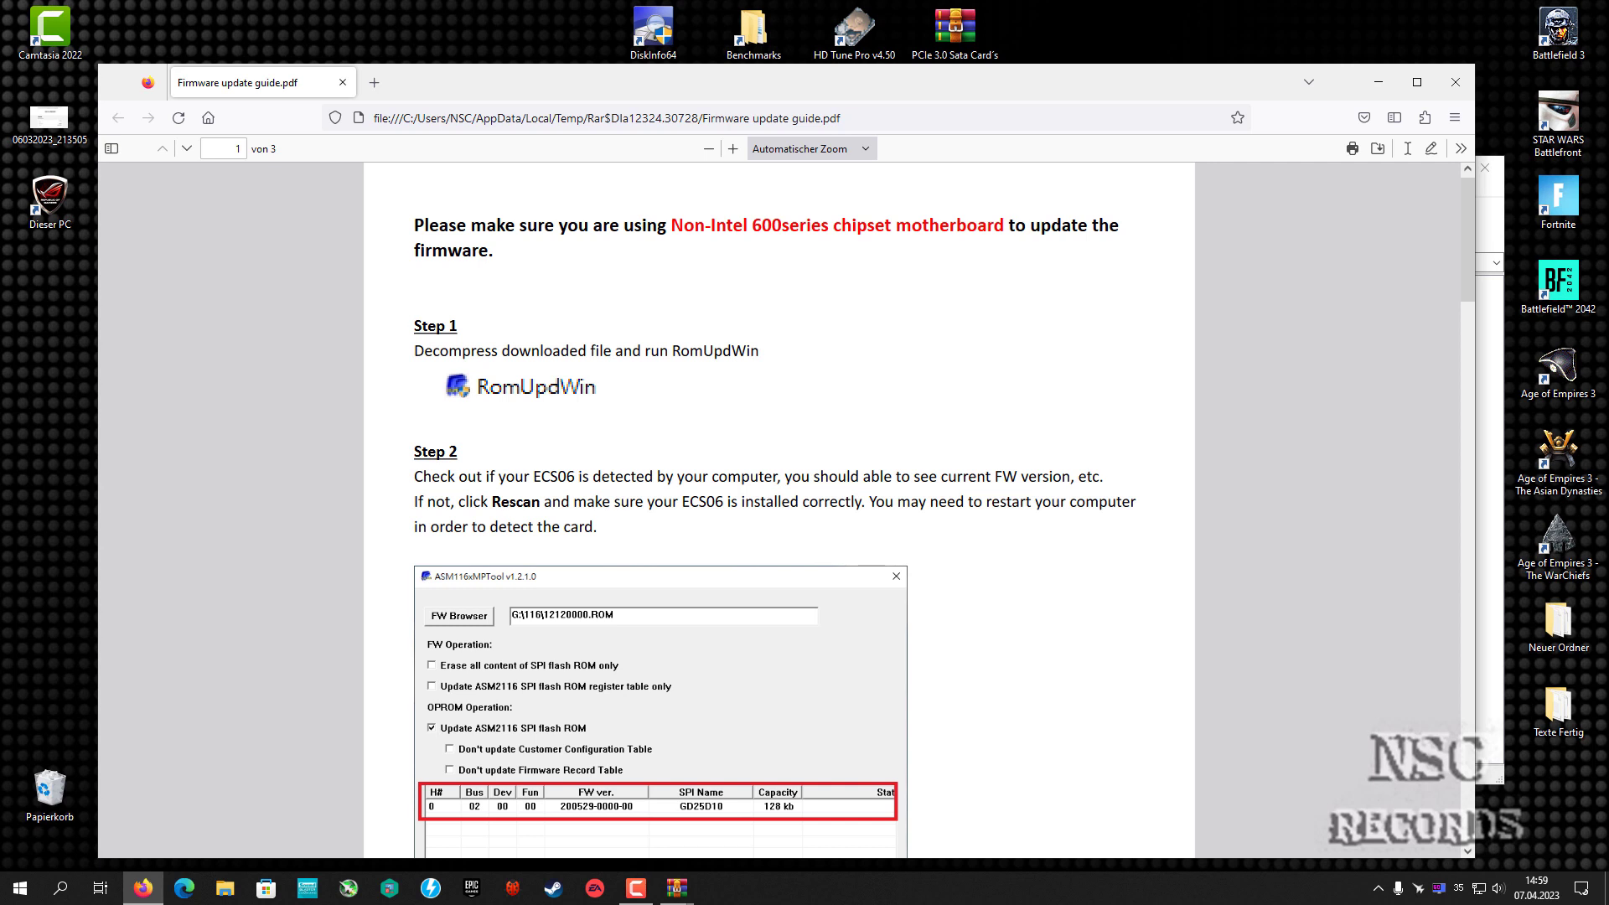
# Read through the firmware update guide from Step 1 to Step 4, examining the ASM116xMPTool screenshots
pyautogui.scroll(-2, 780, 503)
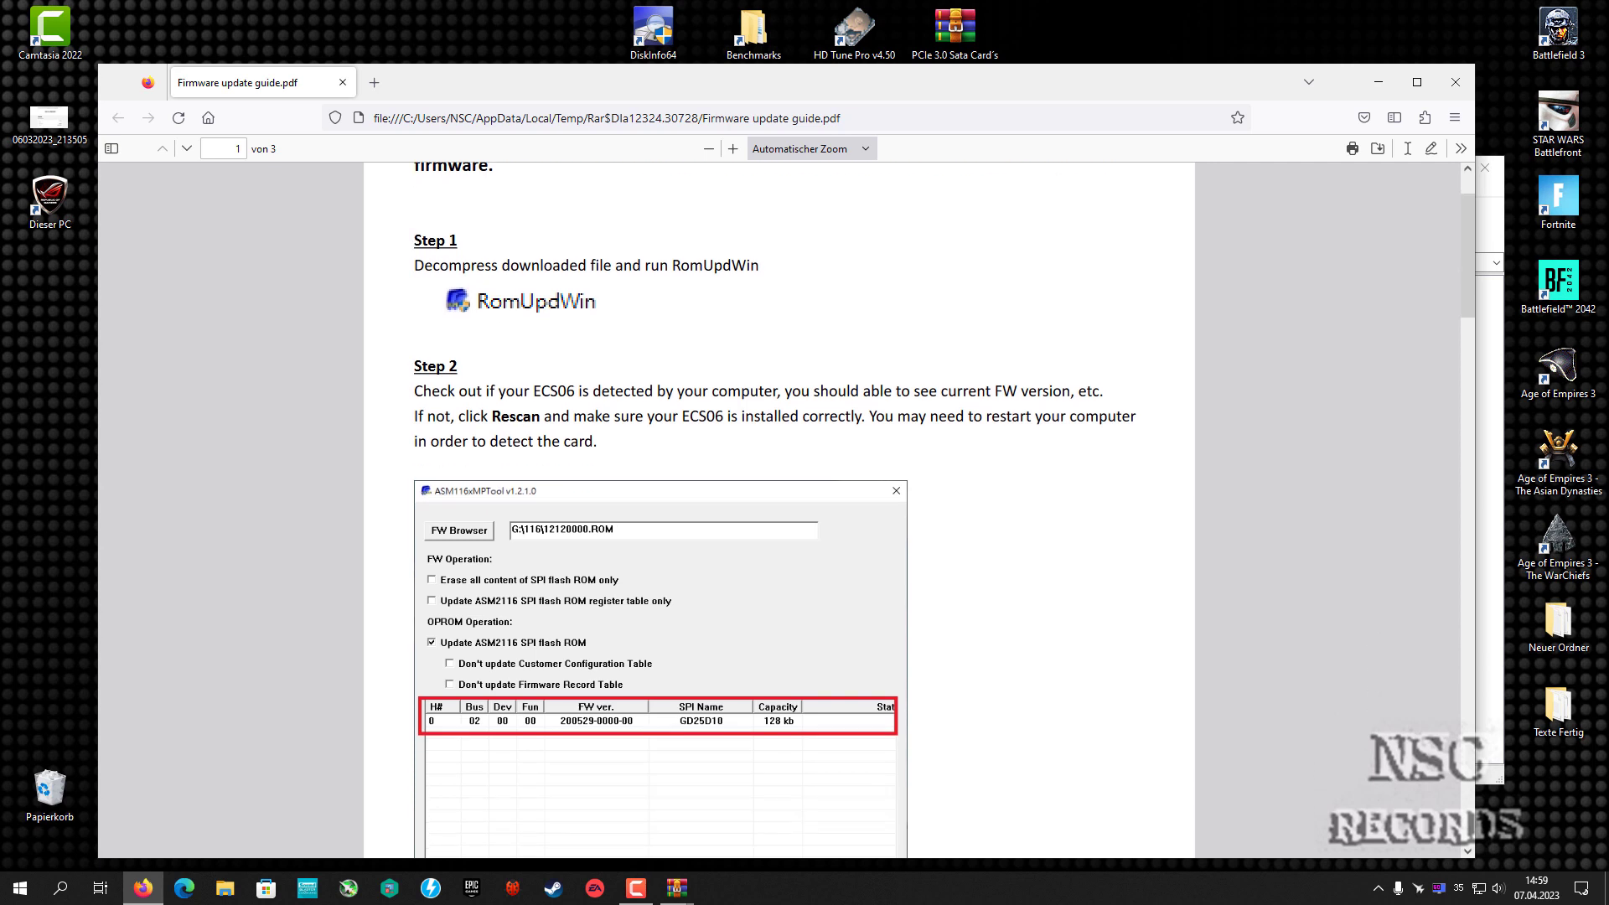
pyautogui.scroll(-5, 779, 503)
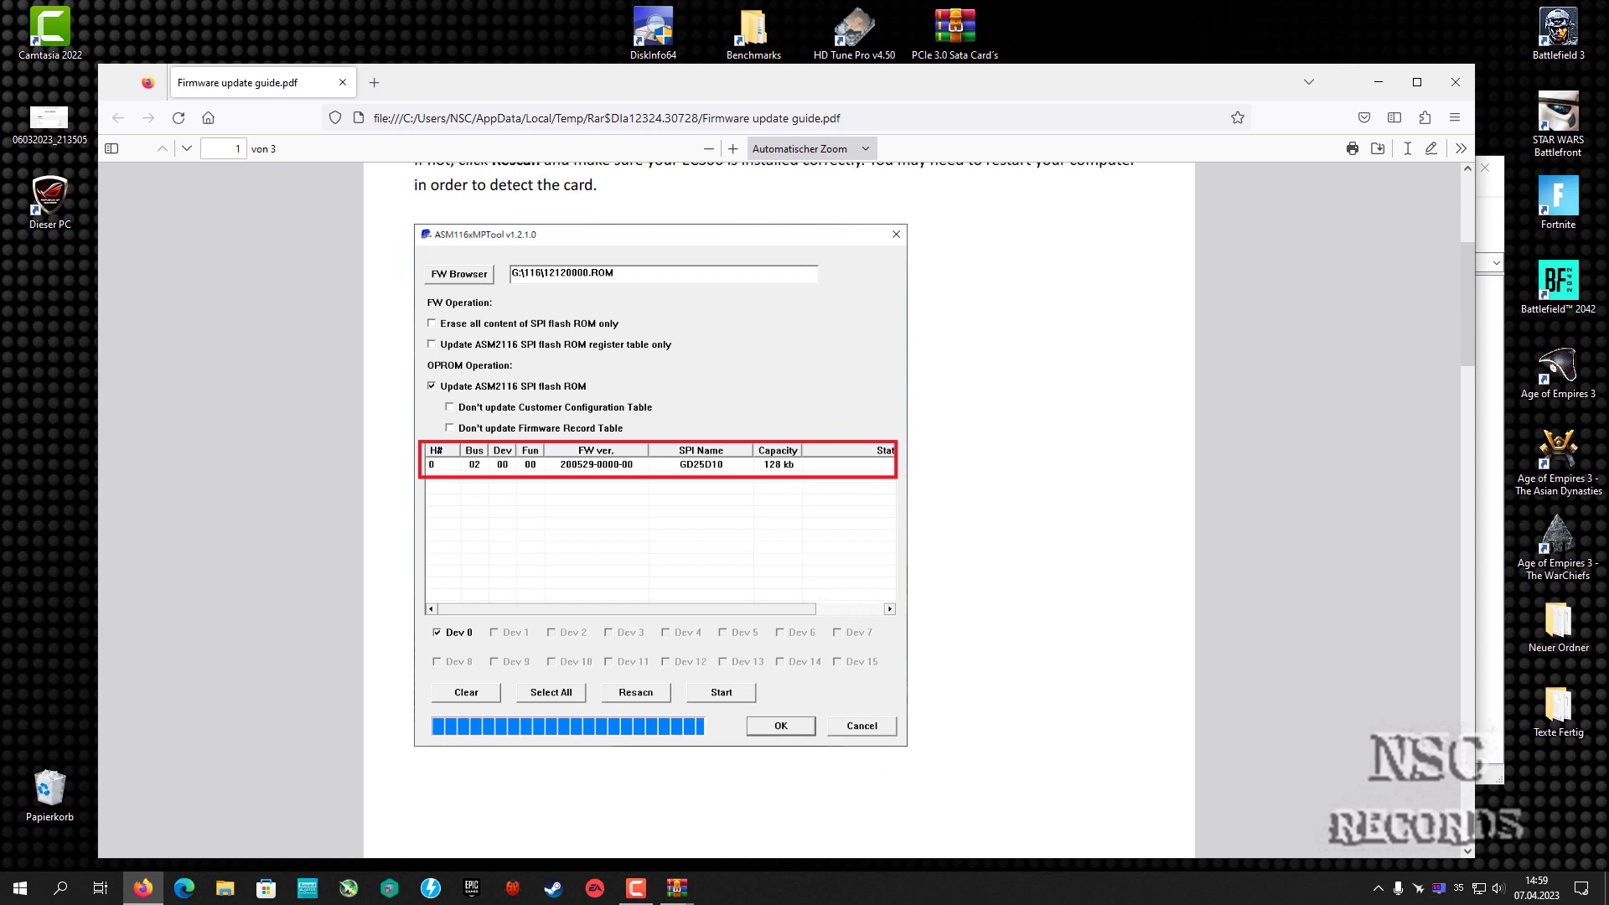
pyautogui.scroll(-2, 780, 502)
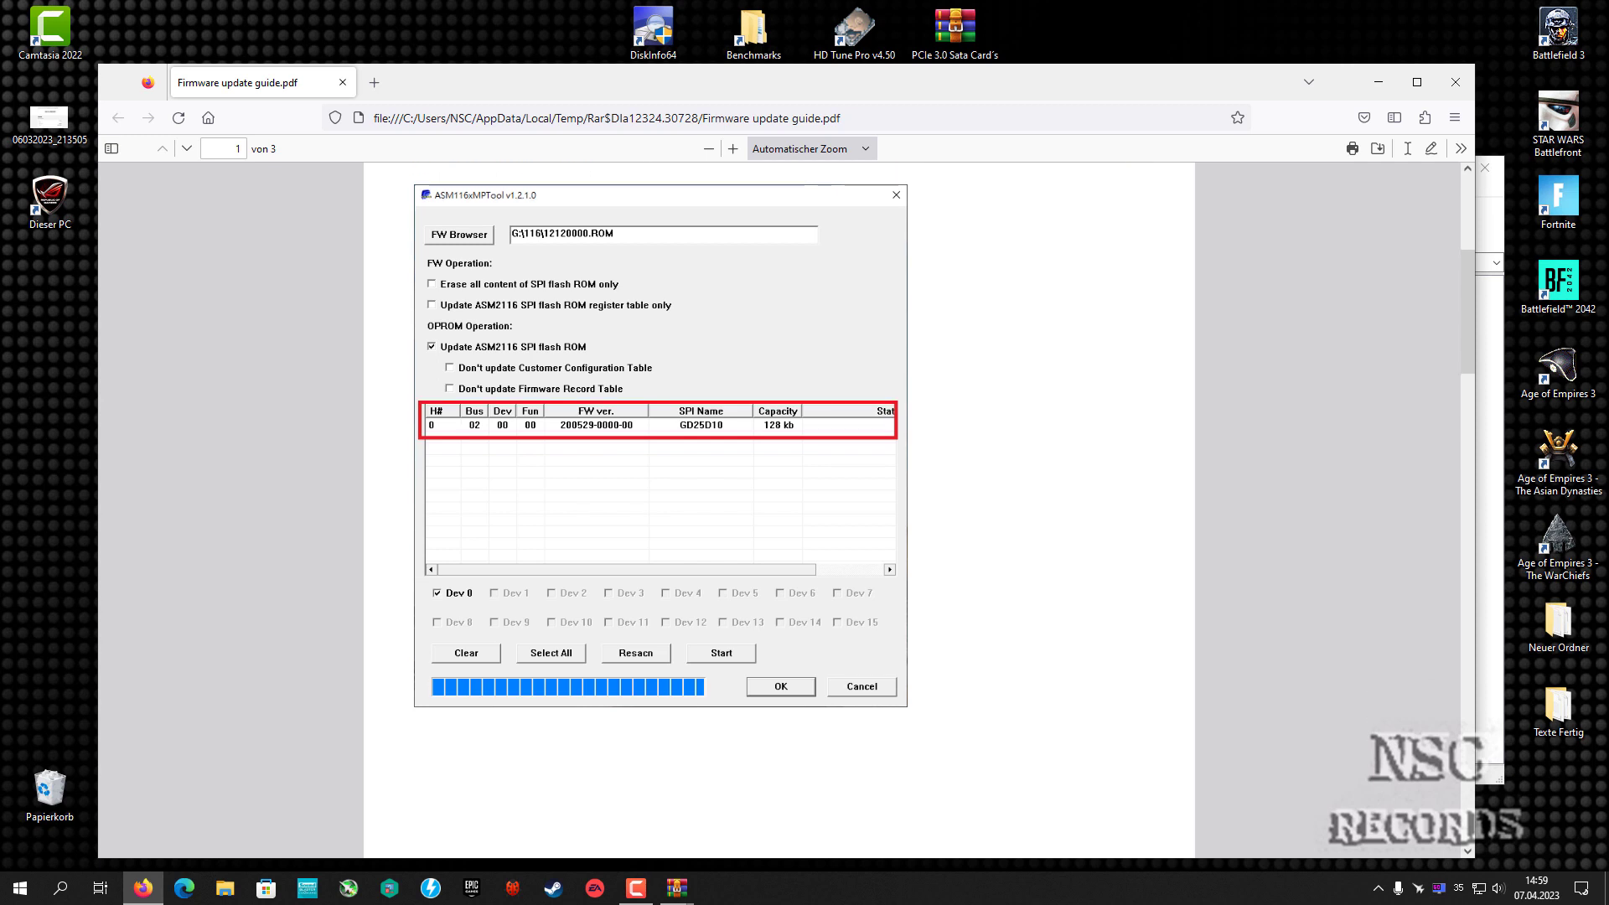
pyautogui.scroll(-5, 779, 502)
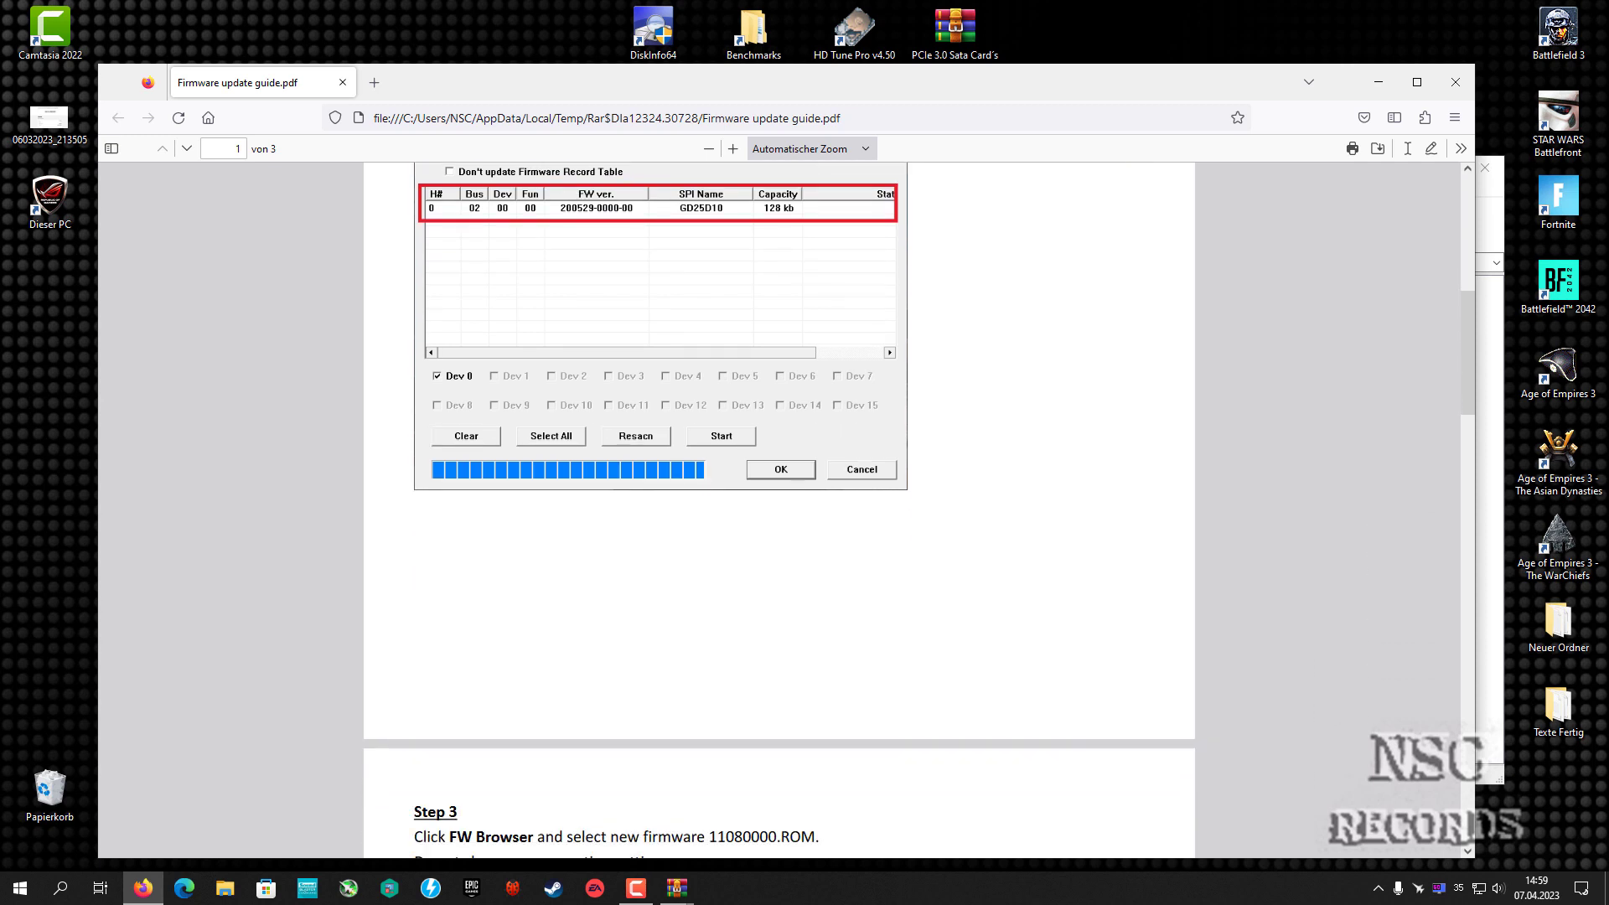
pyautogui.scroll(-2, 780, 503)
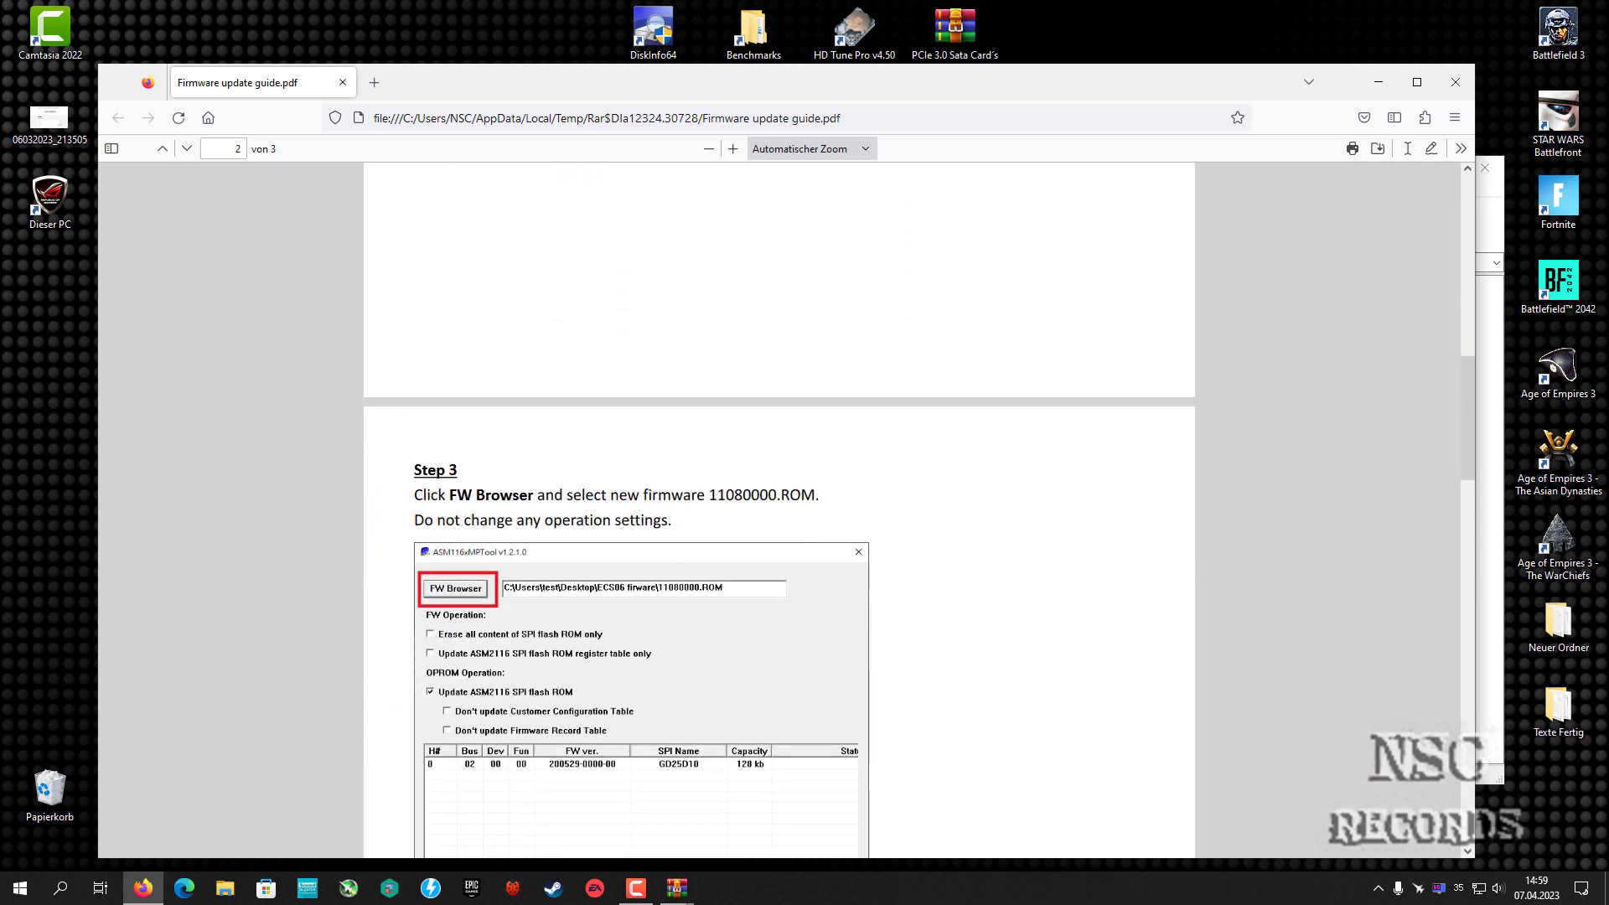
pyautogui.scroll(-2, 779, 503)
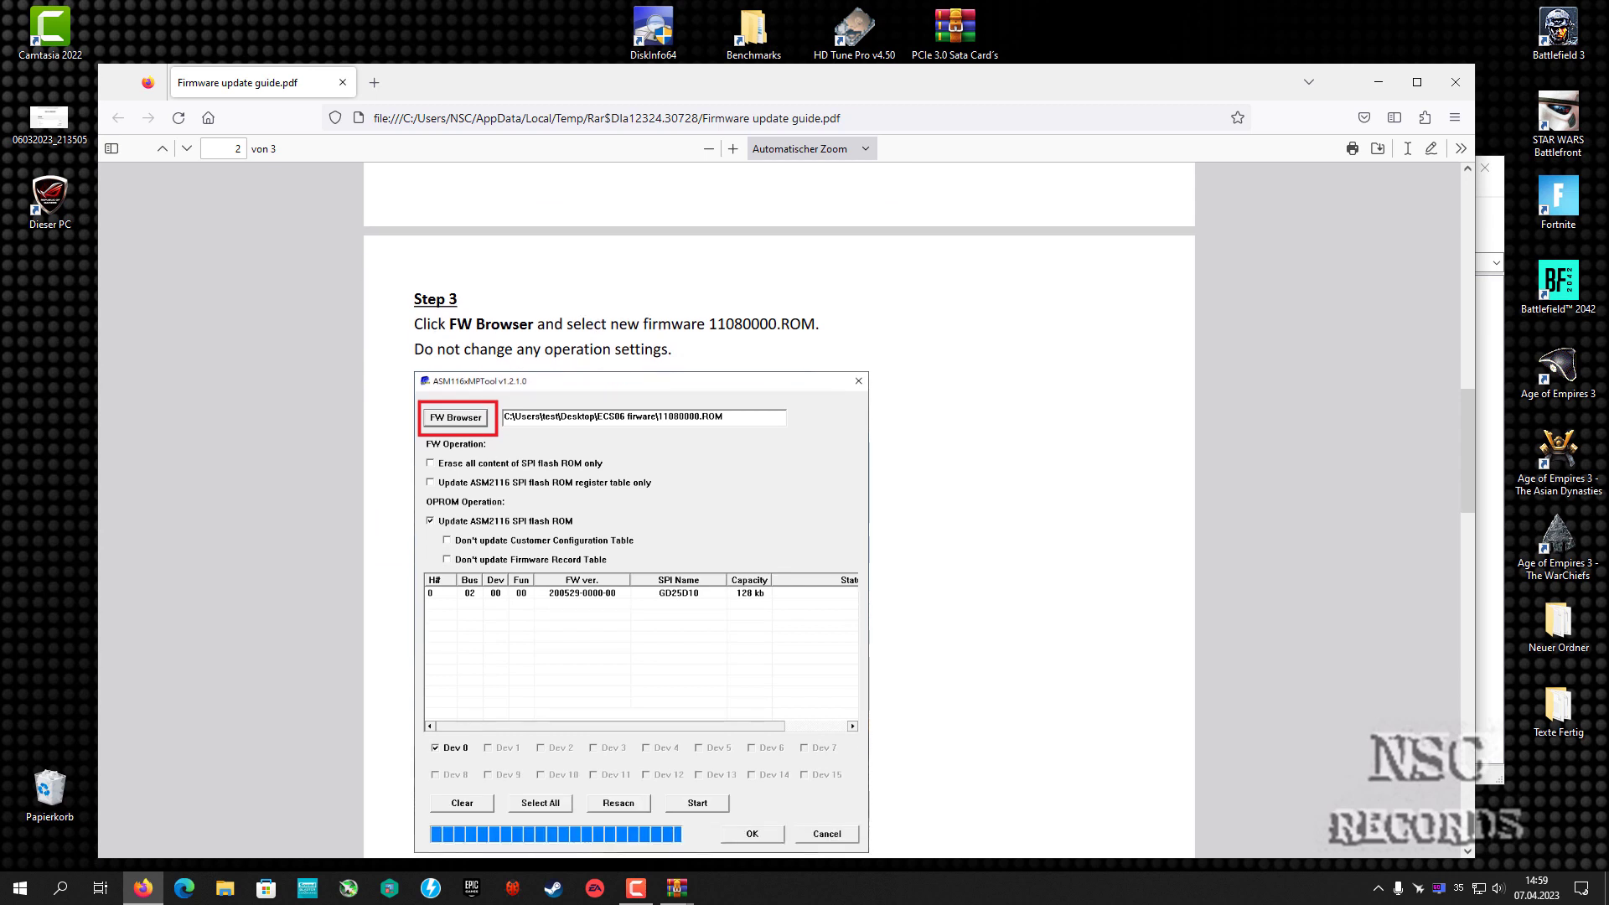
pyautogui.scroll(-1, 780, 502)
pyautogui.scroll(-4, 779, 503)
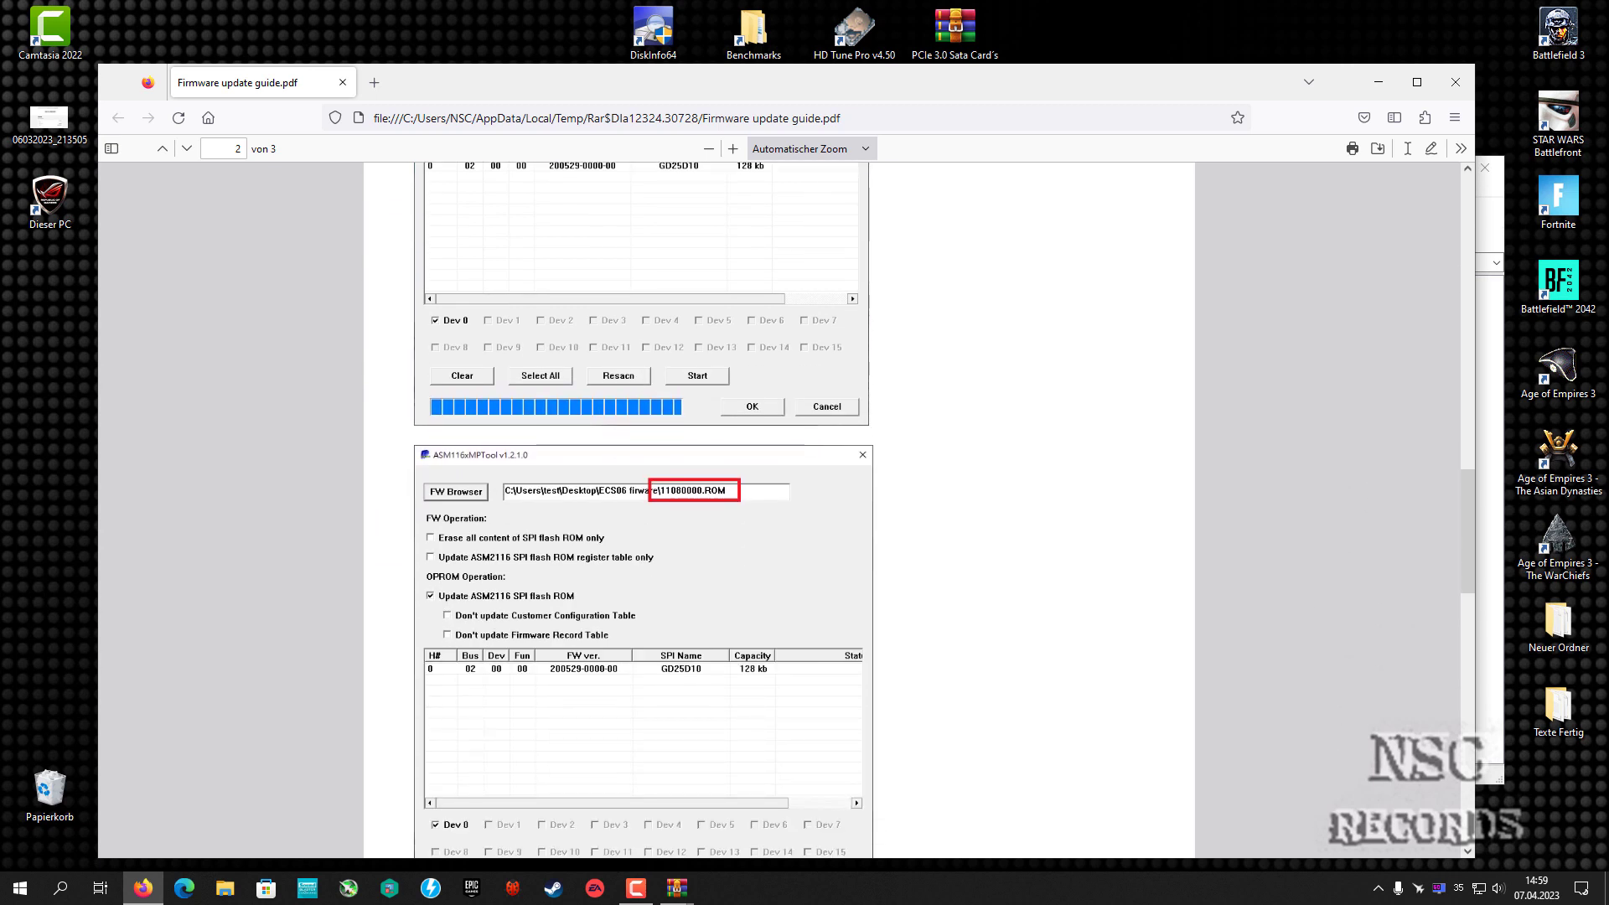
pyautogui.scroll(-6, 779, 503)
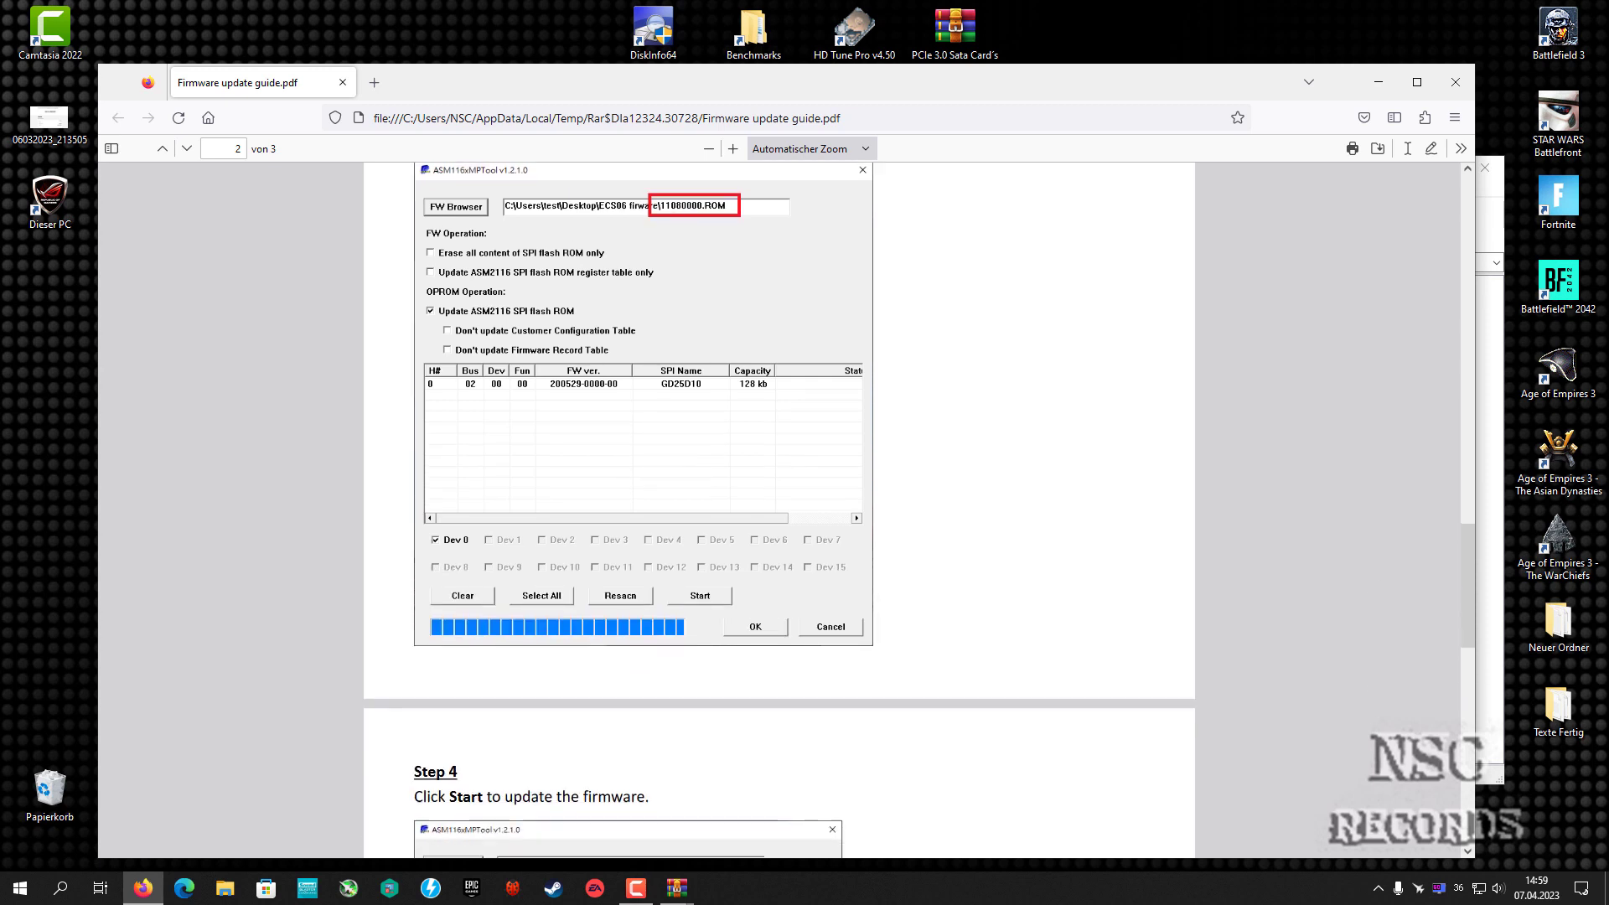
pyautogui.scroll(-6, 780, 503)
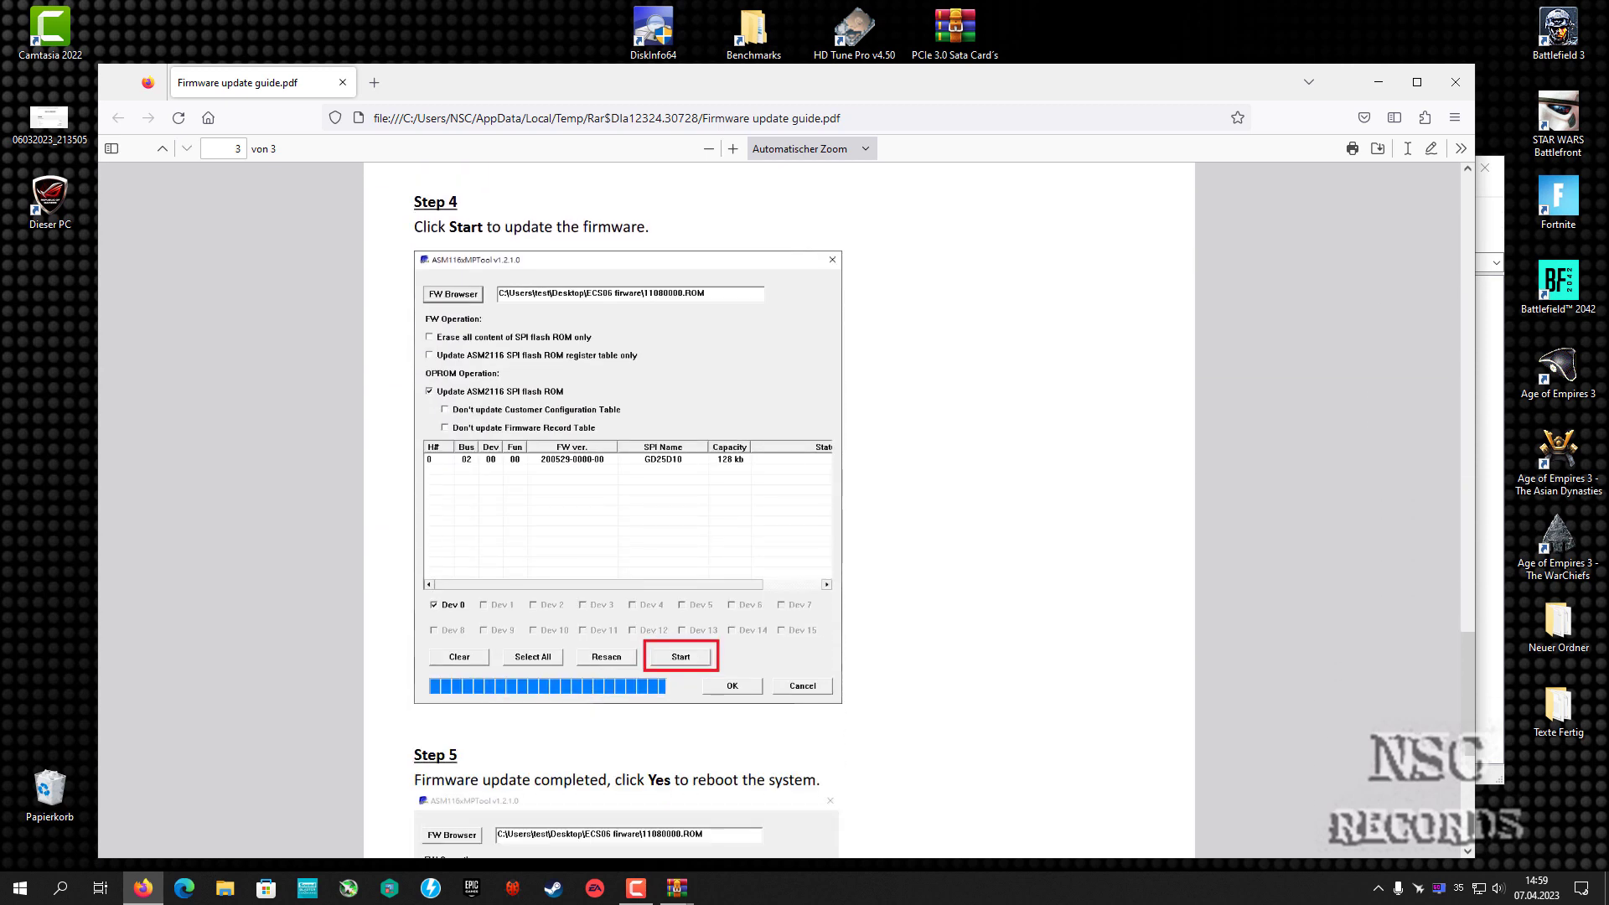
# Read Step 5 of the firmware update guide, recheck Steps 1 and 2, and close the guide
pyautogui.scroll(-2, 780, 502)
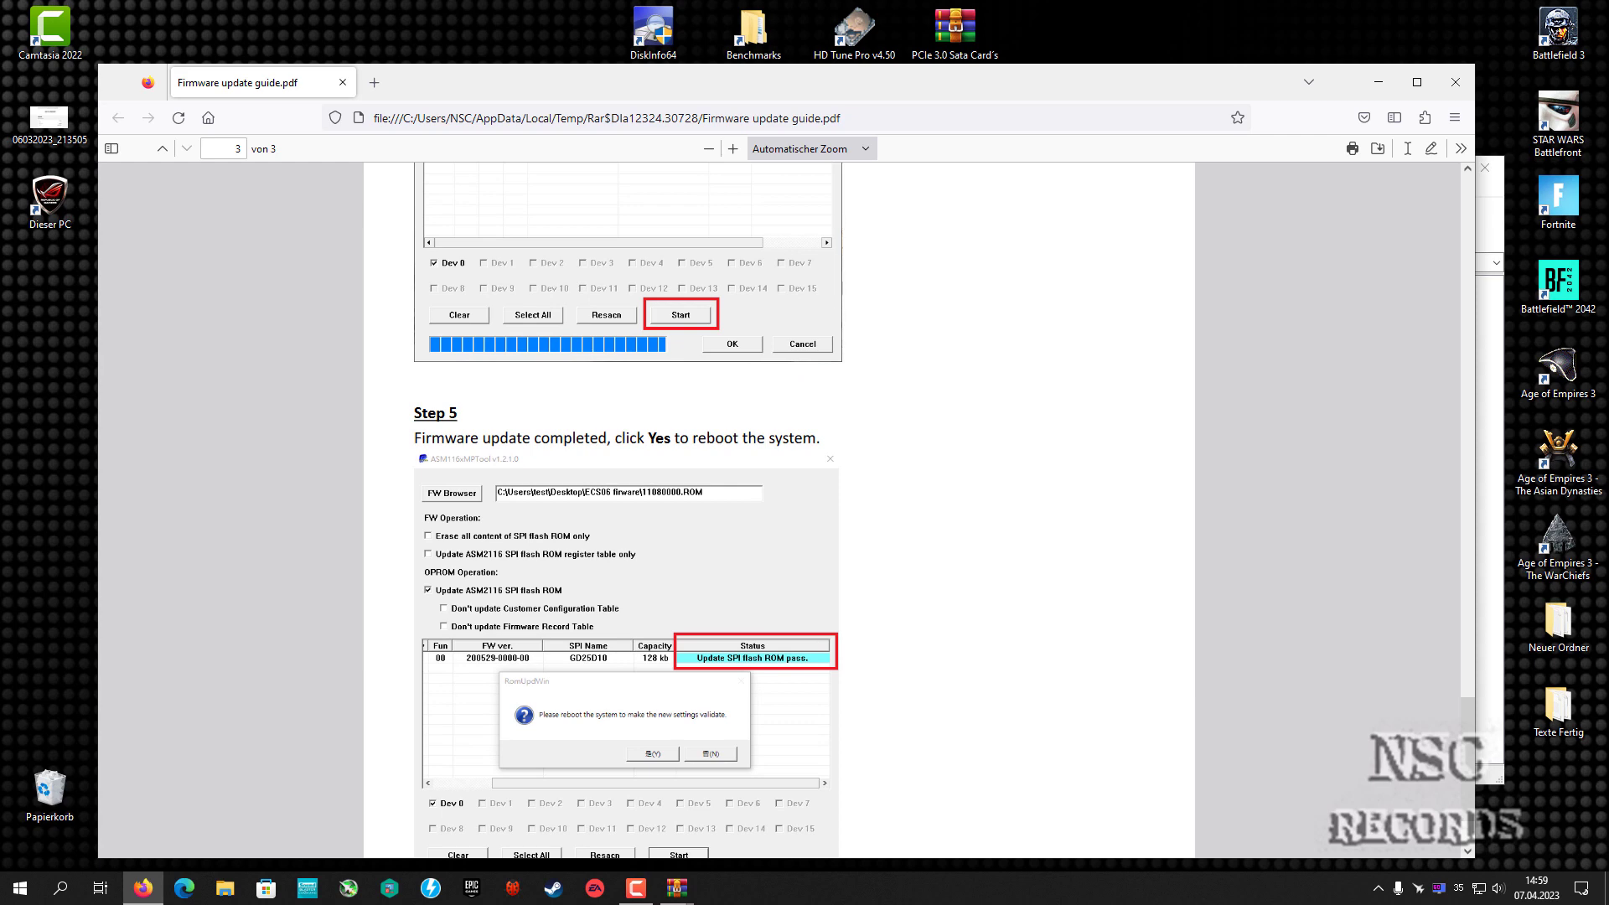
pyautogui.scroll(-2, 779, 503)
pyautogui.scroll(15, 779, 503)
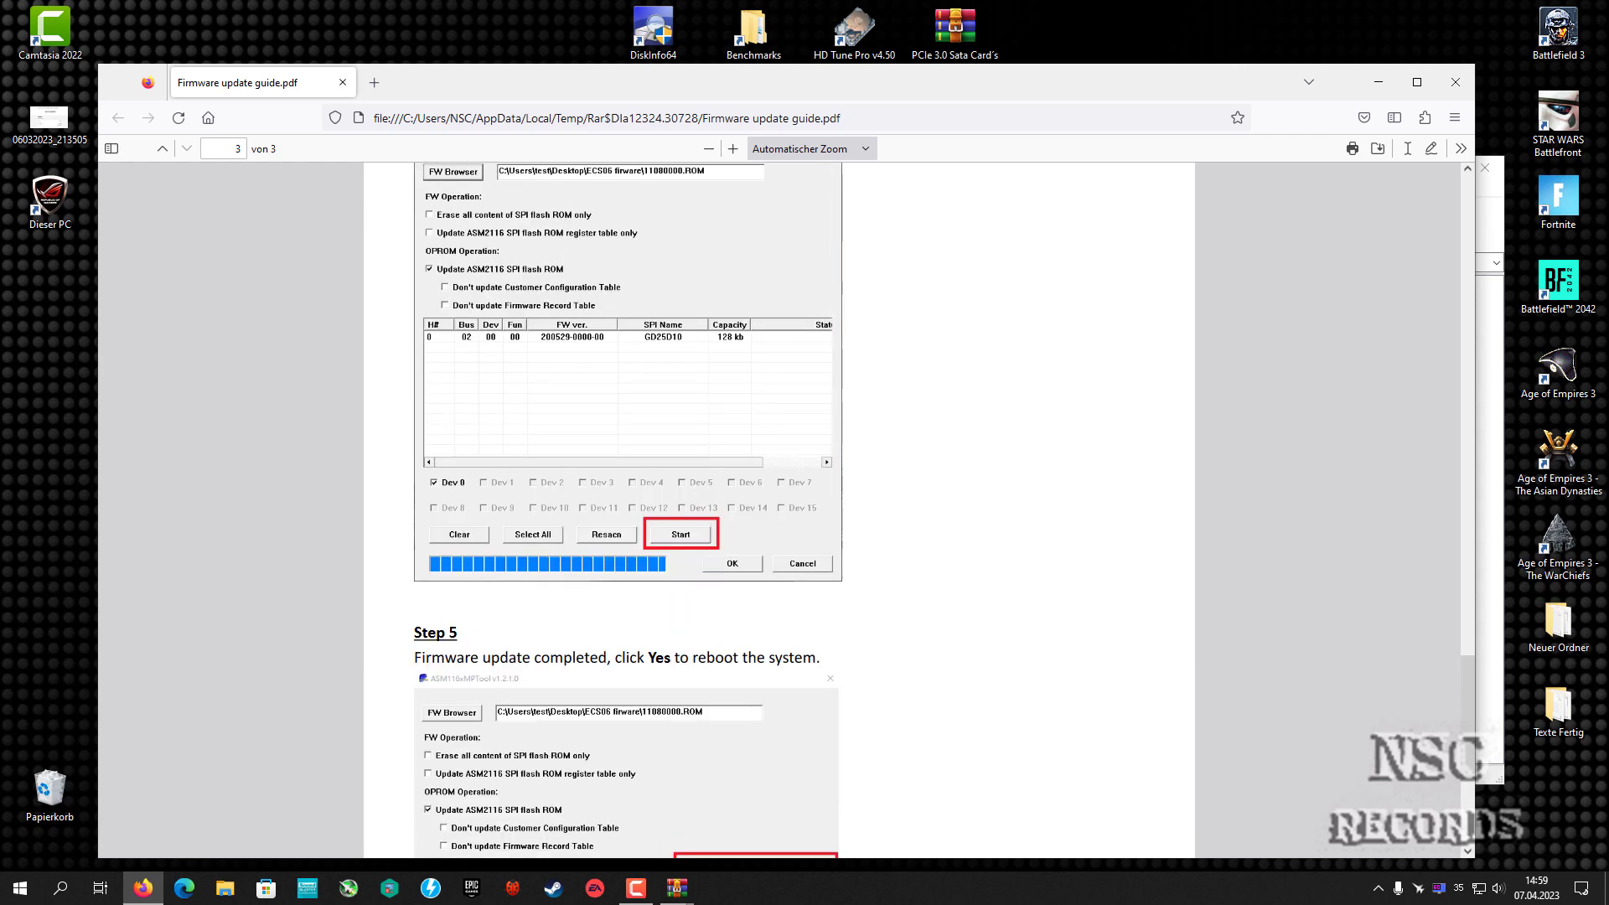
pyautogui.scroll(12, 779, 503)
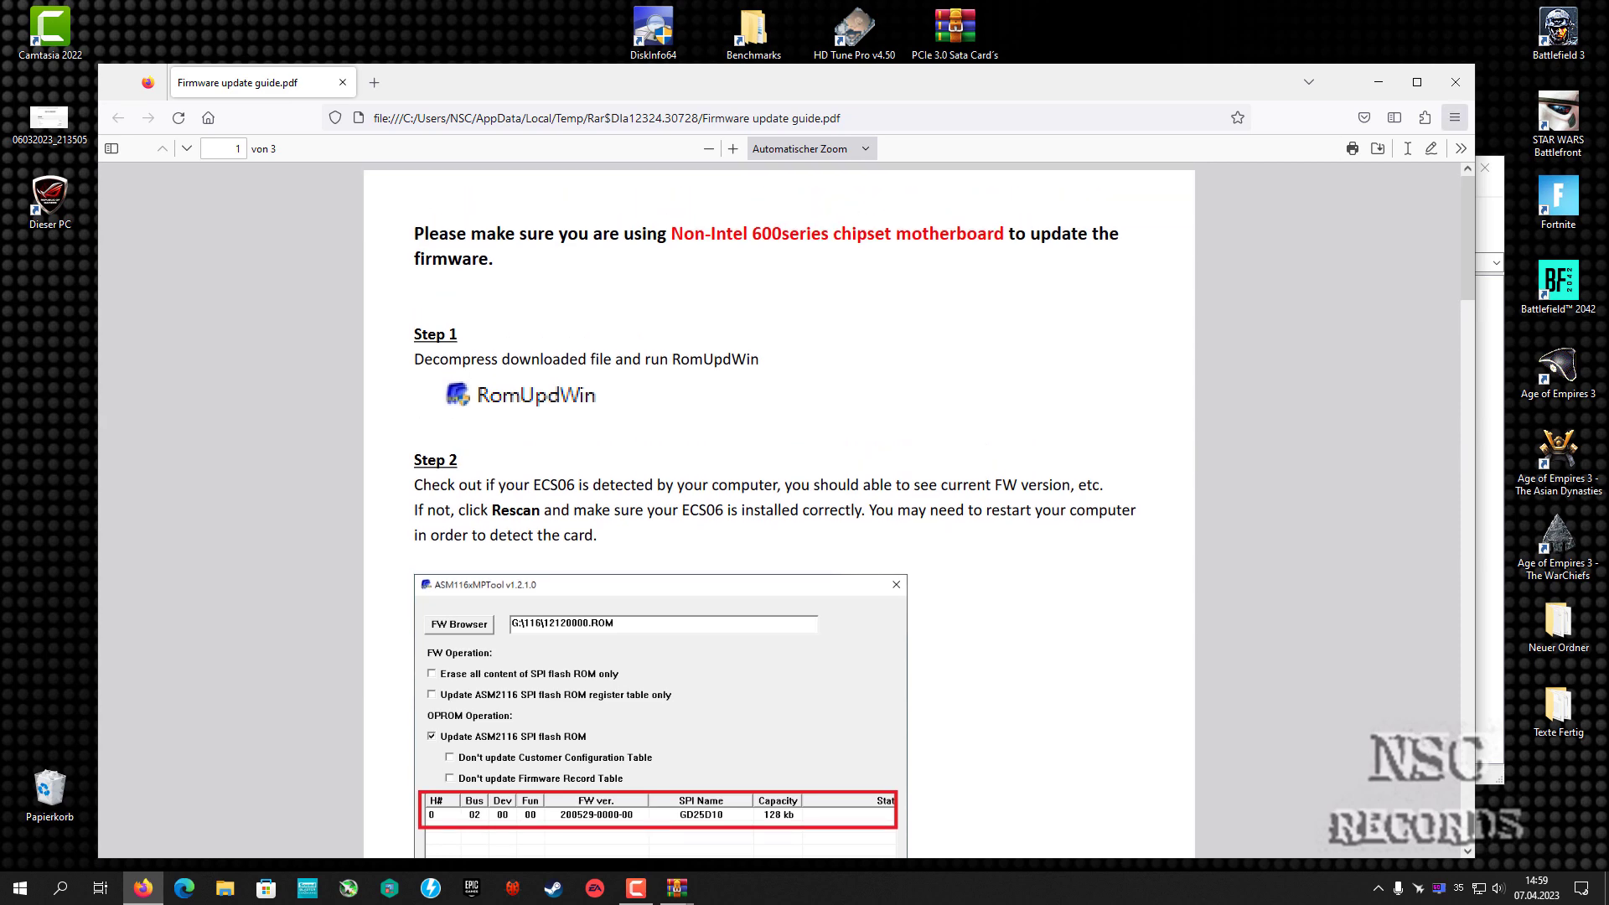
pyautogui.scroll(-4, 779, 503)
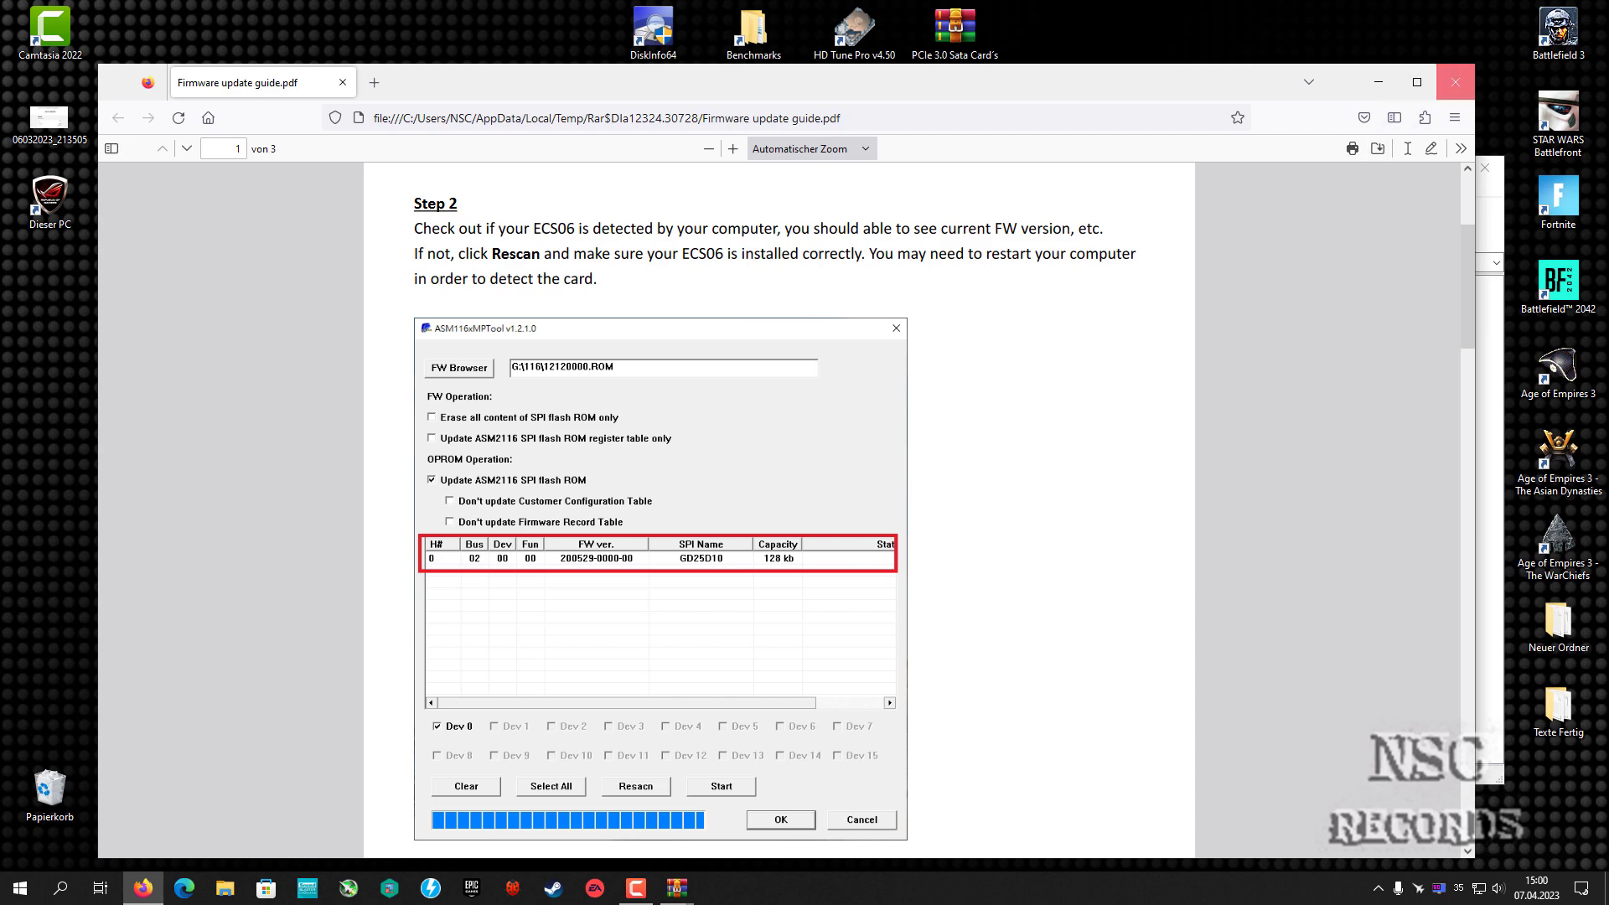
pyautogui.click(1456, 82)
# Open the ASM 1166 firmware update tool folder inside the archive and run RomUpdWin.exe
pyautogui.press('Up')
pyautogui.press('Up')
pyautogui.press('Return')
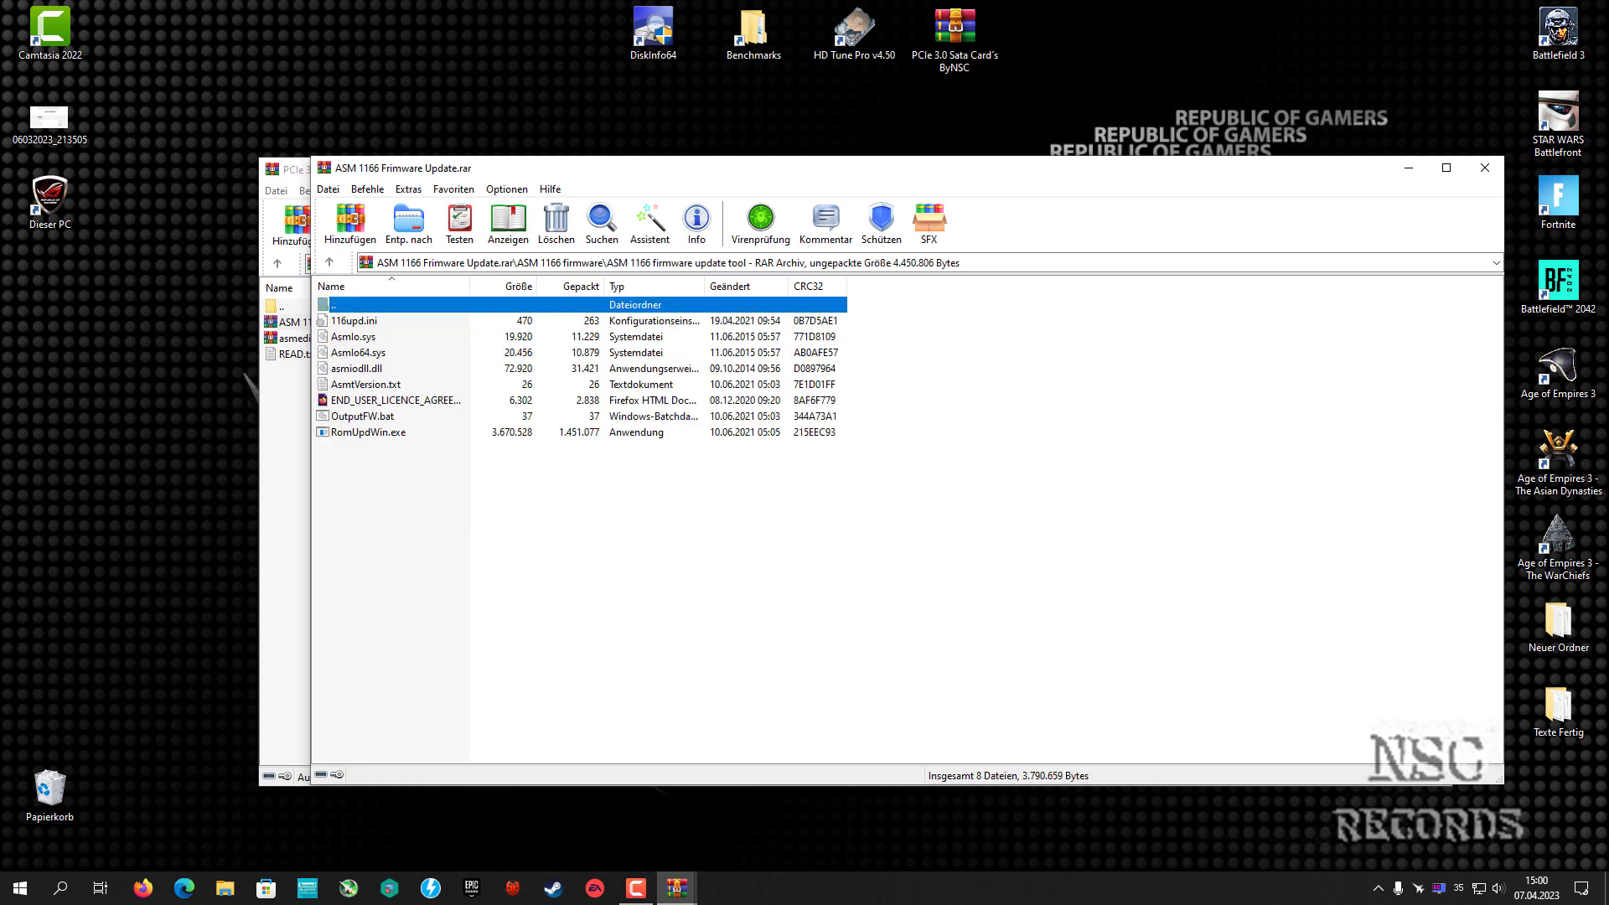
pyautogui.press('End')
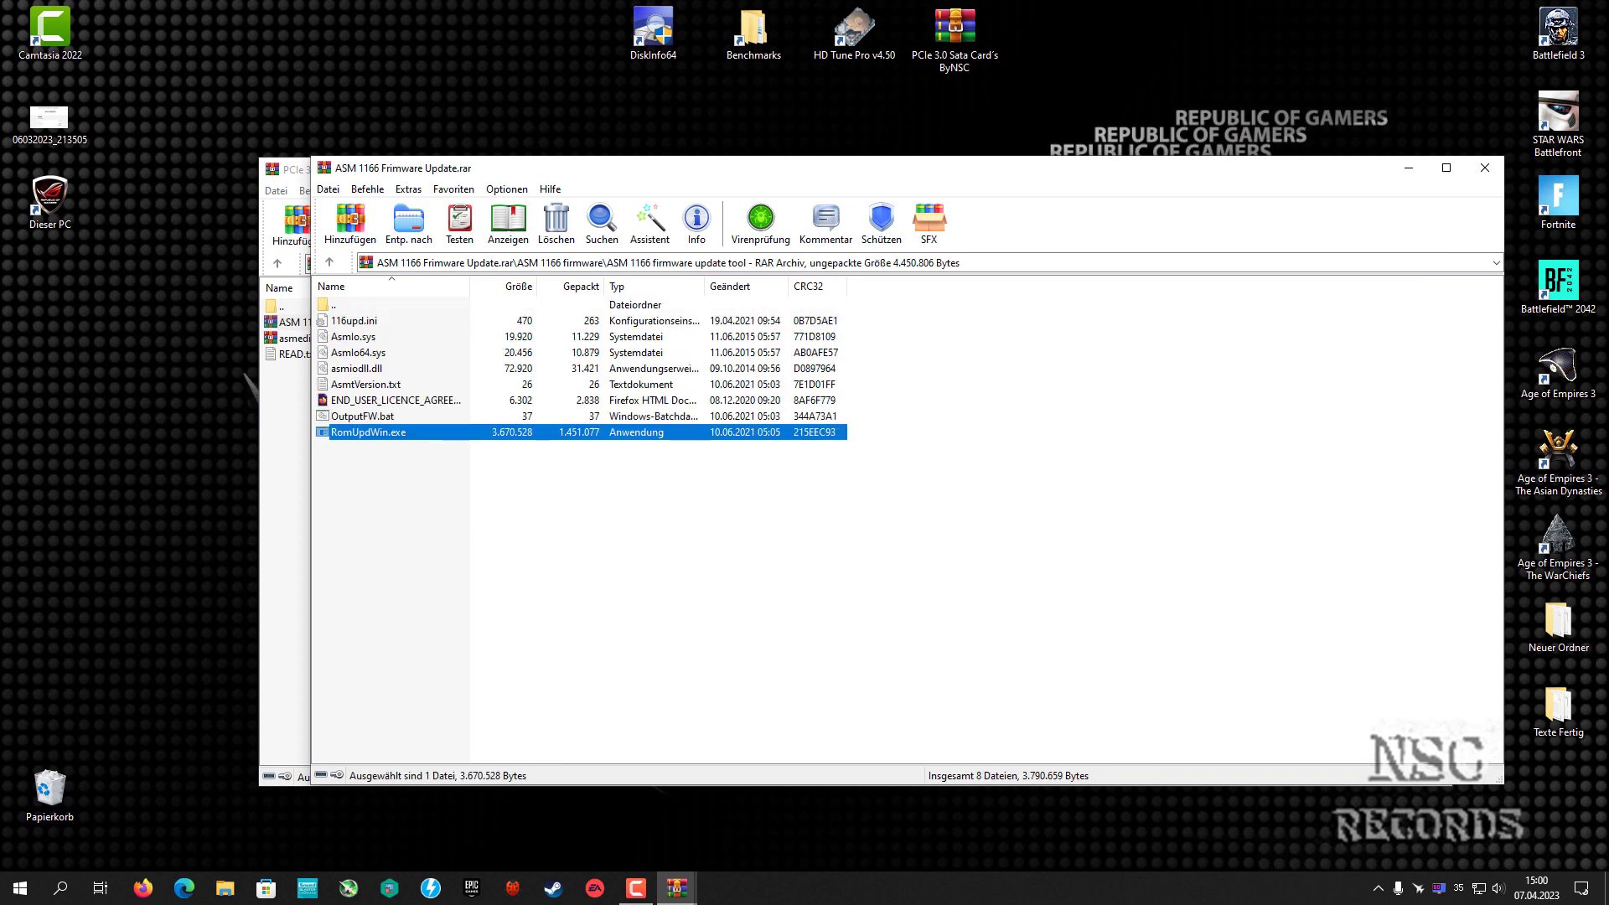
pyautogui.press('Return')
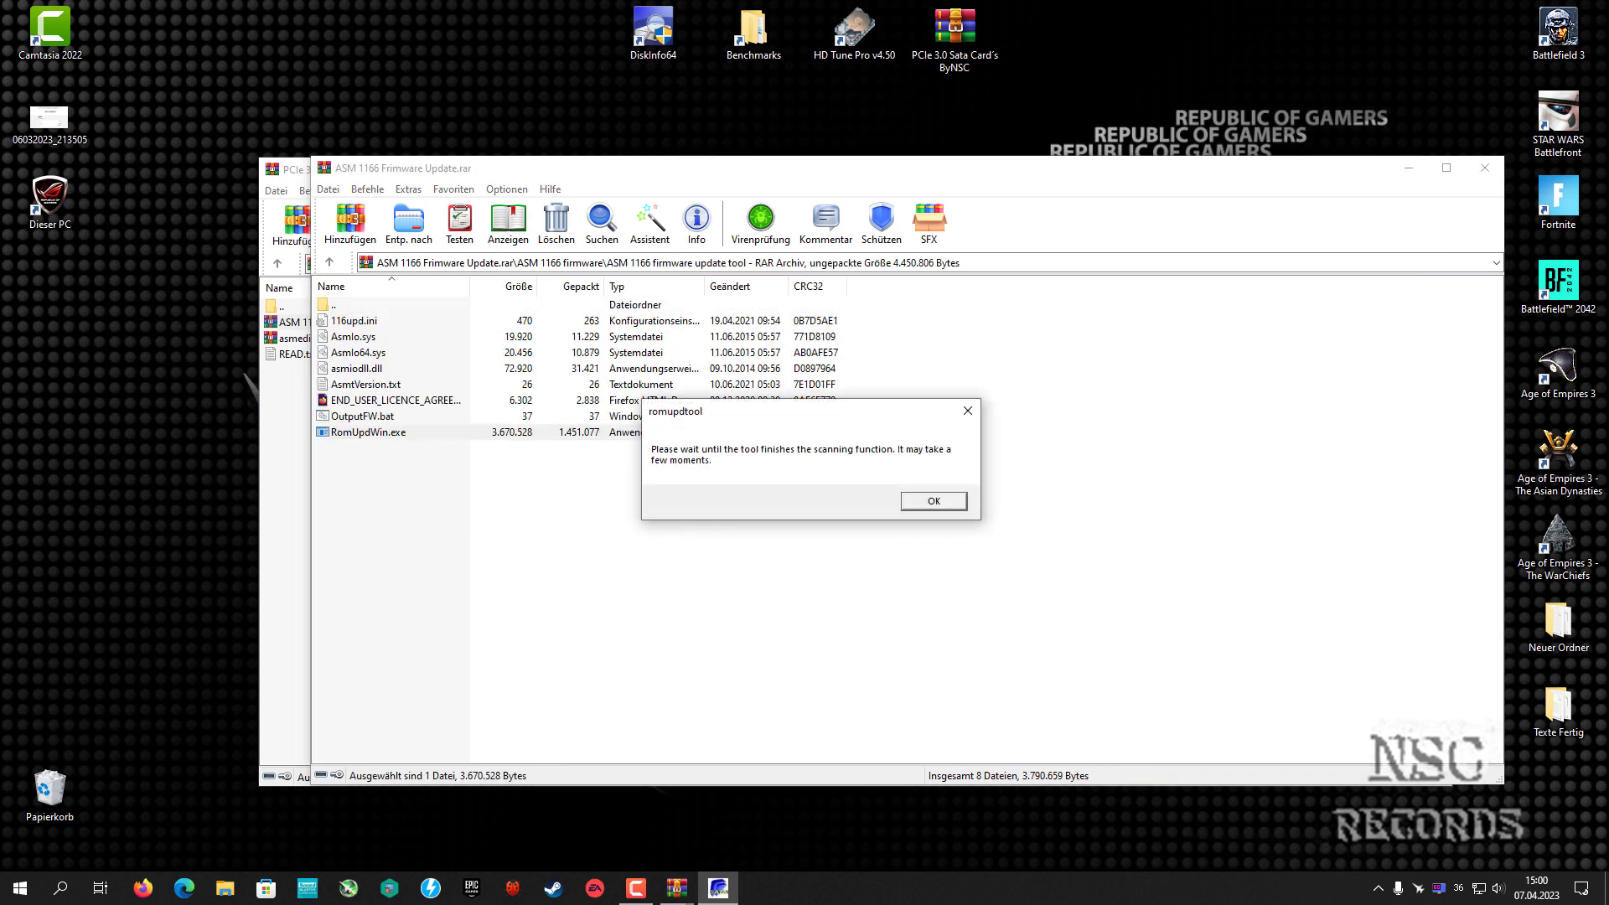
# Decline Core Temp's offer to delay the overheating shutdown, move the ASM116xMPTool and Core Temp windows, and close Core Temp
pyautogui.click(1459, 888)
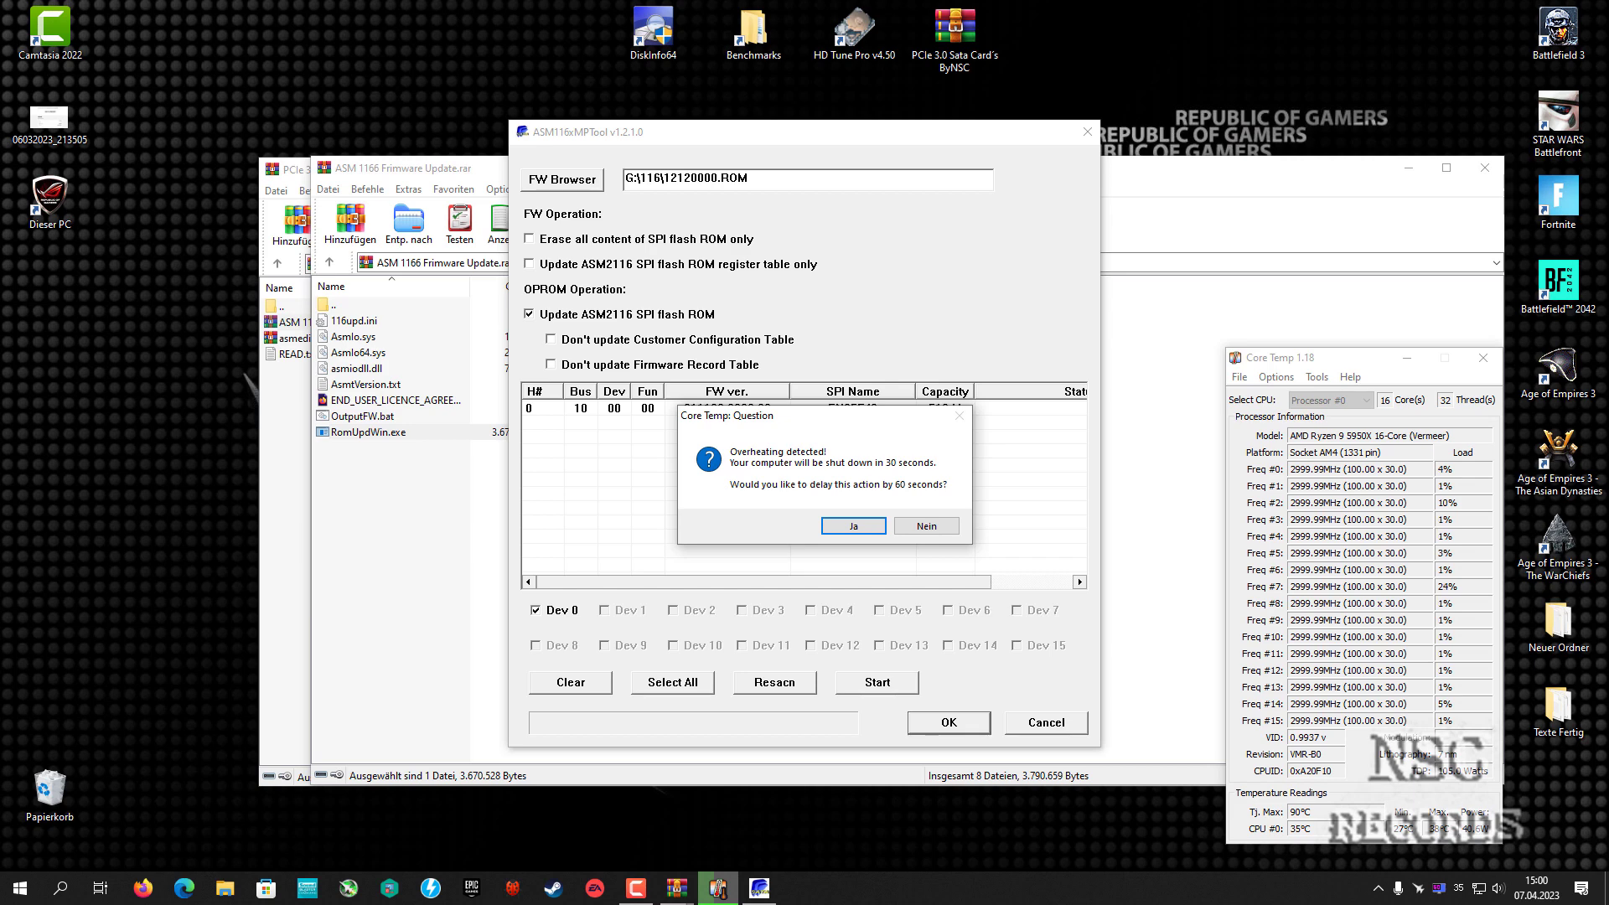
pyautogui.click(926, 526)
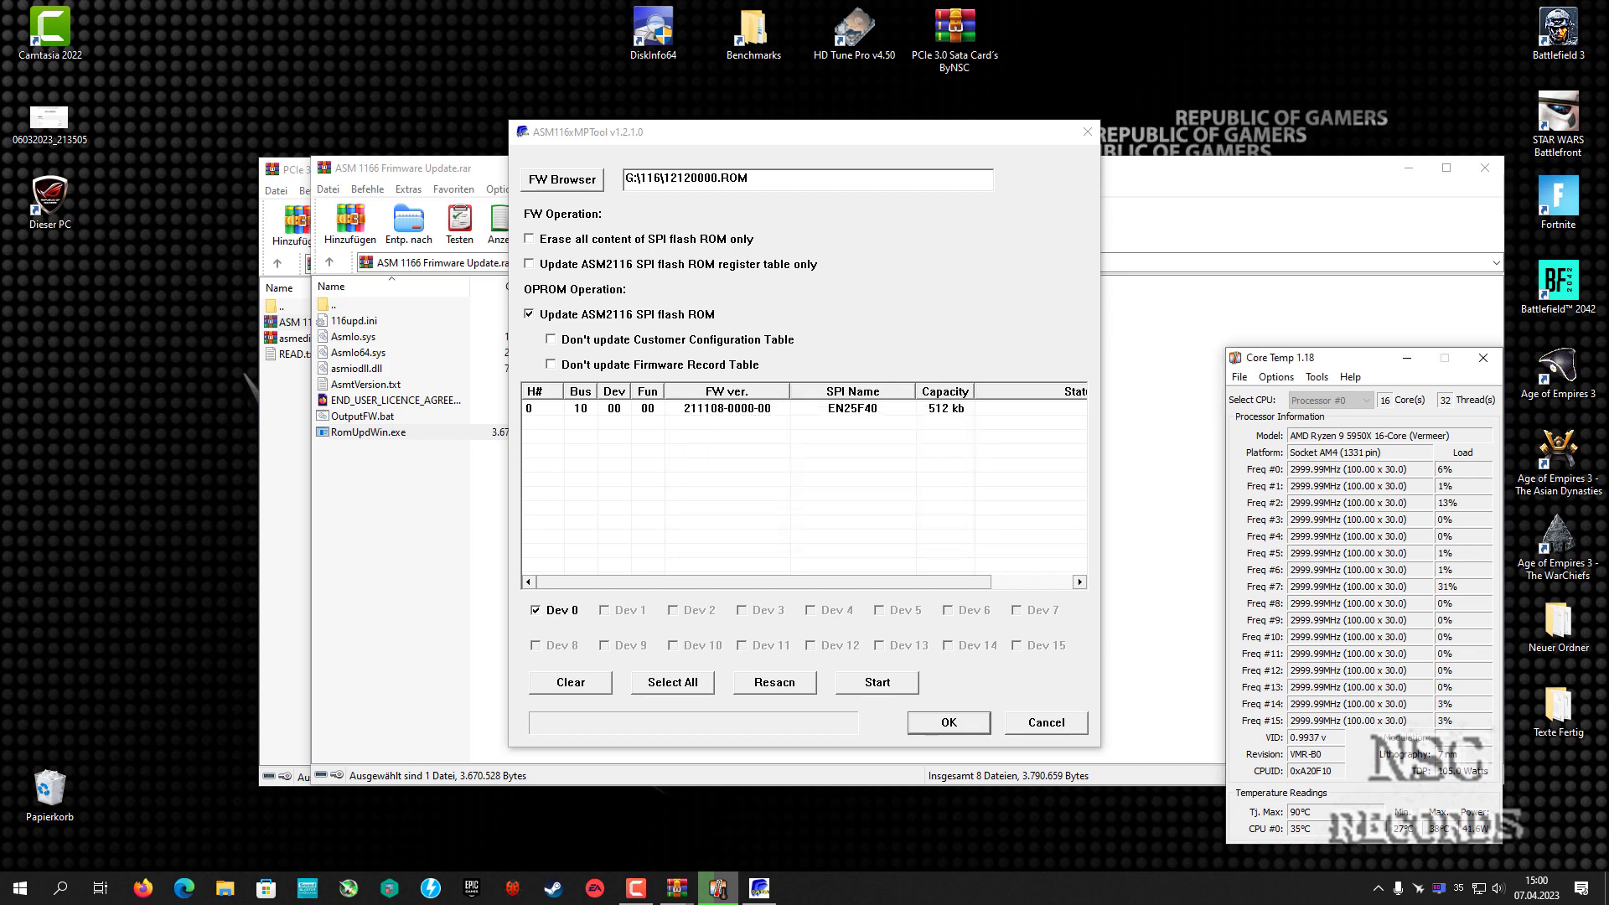
pyautogui.moveTo(754, 131); pyautogui.dragTo(716, 176)
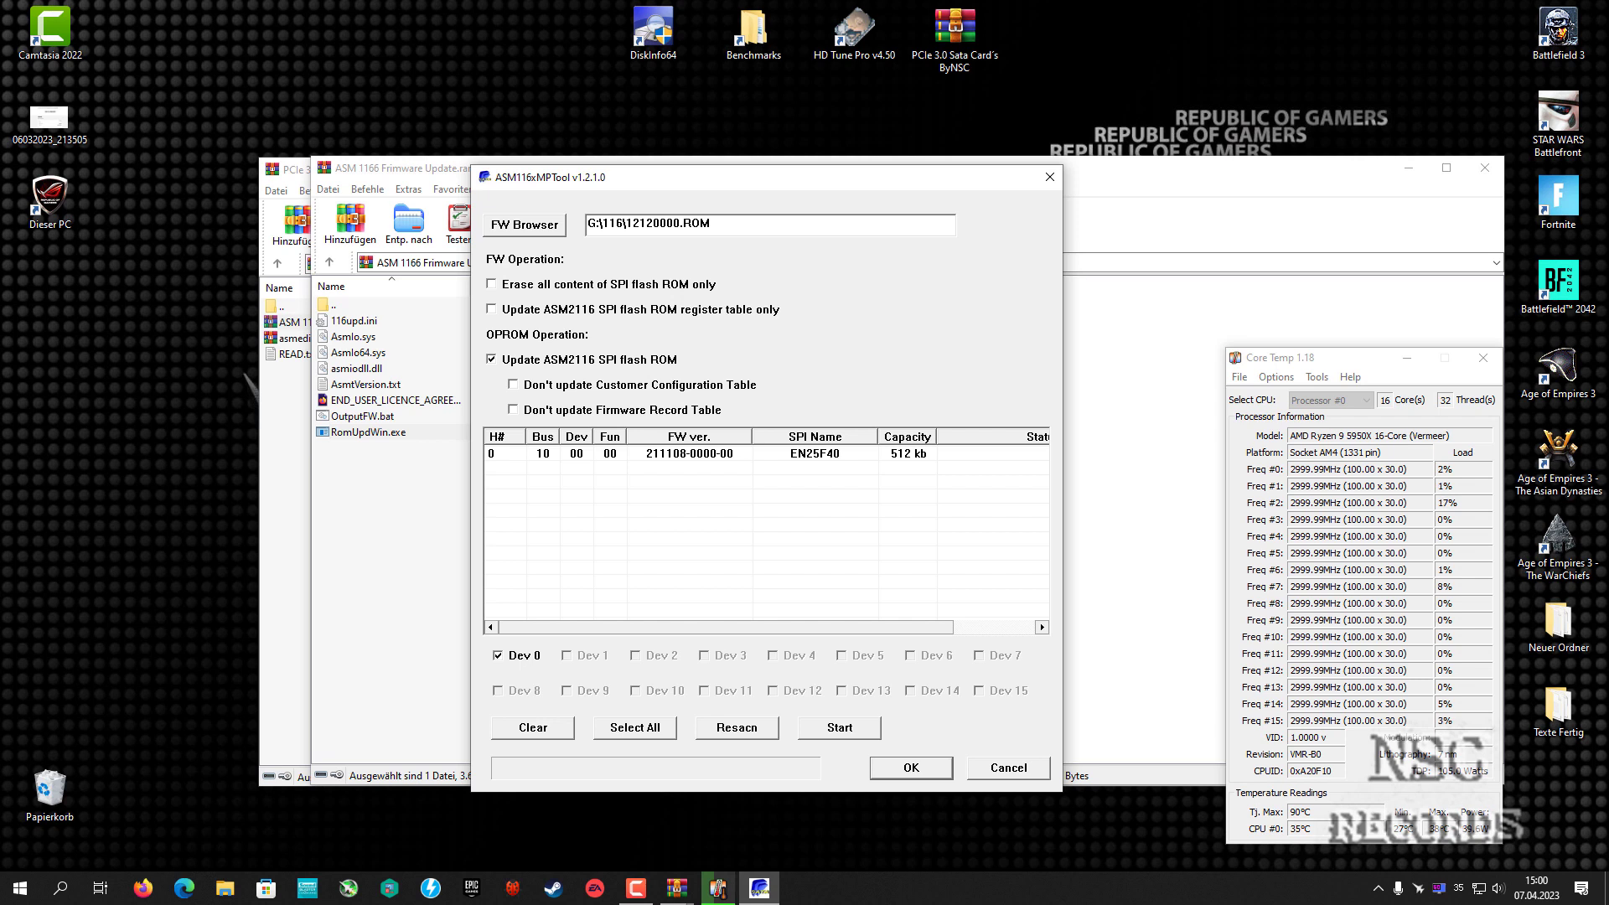
pyautogui.moveTo(1458, 887)
pyautogui.moveTo(766, 177); pyautogui.dragTo(772, 156)
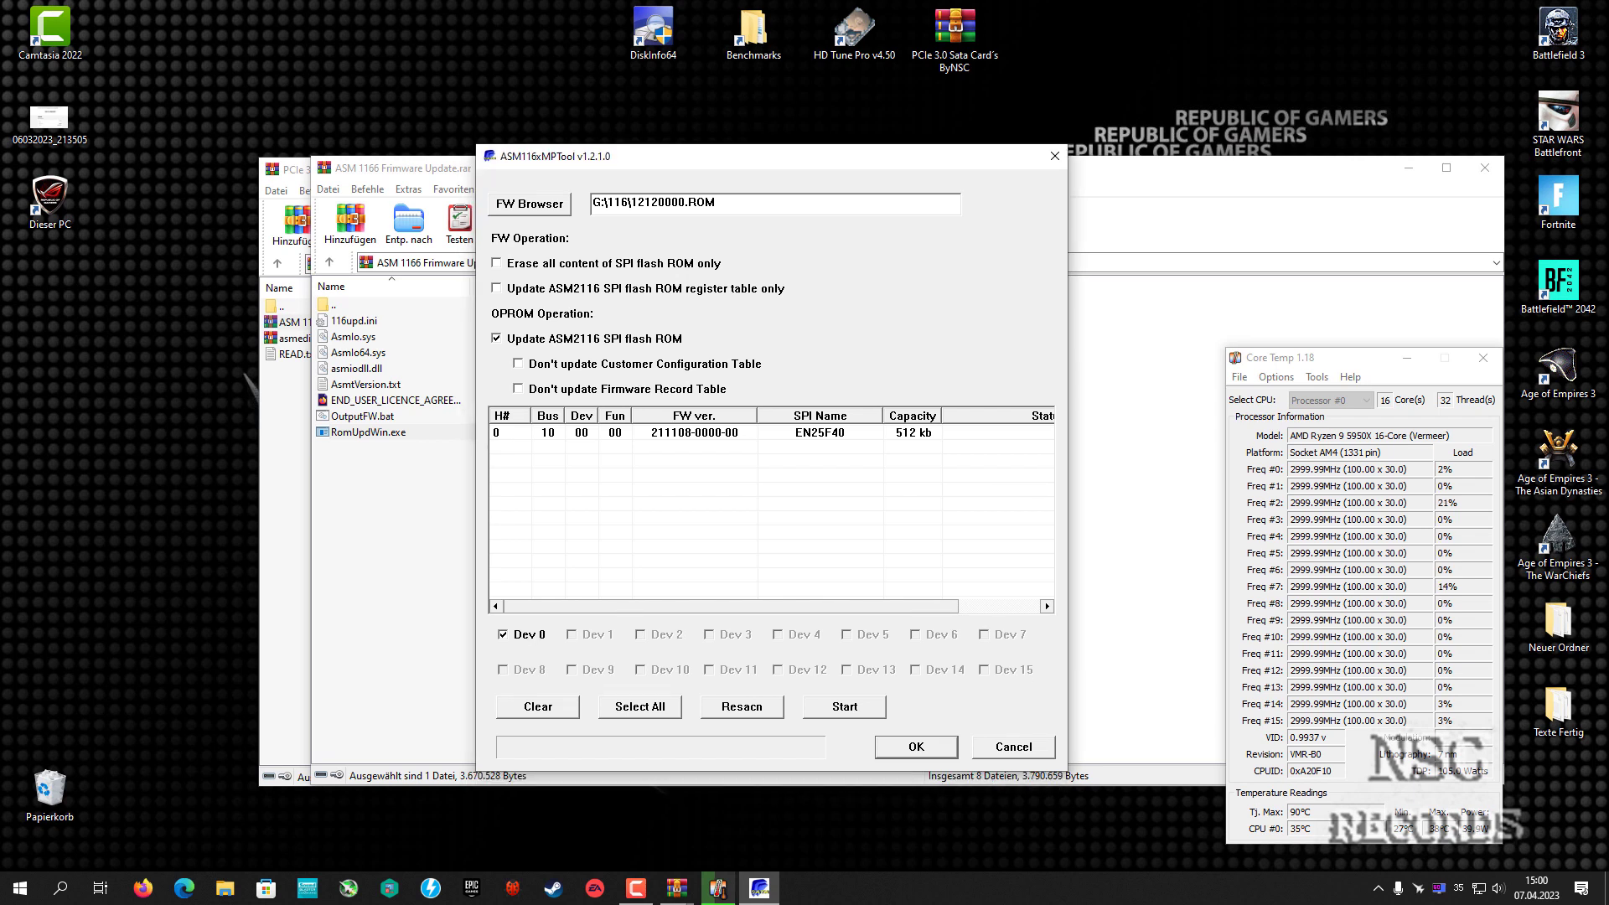
pyautogui.moveTo(1324, 358); pyautogui.dragTo(1313, 350)
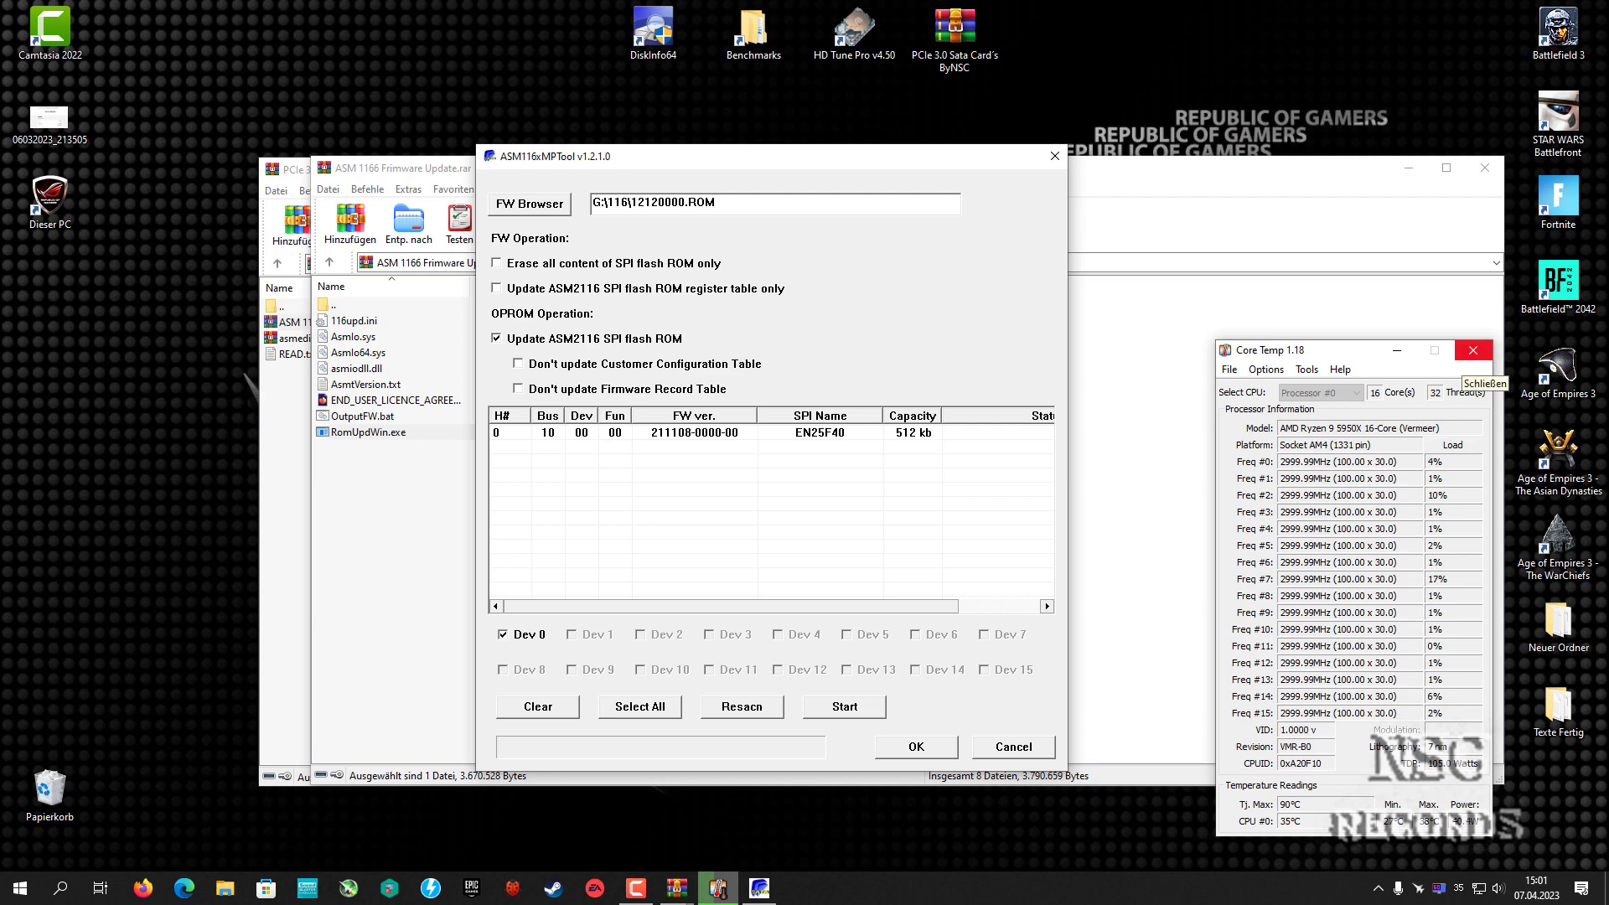
pyautogui.click(1473, 350)
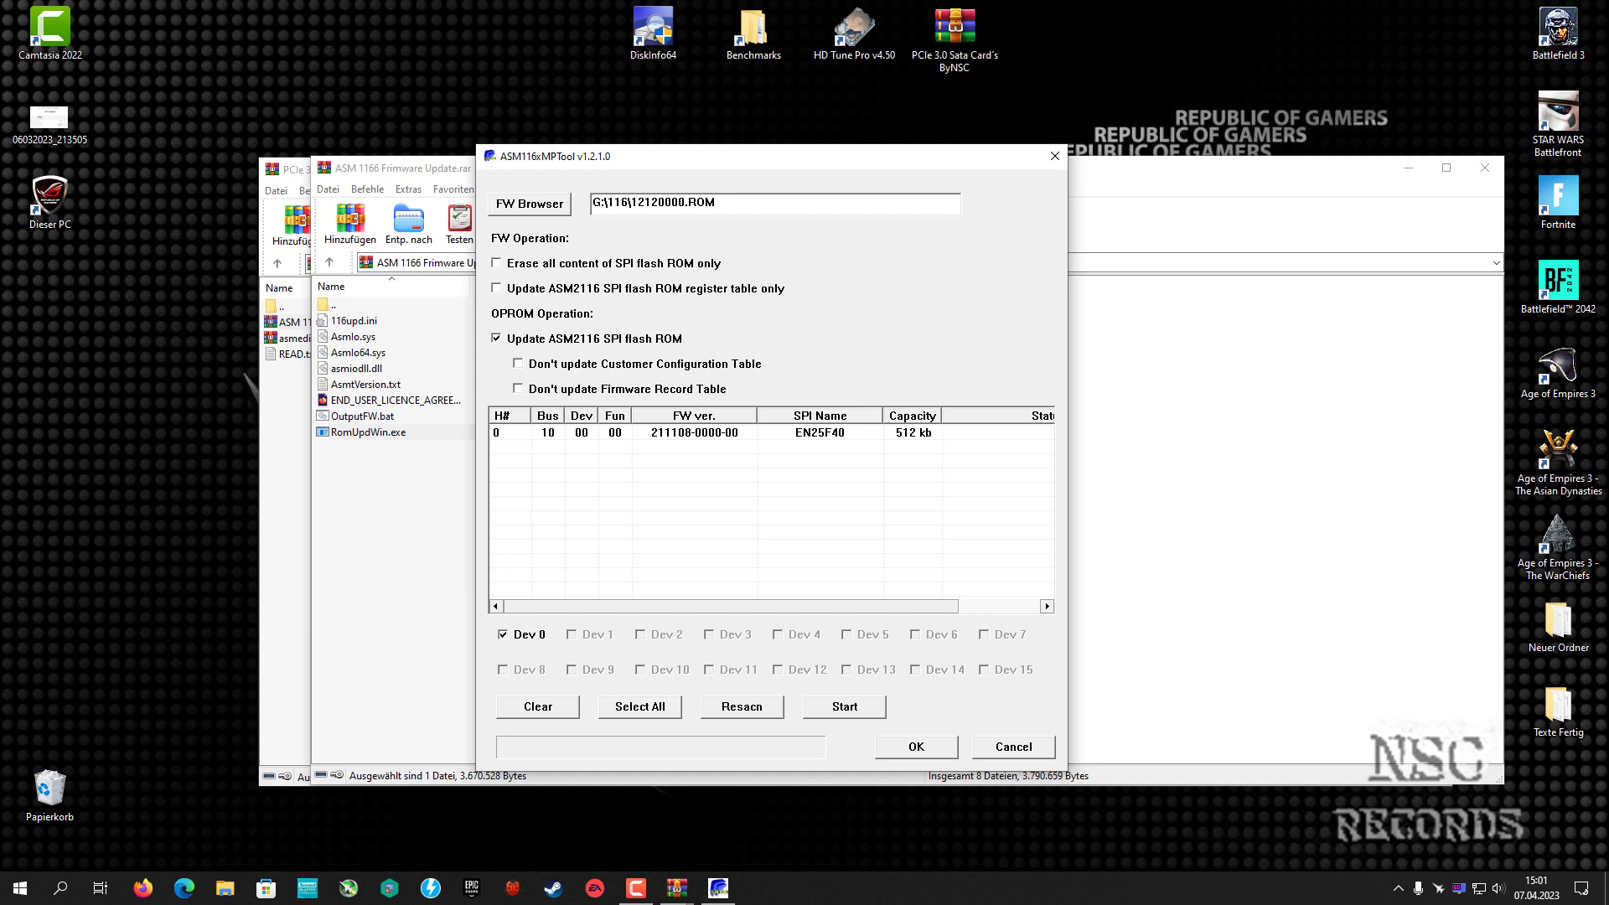
# Arrange the ASM116xMPTool and ASM 1166 Frimware Update.rar windows beside each other for viewing, and close both without starting the update
pyautogui.moveTo(755, 156); pyautogui.dragTo(893, 138)
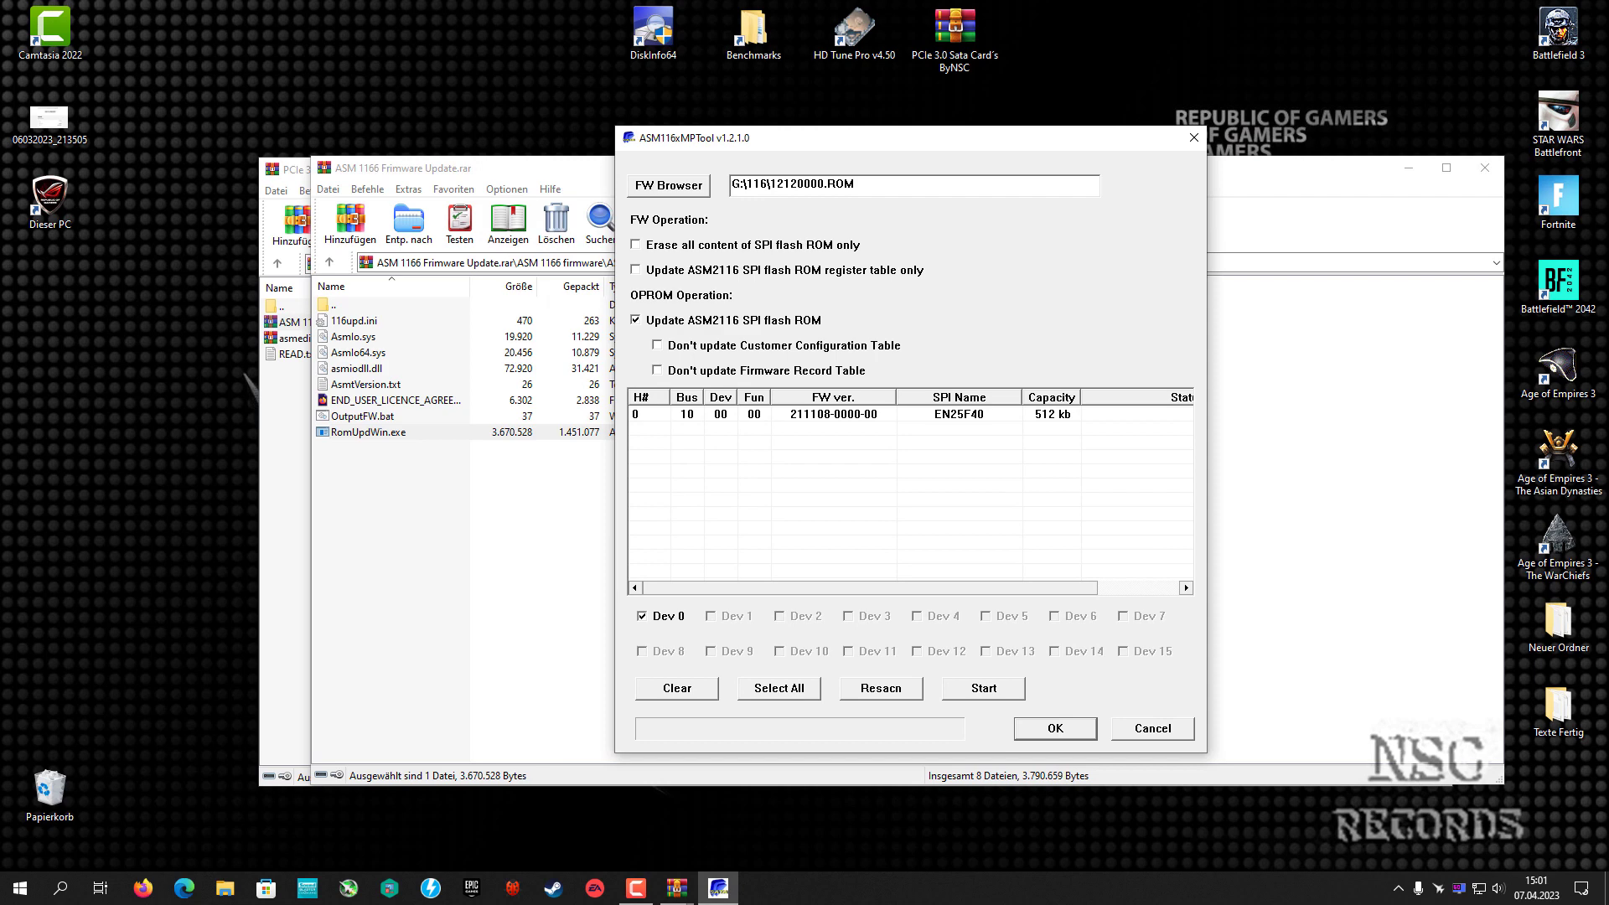
pyautogui.click(537, 336)
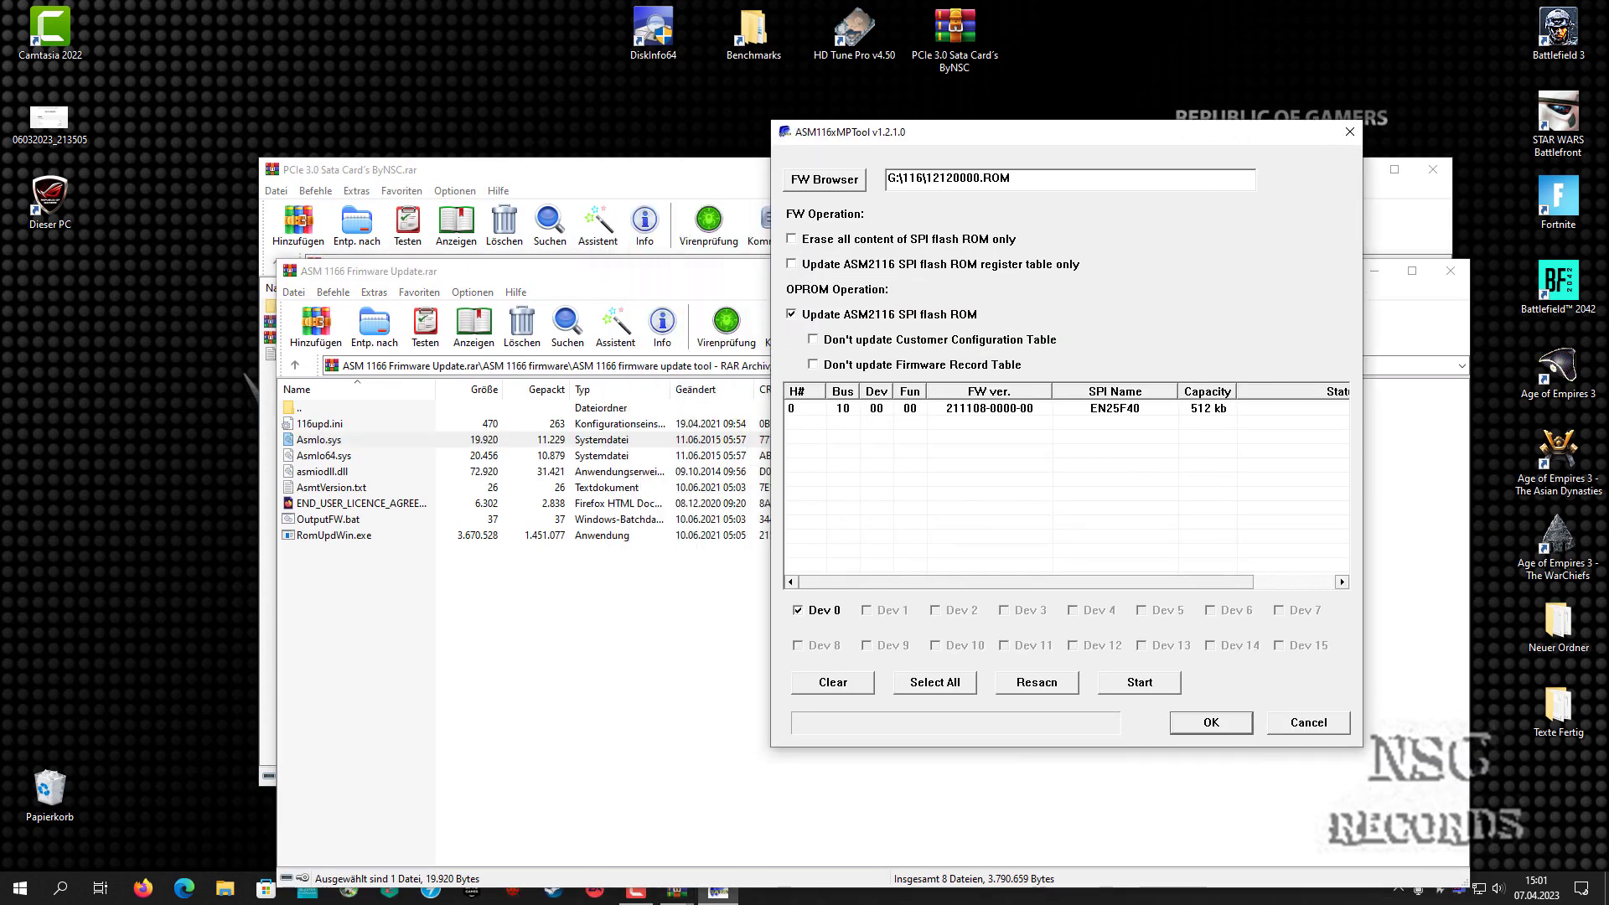
pyautogui.moveTo(1006, 132); pyautogui.dragTo(1187, 78)
pyautogui.moveTo(838, 270); pyautogui.dragTo(768, 245)
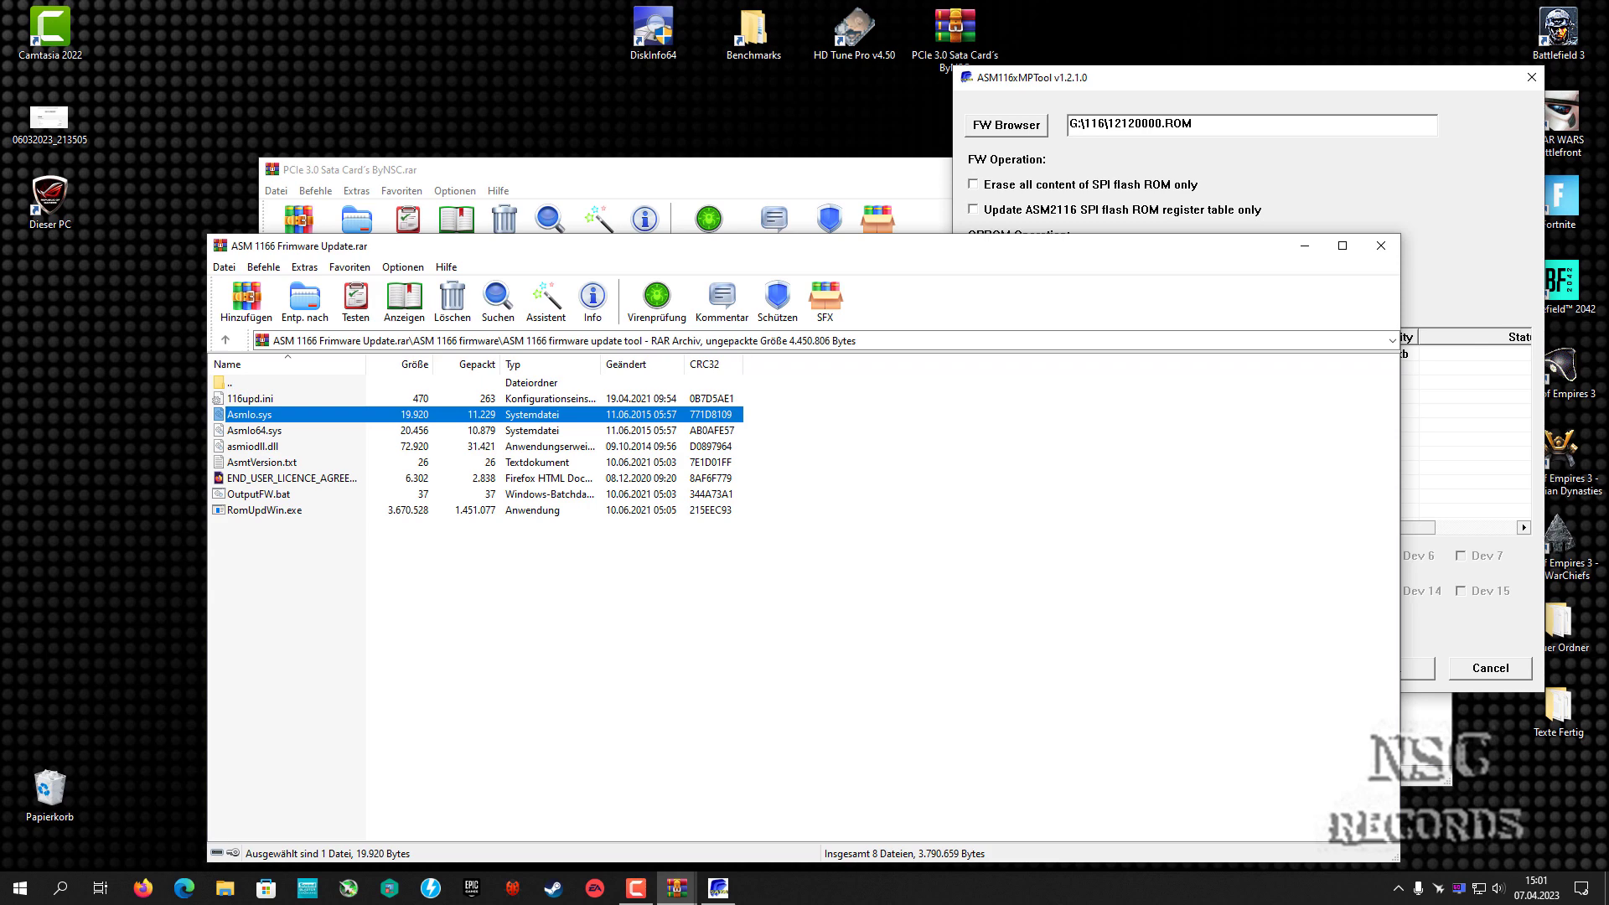
pyautogui.moveTo(621, 247); pyautogui.dragTo(257, 262)
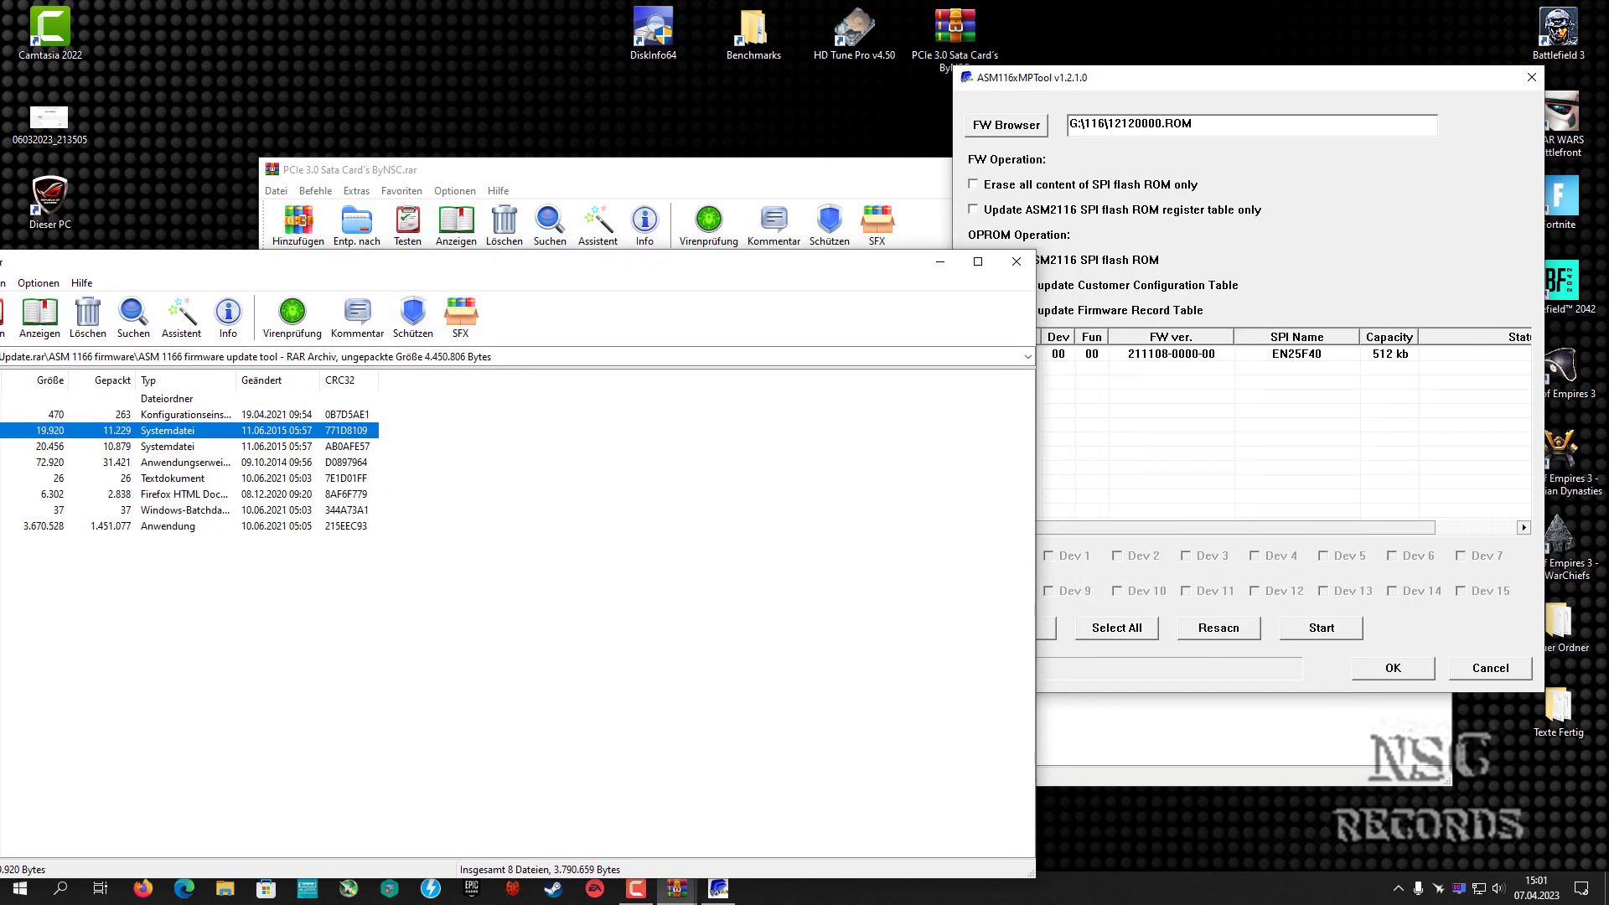
pyautogui.moveTo(1190, 78); pyautogui.dragTo(1183, 78)
pyautogui.moveTo(670, 263); pyautogui.dragTo(940, 197)
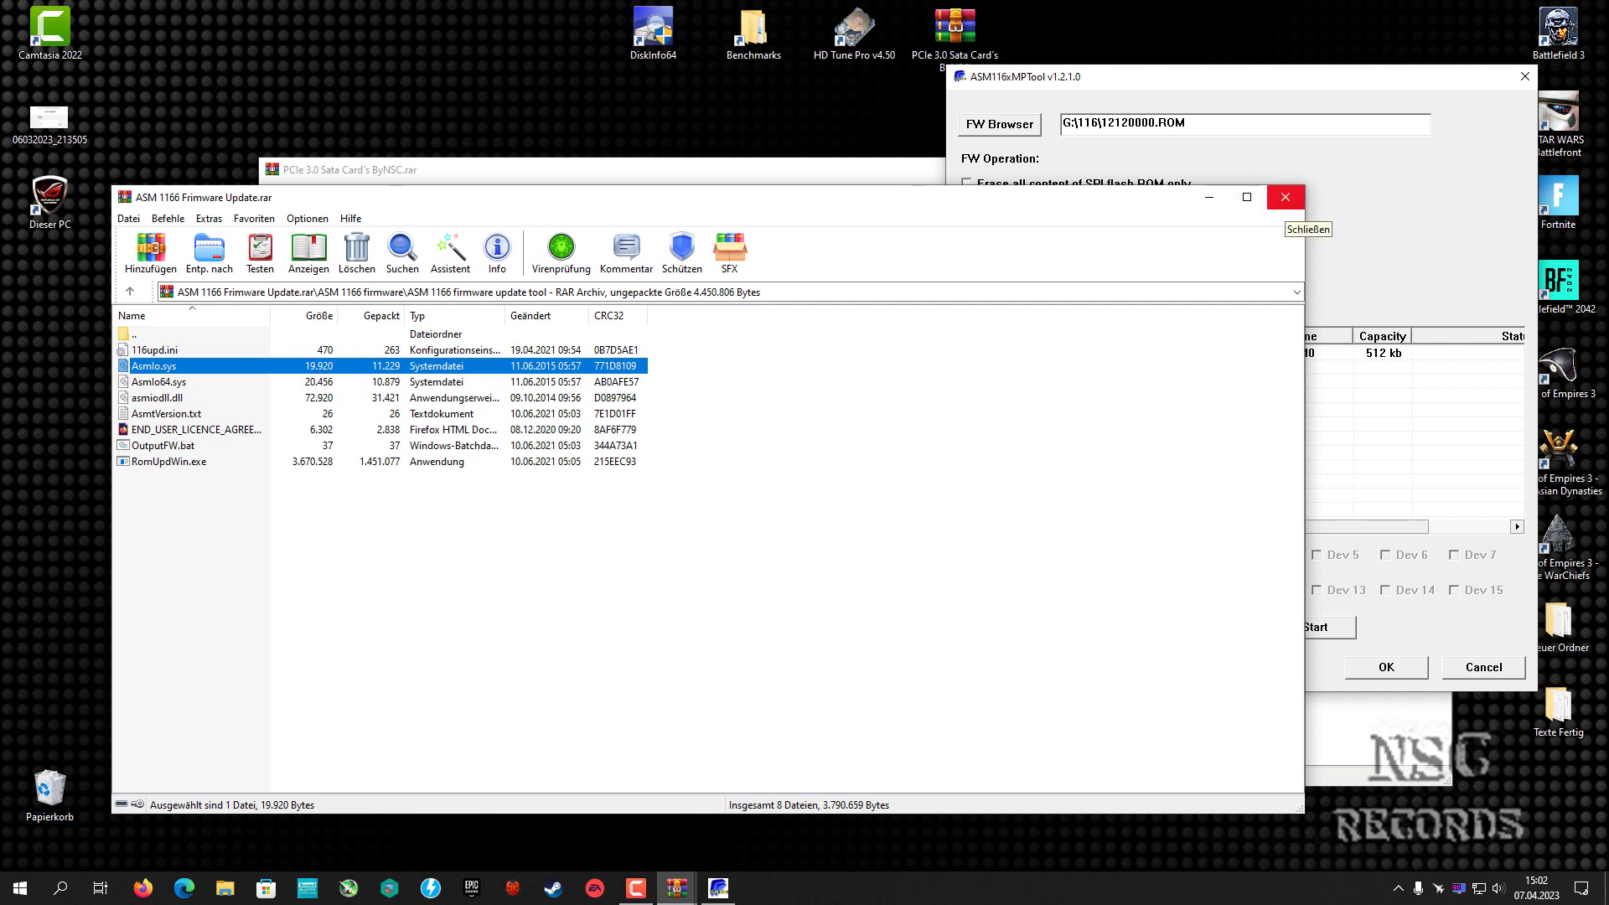
pyautogui.click(1284, 198)
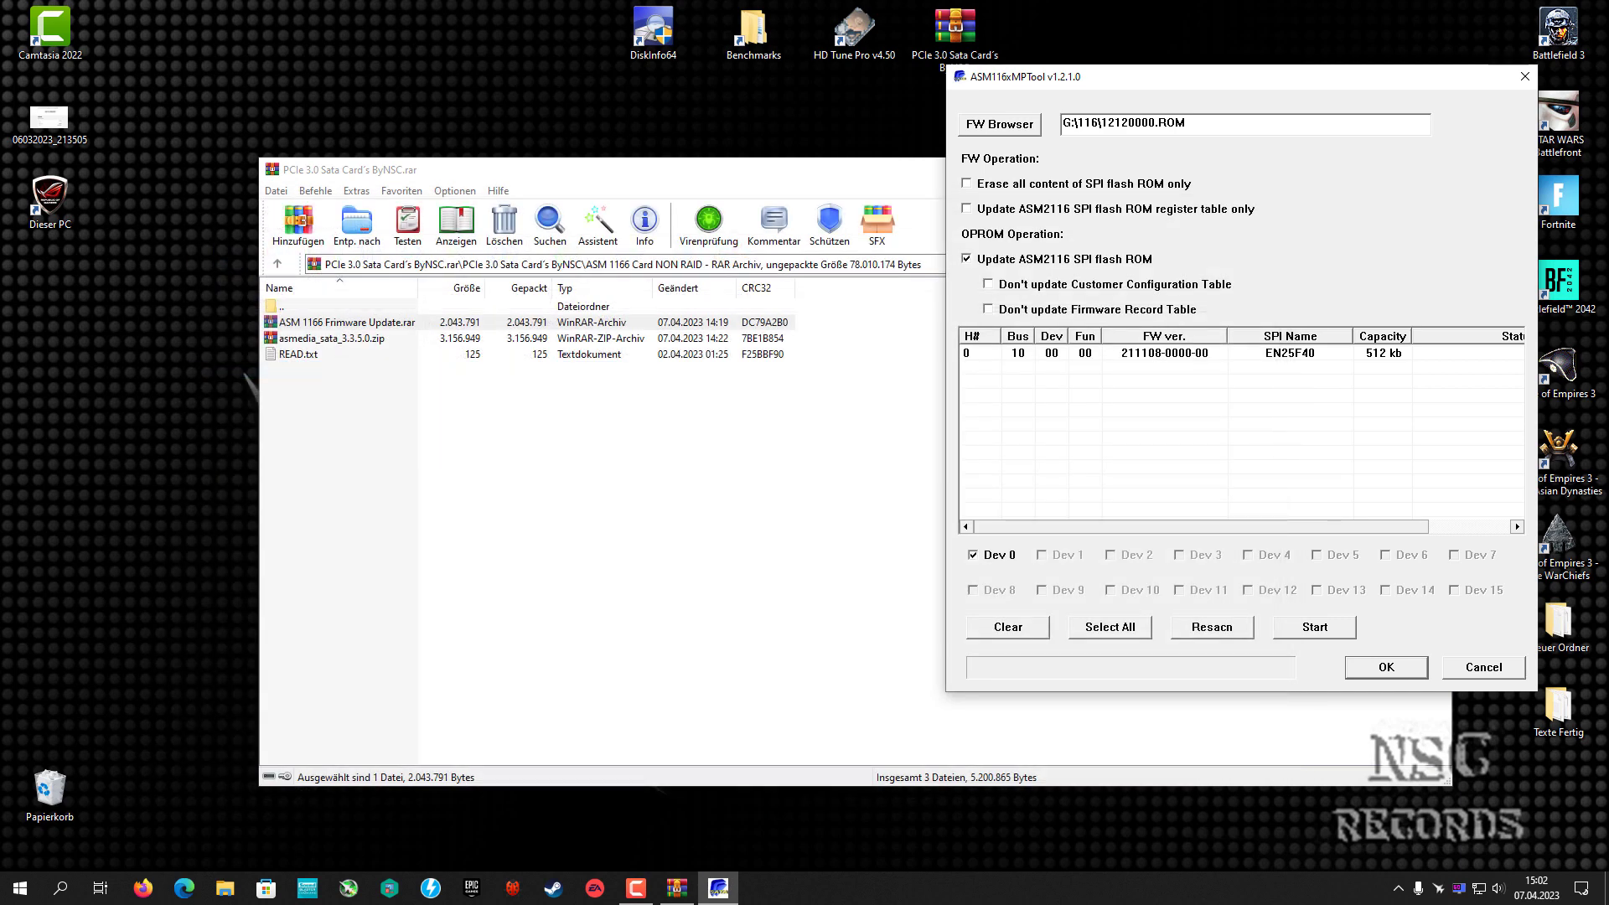
pyautogui.click(1525, 76)
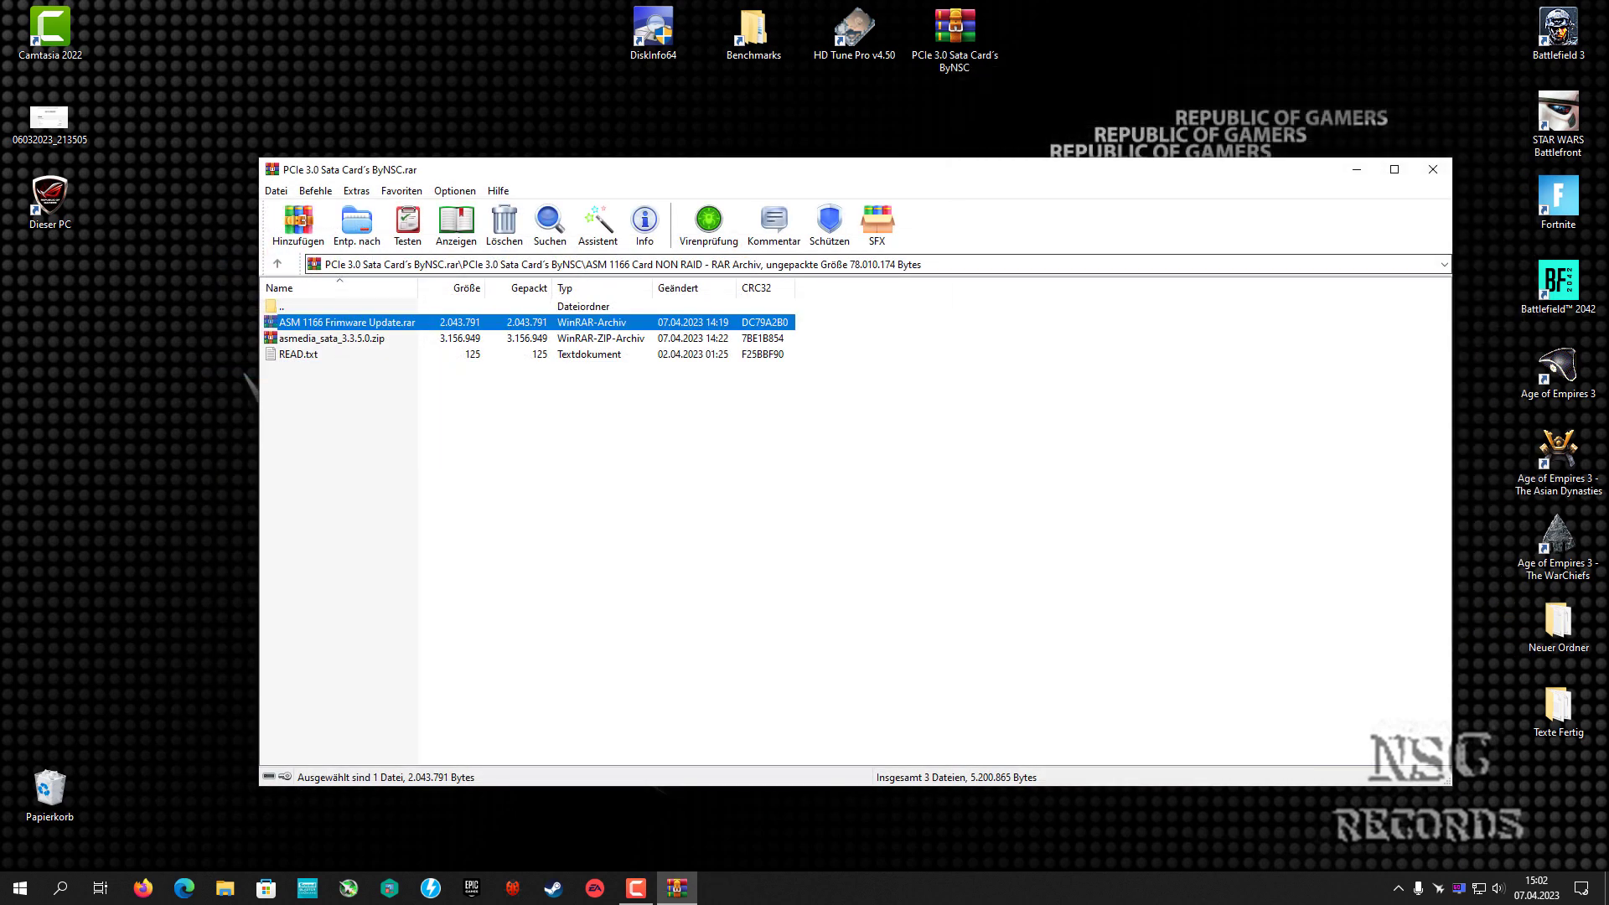
# Open asmedia_sata_3.3.5.0.zip in two windows from the ASM 1166 Card NON RAID folder, and move them apart
pyautogui.doubleClick(332, 338)
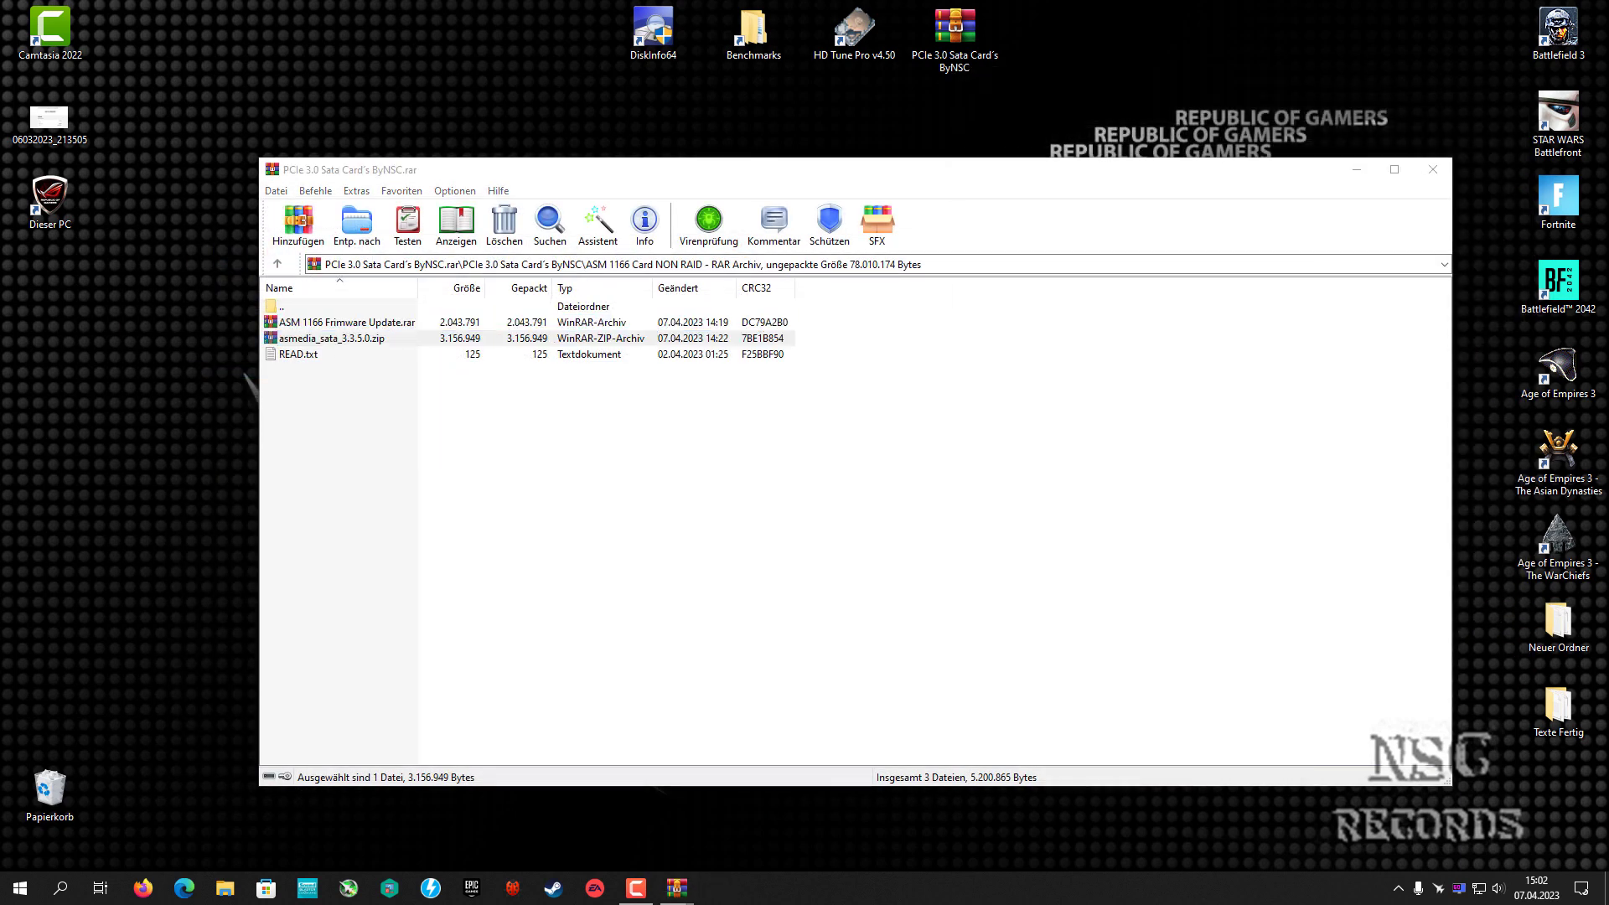
pyautogui.moveTo(469, 198); pyautogui.dragTo(861, 307)
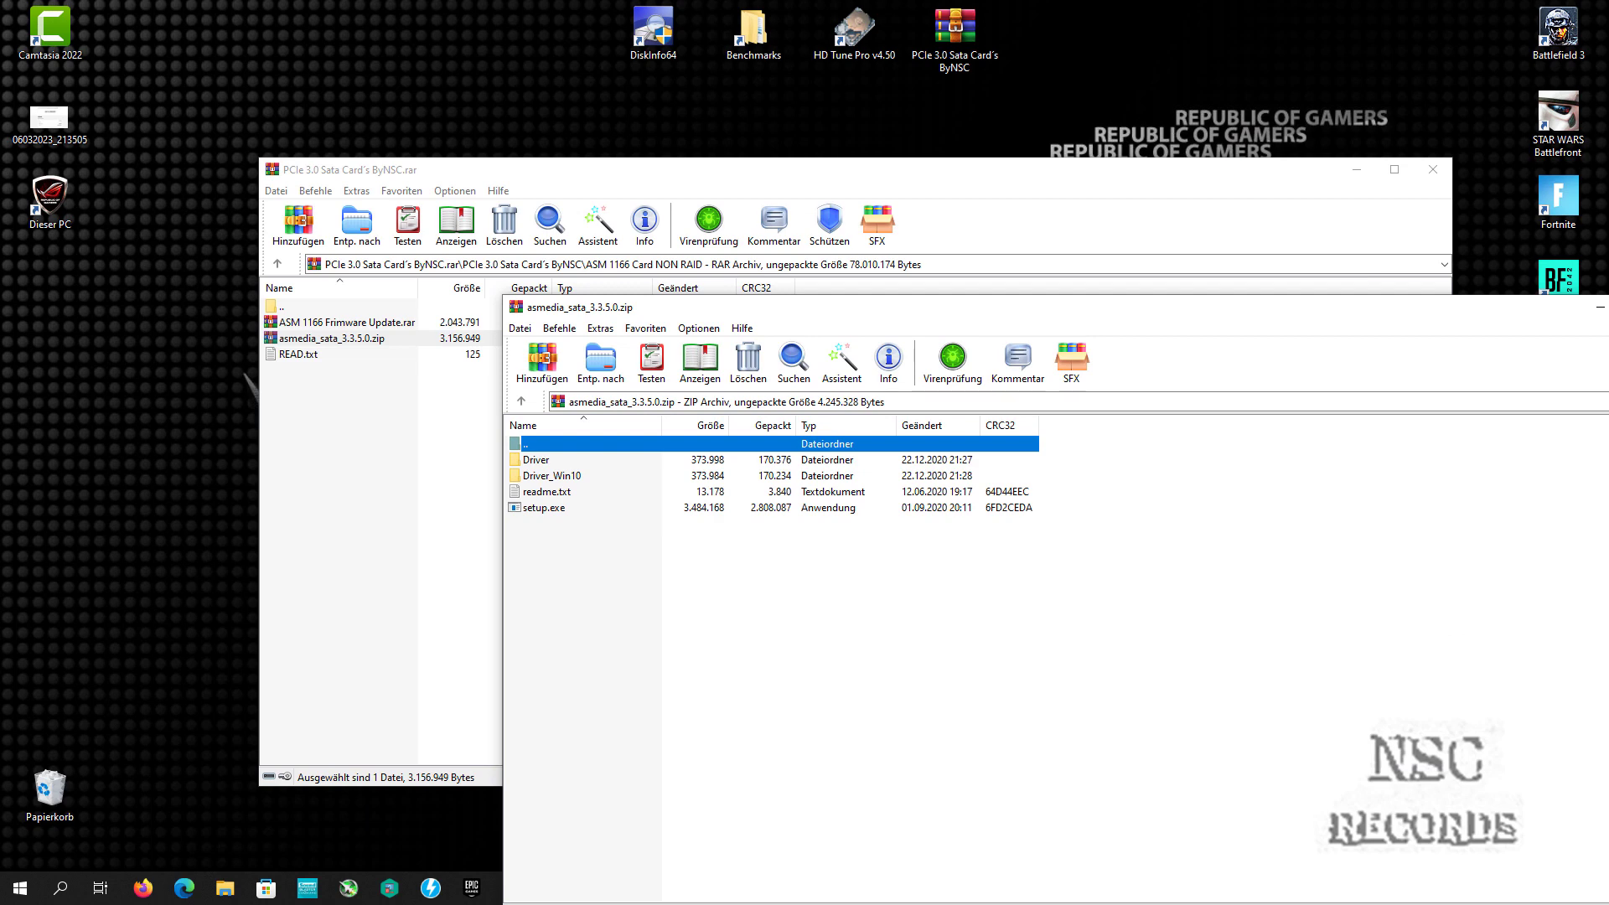
pyautogui.doubleClick(331, 339)
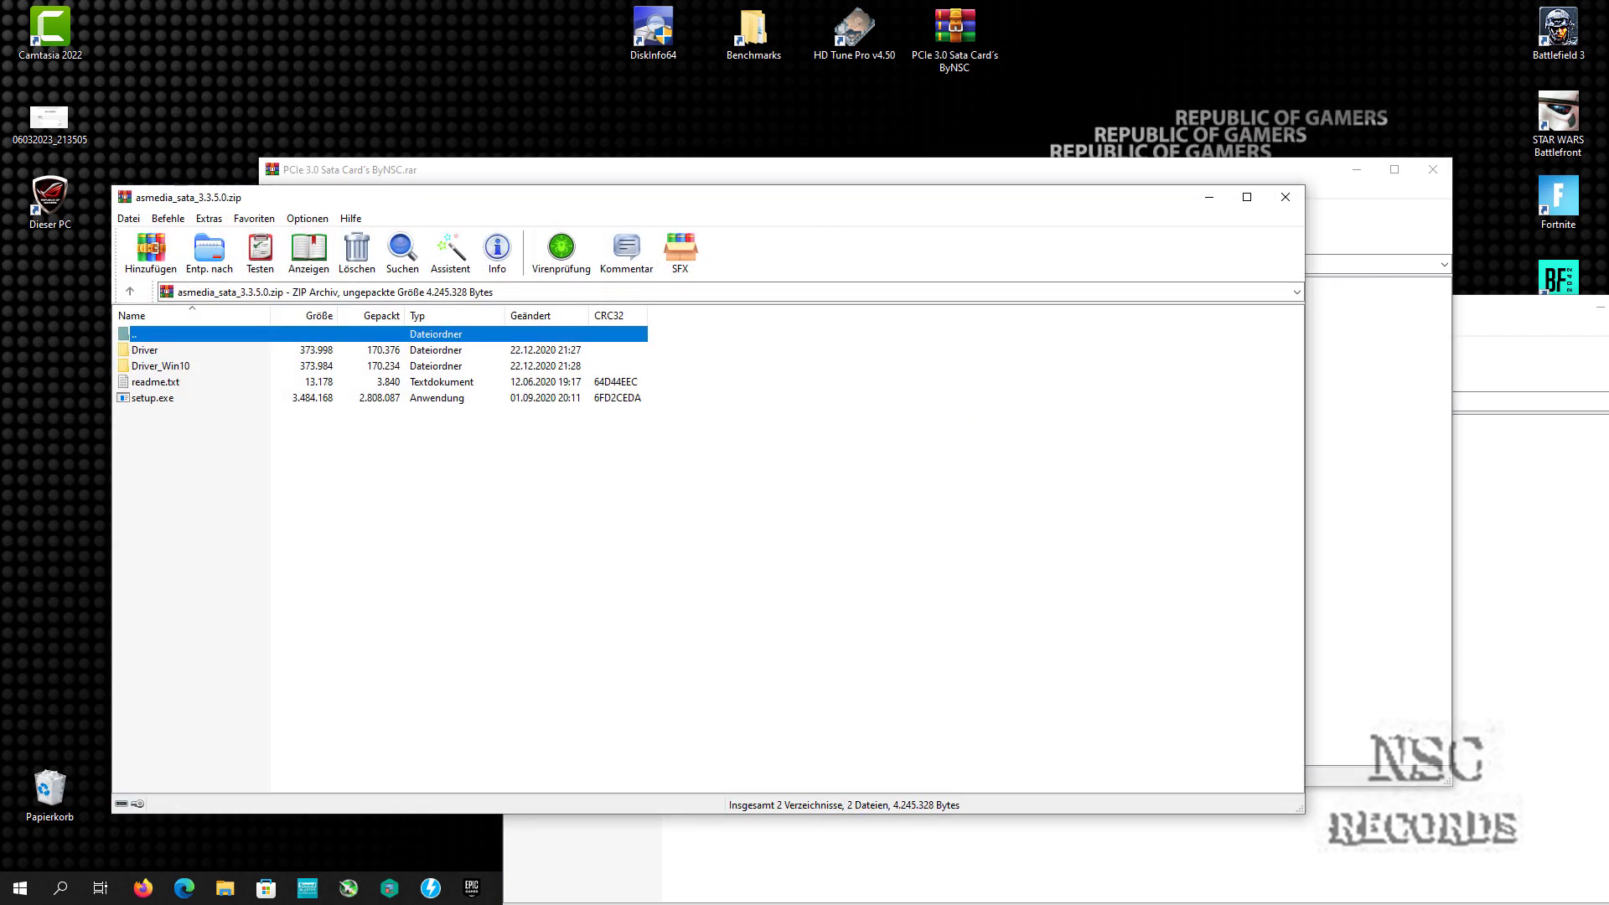
pyautogui.moveTo(495, 198); pyautogui.dragTo(676, 162)
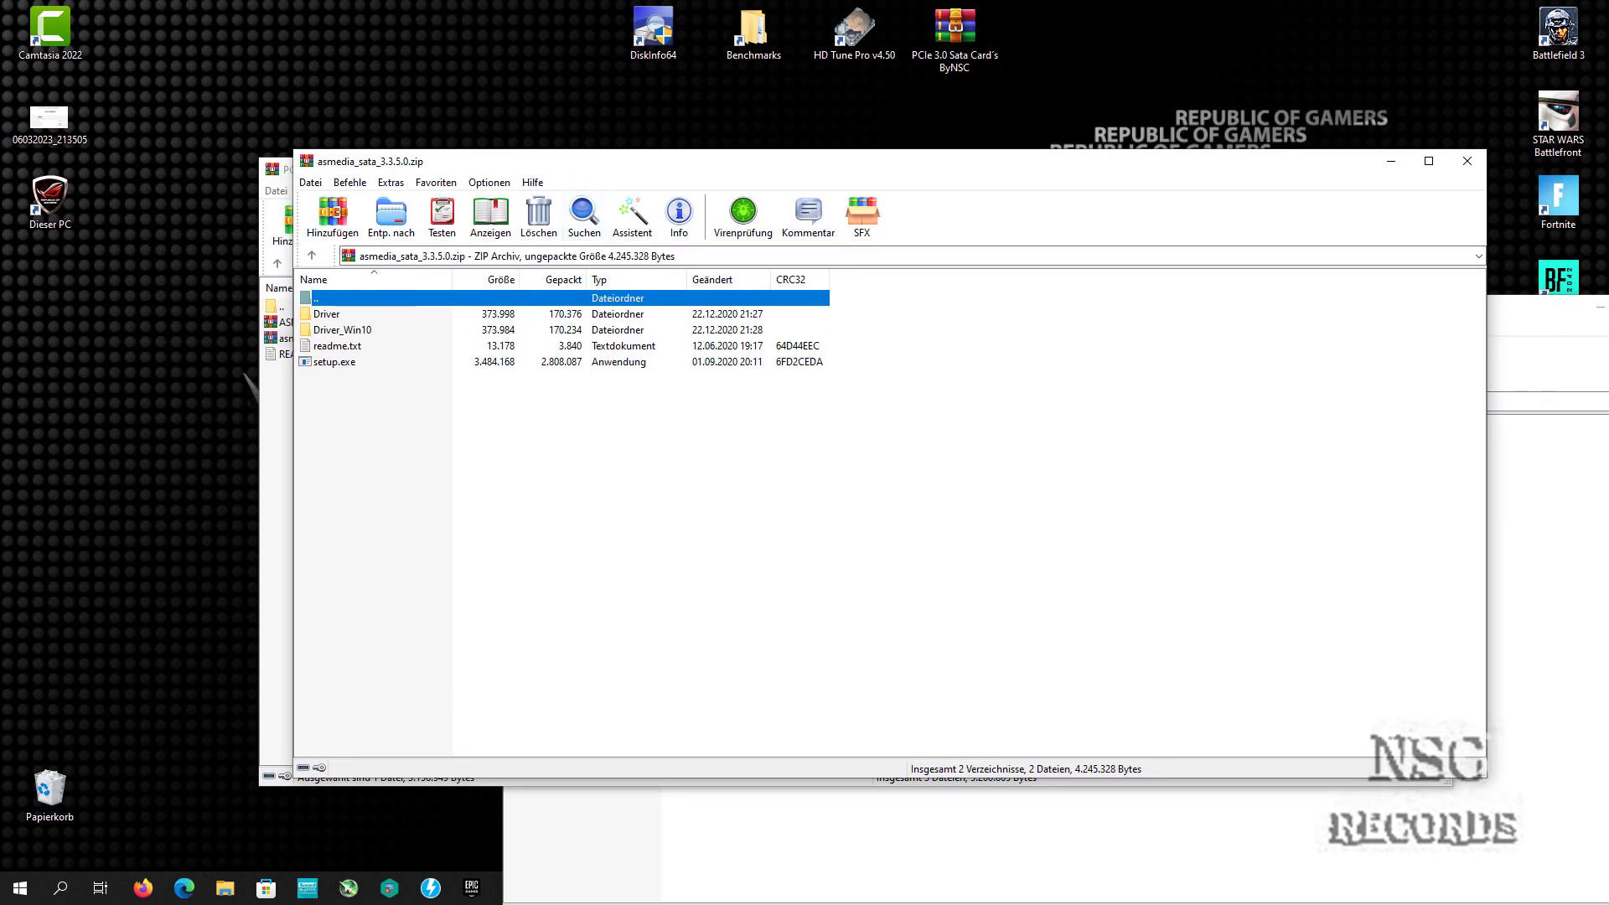
# Open readme.txt from the driver archive, read it from the controller note through the installation sections, and close it
pyautogui.doubleClick(337, 347)
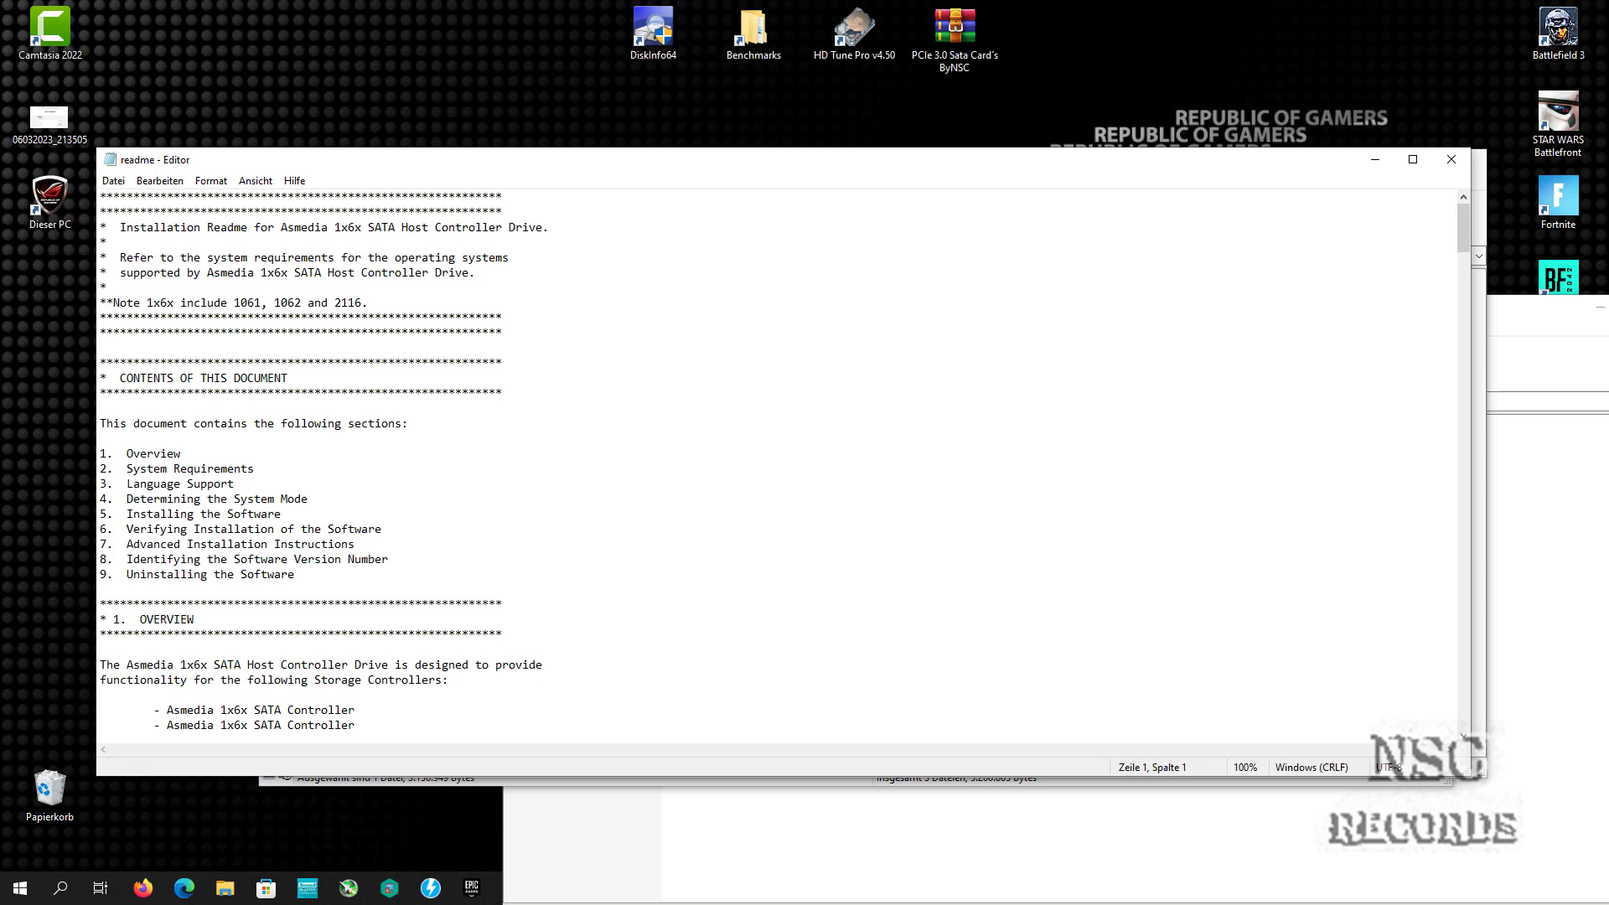
pyautogui.moveTo(147, 302); pyautogui.dragTo(174, 303)
pyautogui.click(369, 303)
pyautogui.scroll(-5, 785, 466)
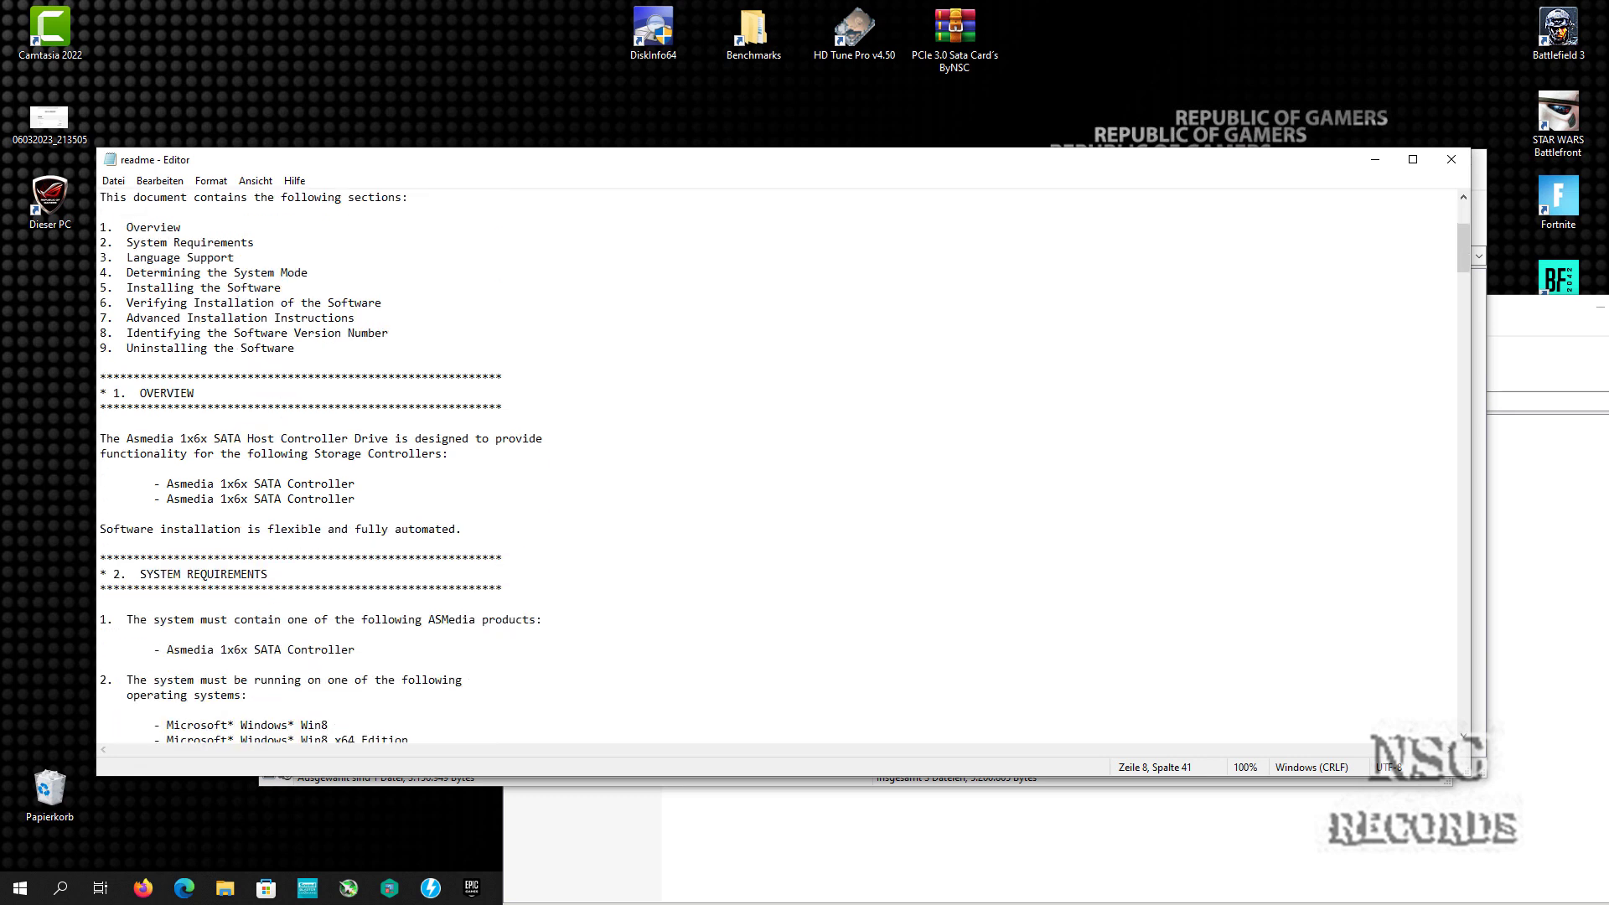
pyautogui.scroll(-11, 784, 466)
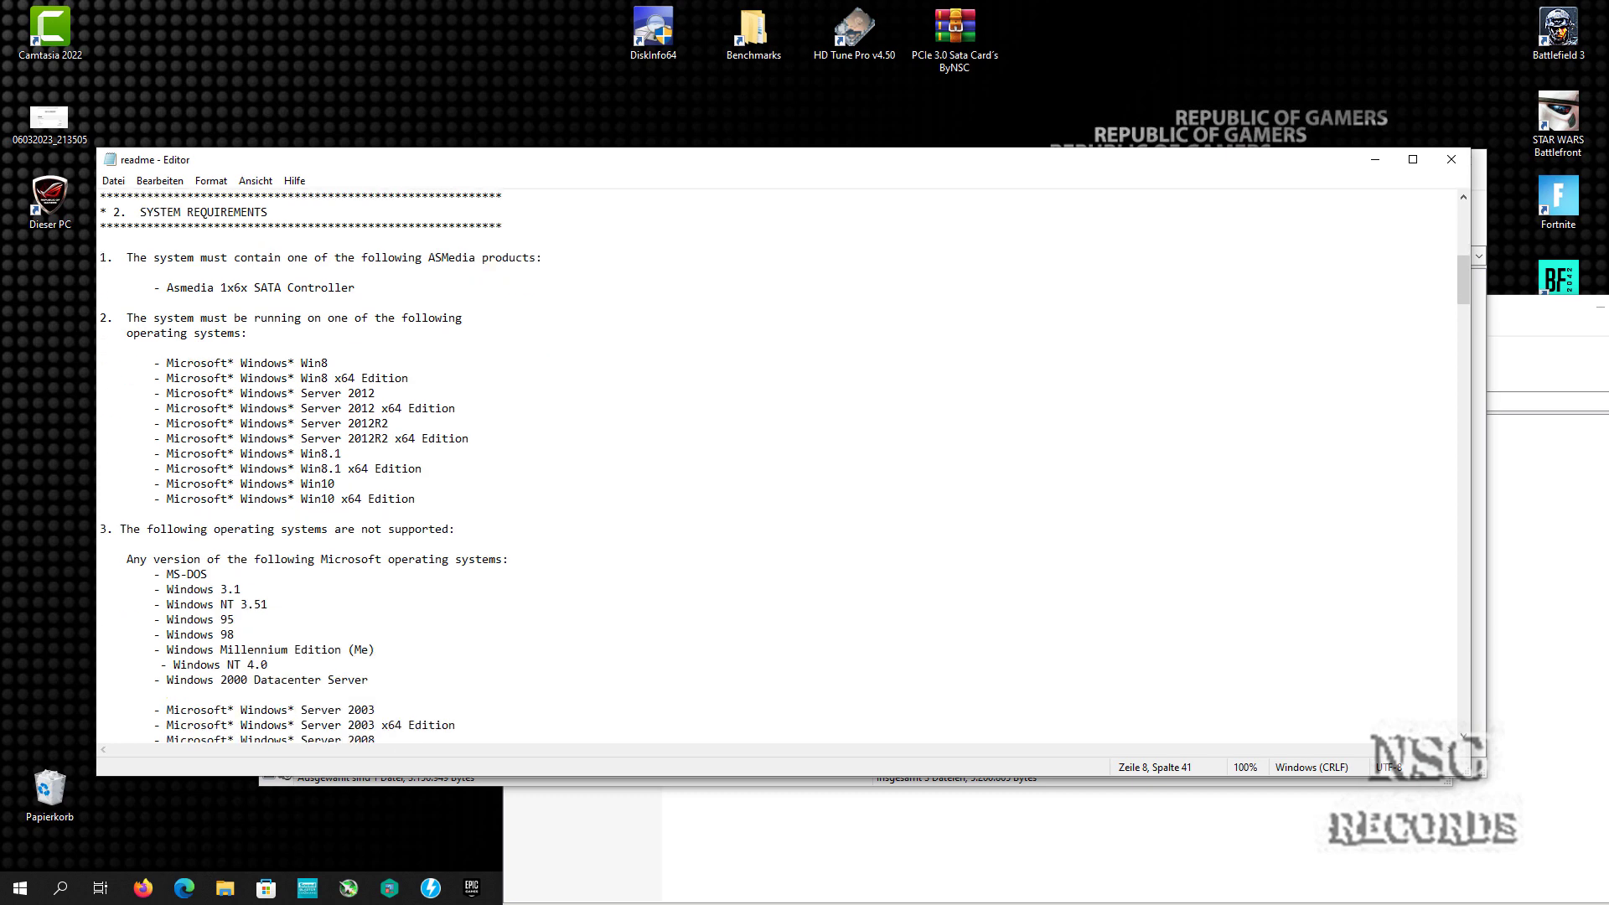
pyautogui.scroll(-15, 784, 466)
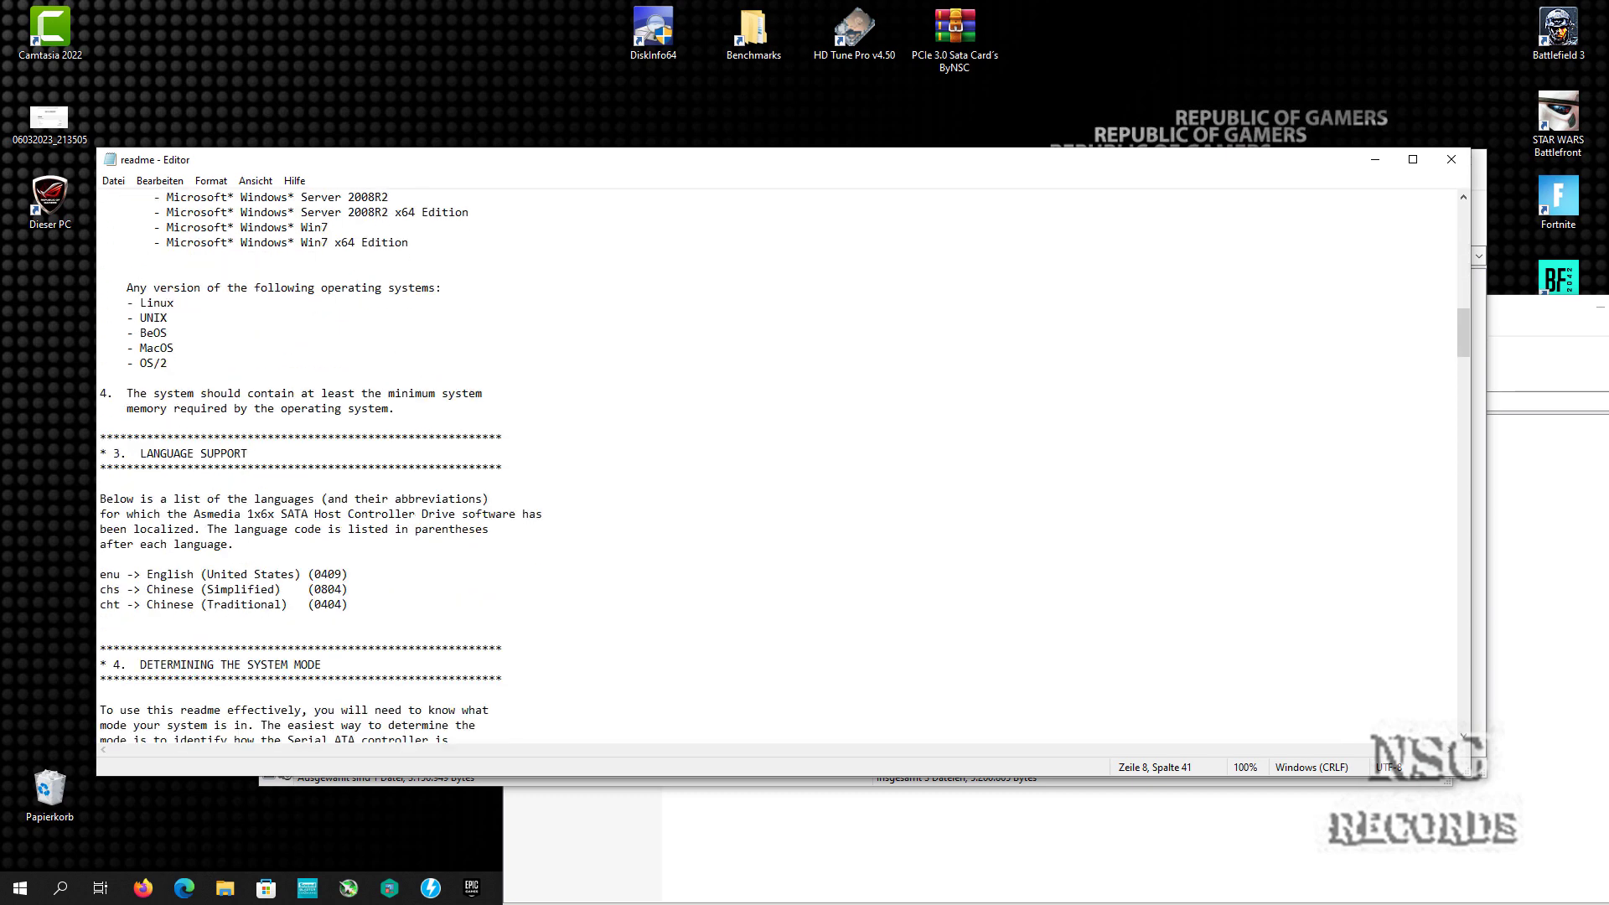
pyautogui.scroll(-9, 784, 466)
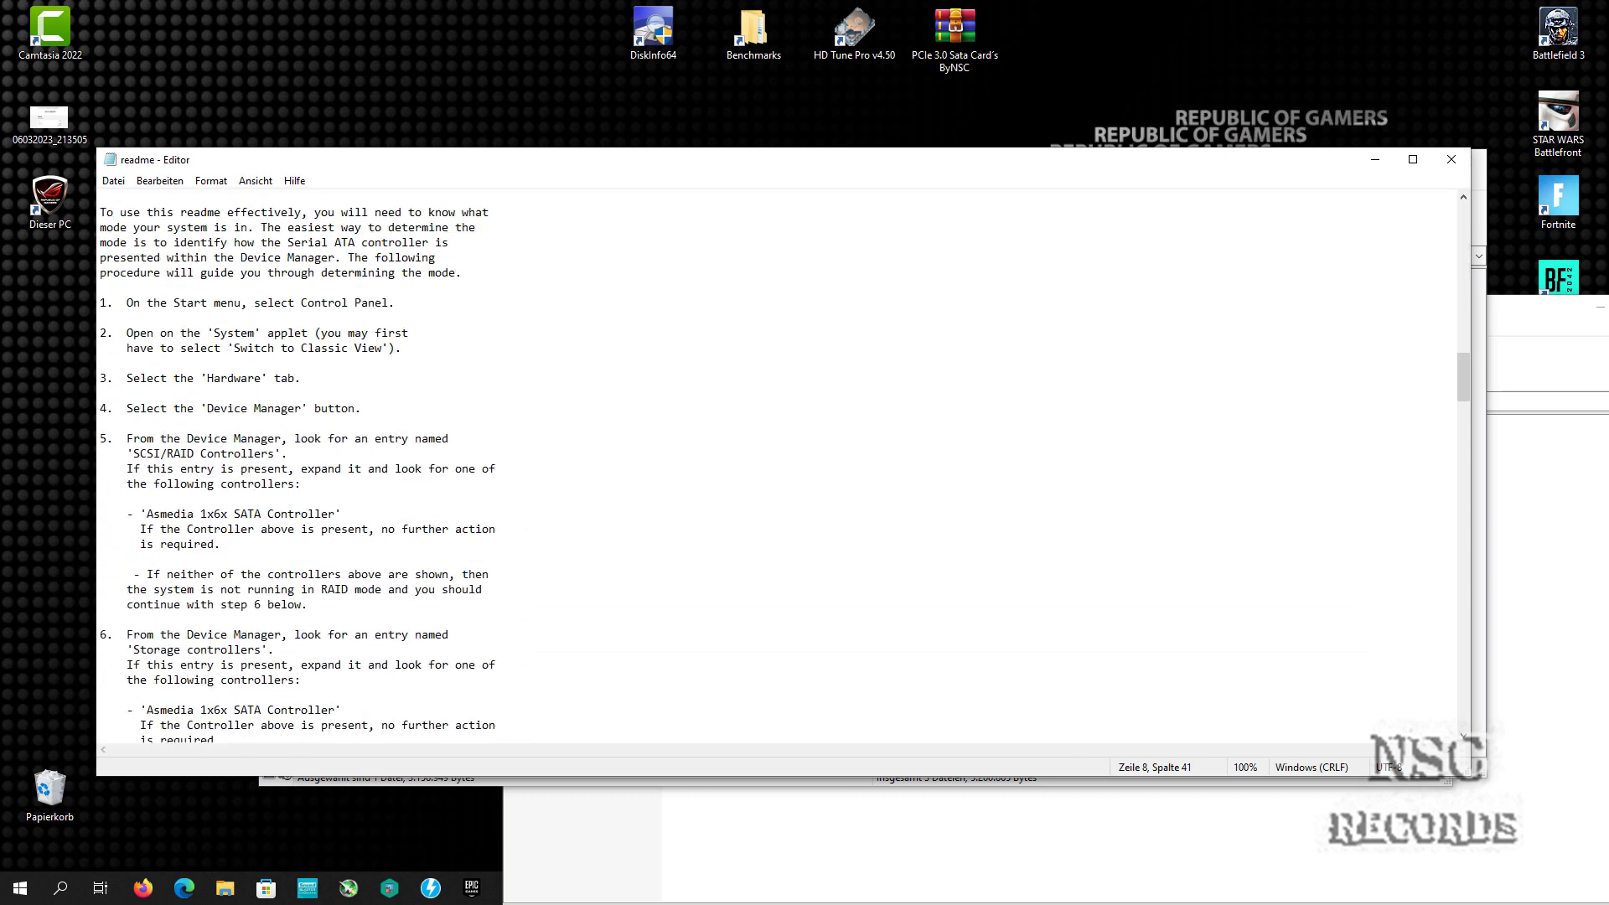
pyautogui.scroll(-17, 784, 465)
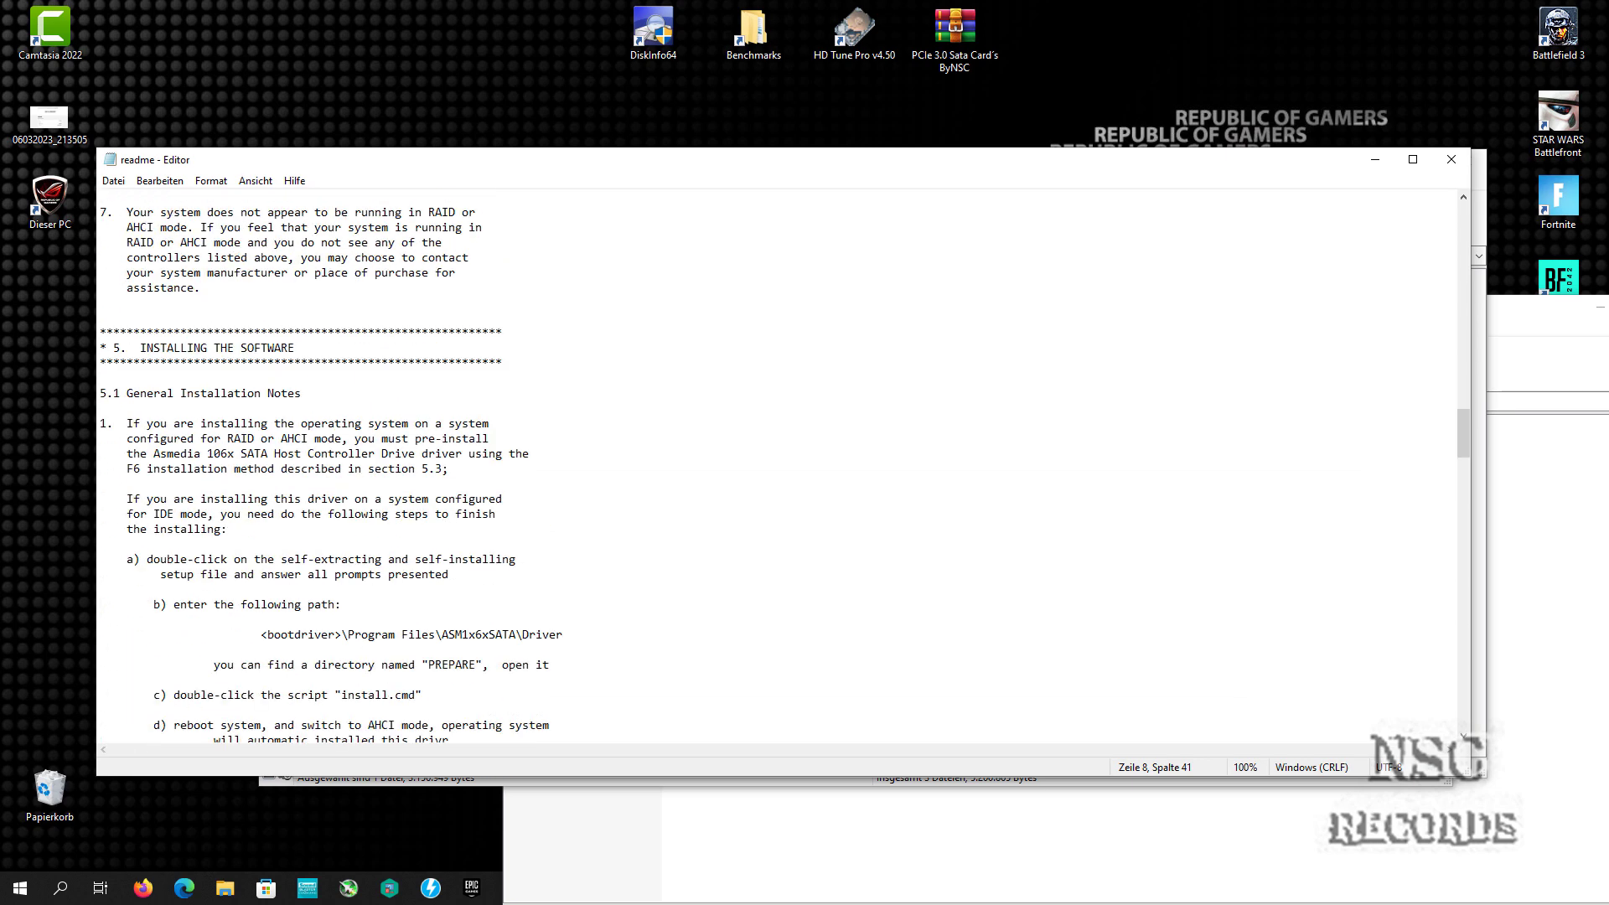
pyautogui.scroll(-11, 785, 466)
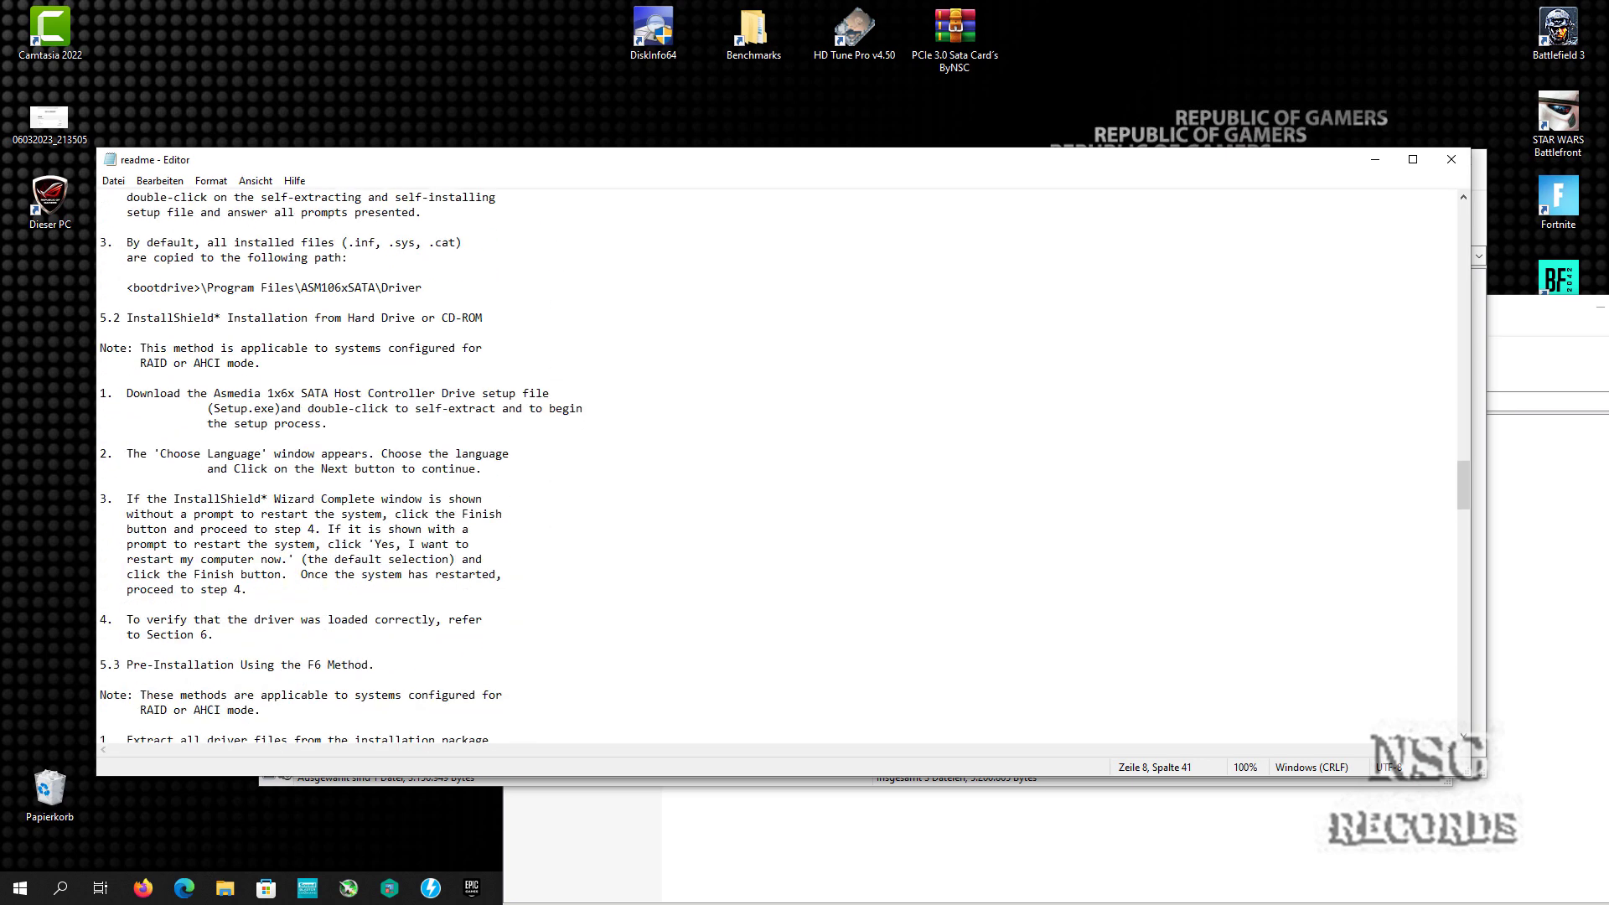
pyautogui.click(1452, 160)
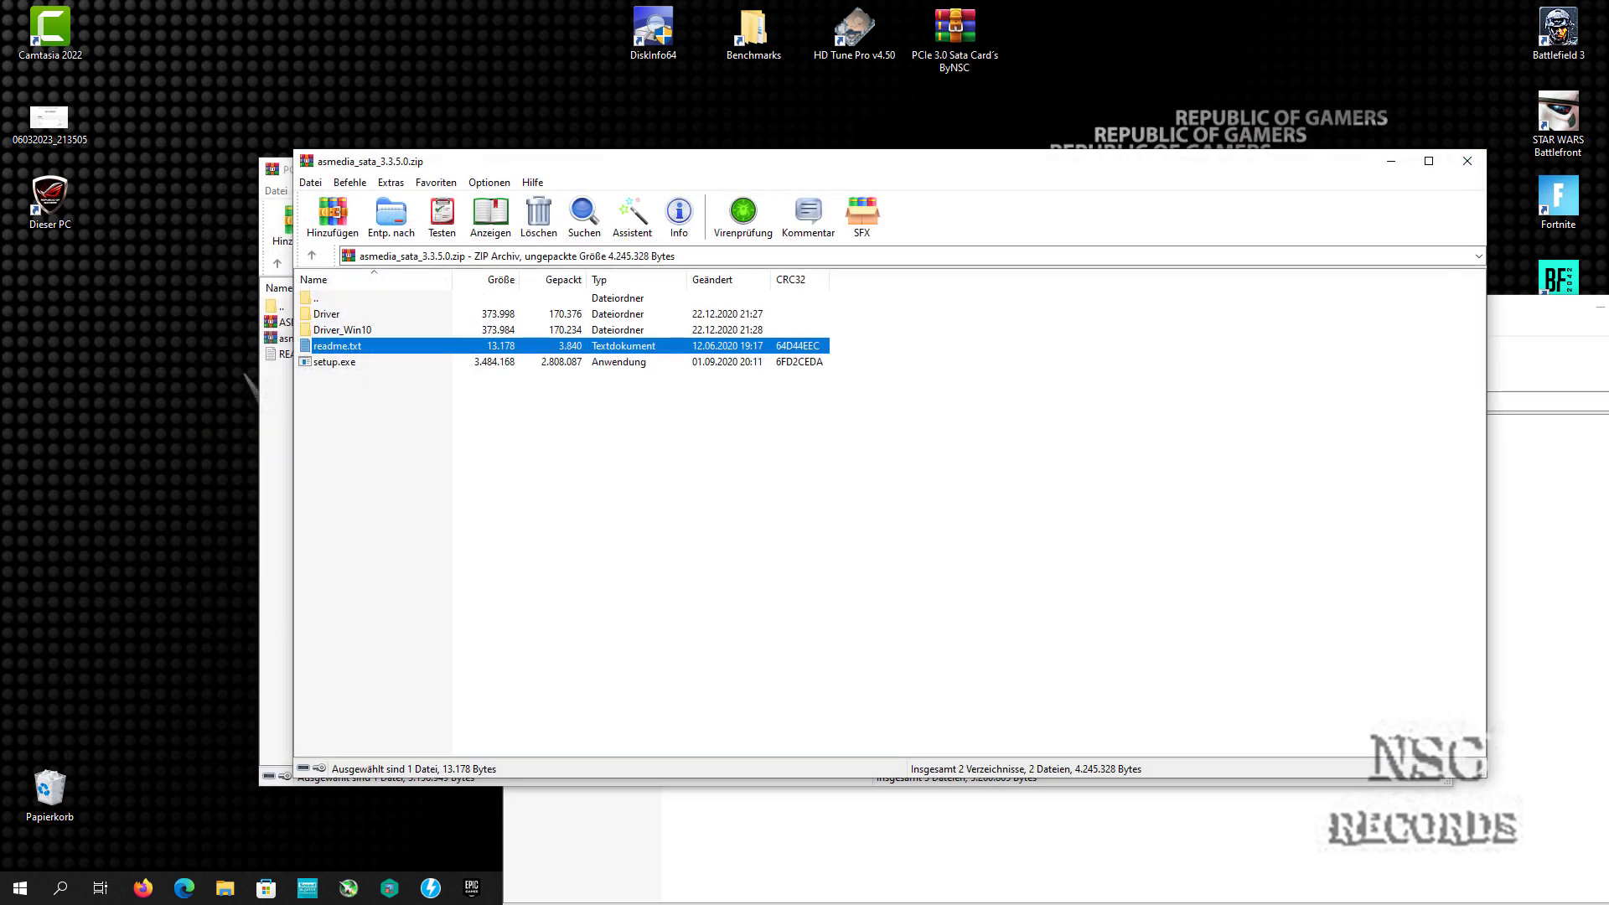
# Close the duplicate driver archive window and the PCIe 3.0 Sata Card's ByNSC archive, and reposition the remaining asmedia_sata_3.3.5.0.zip window
pyautogui.click(1467, 161)
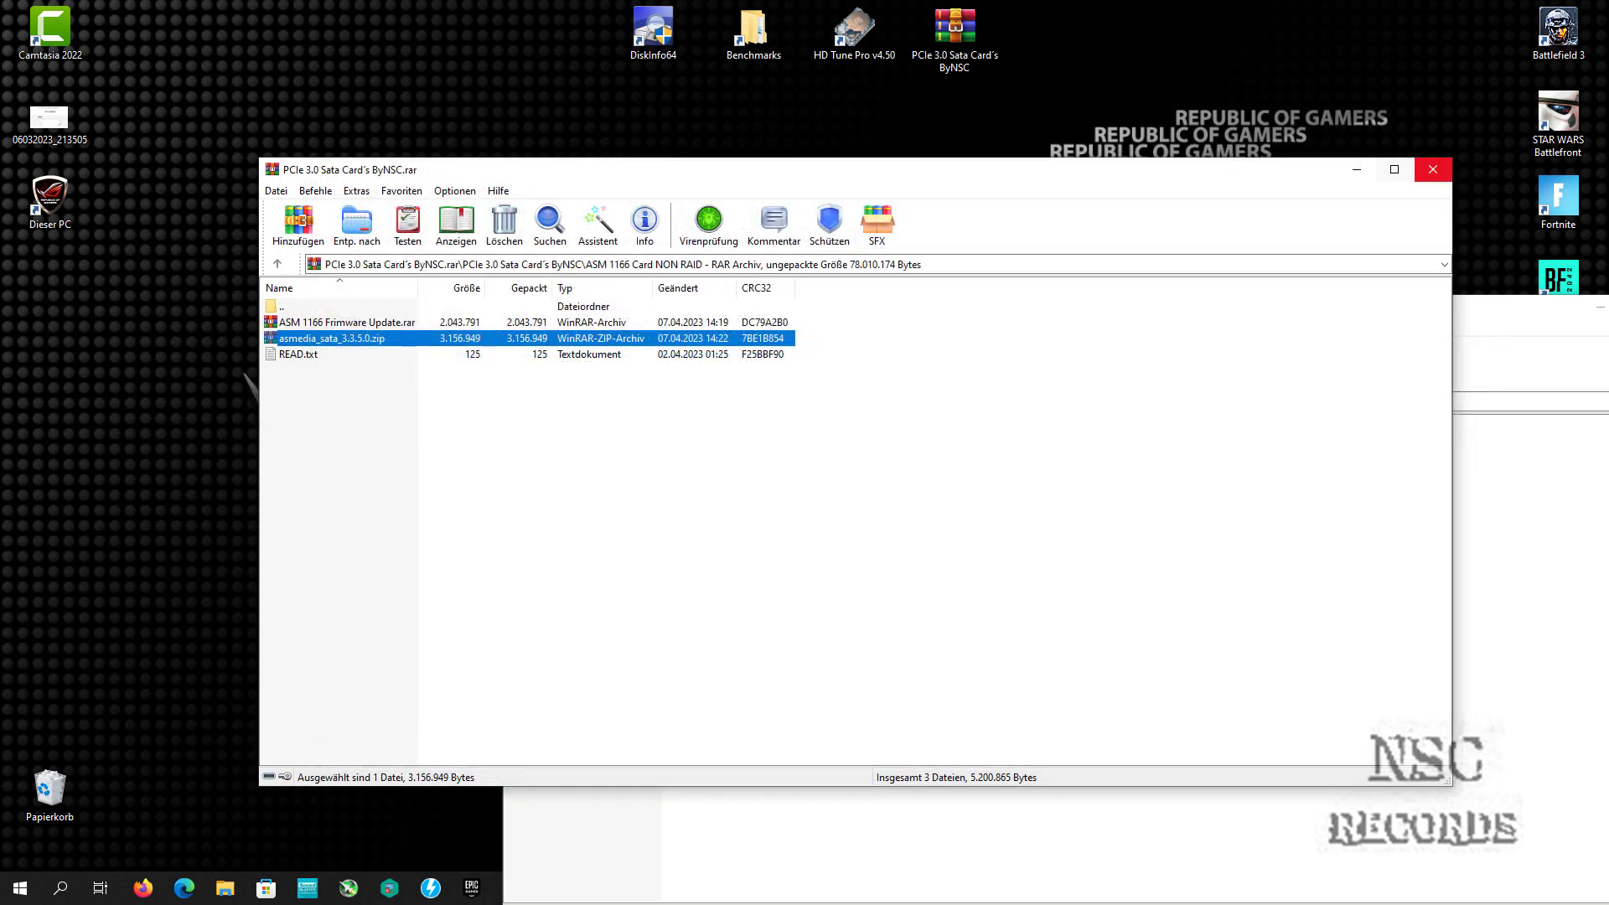
pyautogui.click(1433, 169)
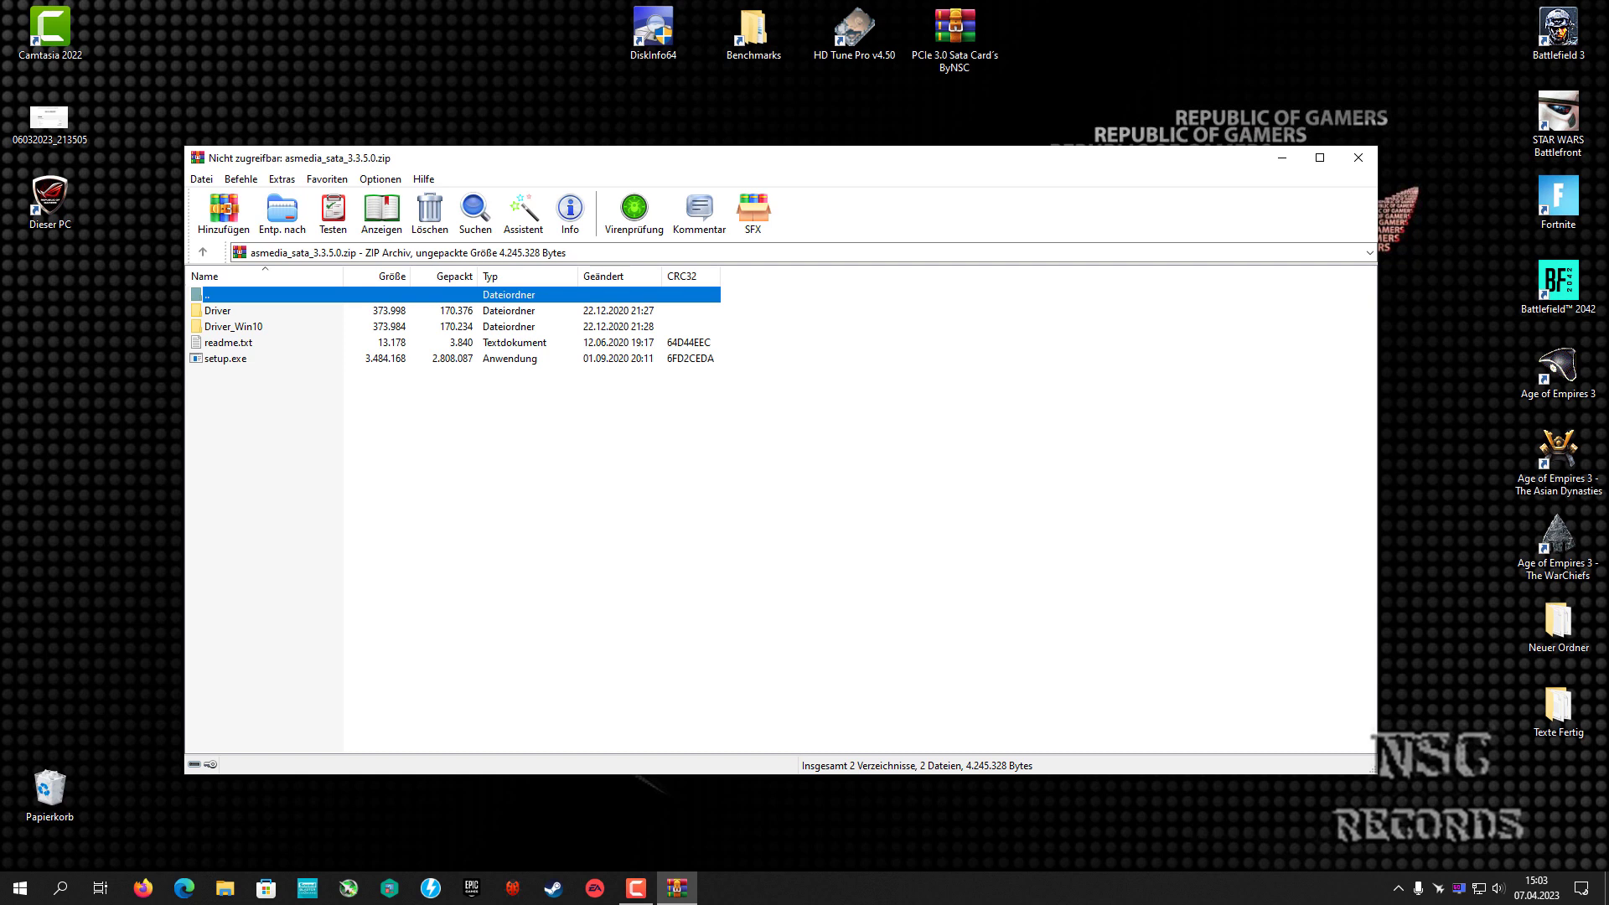
pyautogui.moveTo(779, 158); pyautogui.dragTo(814, 158)
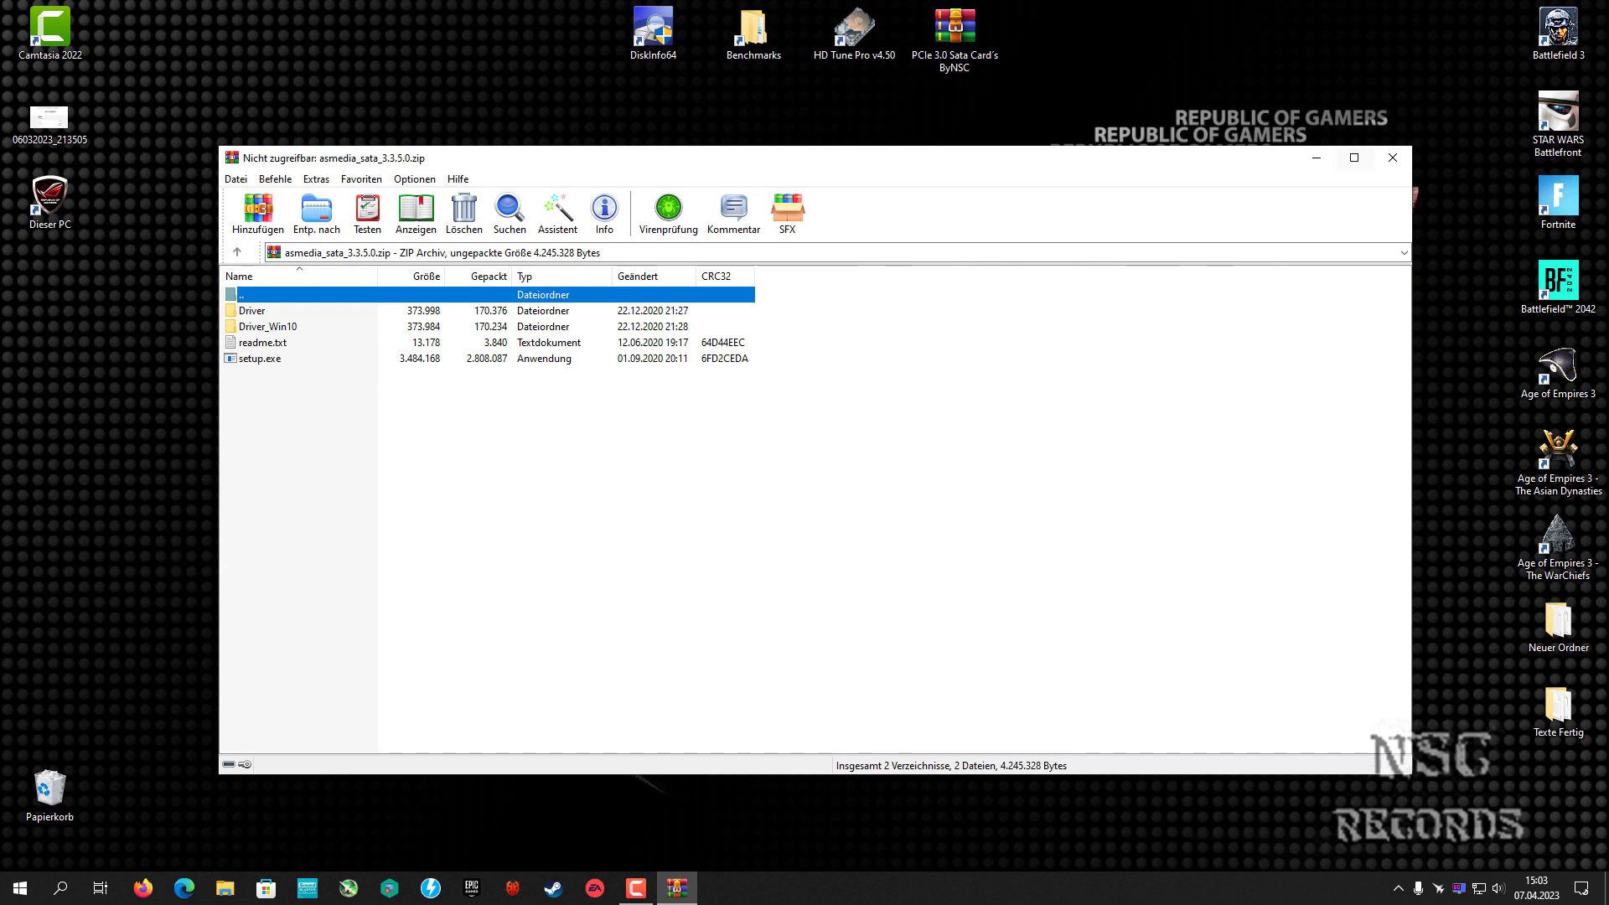
# Close asmedia_sata_3.3.5.0.zip and open the PCIe 3.0 Sata Card's ByNSC archive at the folder holding the two card folders
pyautogui.click(1392, 157)
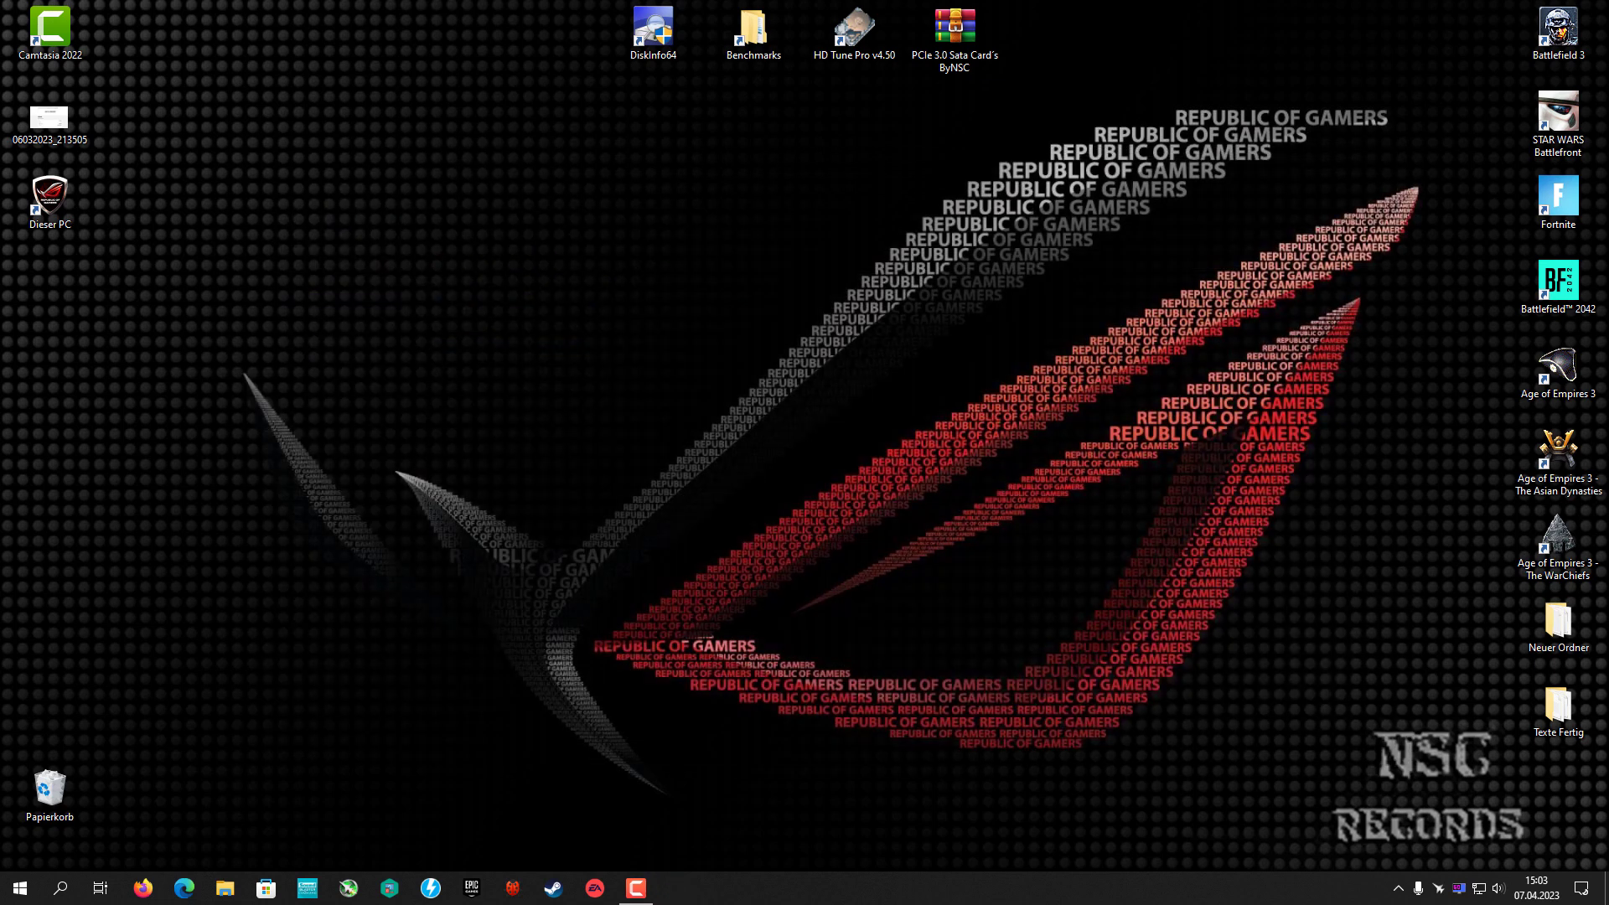
pyautogui.doubleClick(953, 38)
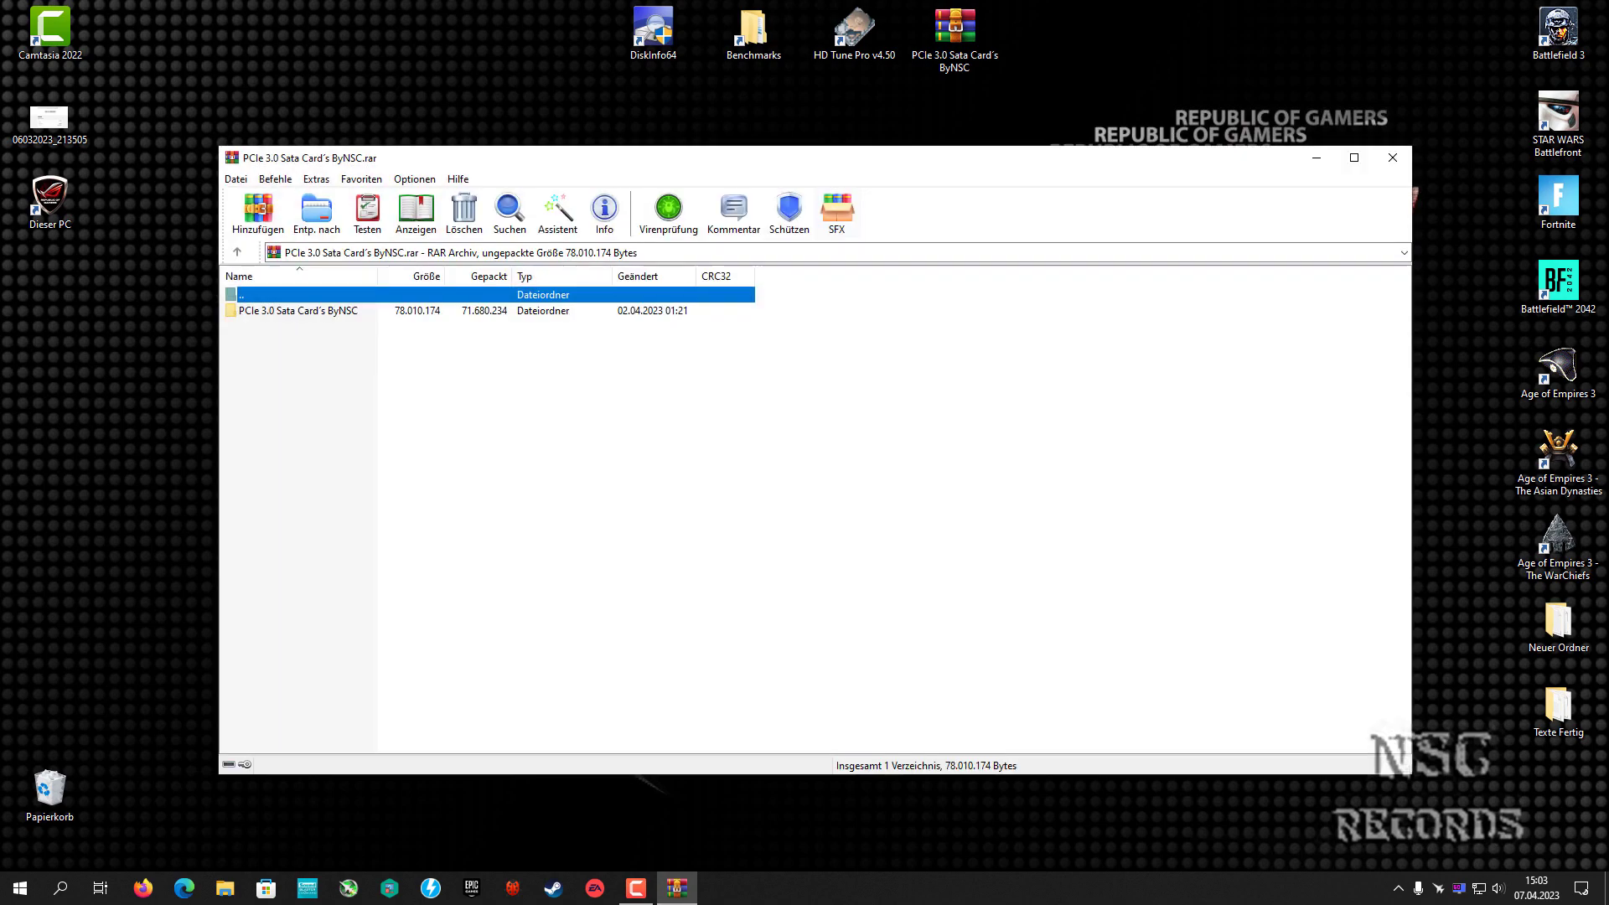
pyautogui.doubleClick(299, 310)
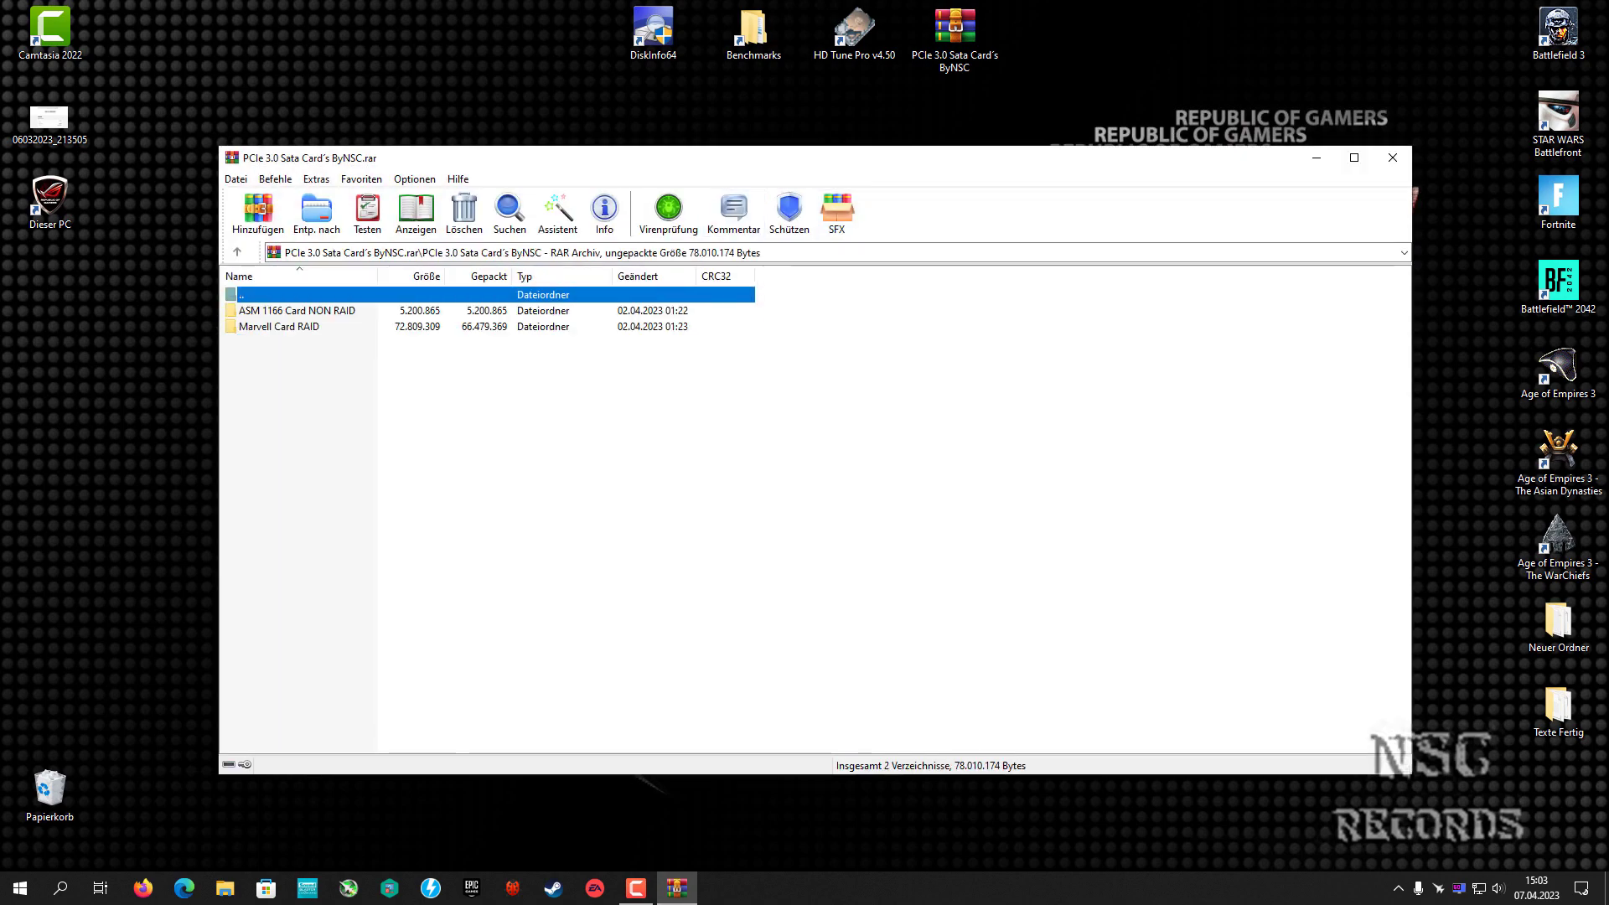
pyautogui.moveTo(521, 158)
pyautogui.mouseDown()
pyautogui.moveTo(511, 138)
pyautogui.moveTo(522, 173)
pyautogui.mouseUp()
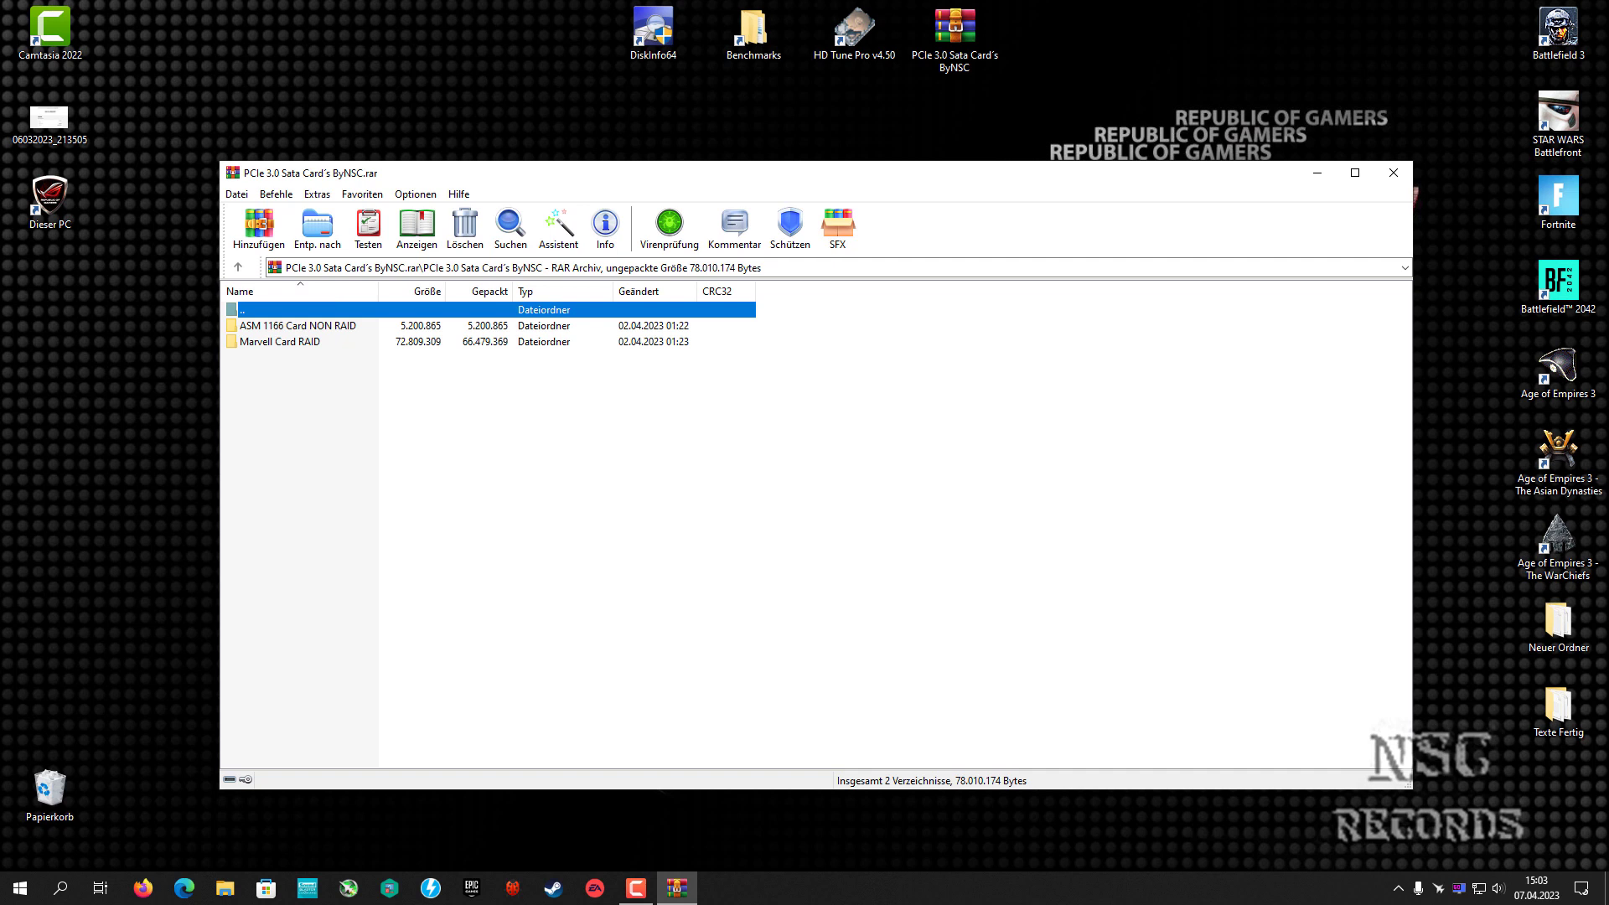
# Look inside the Marvell Card RAID folder of the archive and return to the list of card folders
pyautogui.click(298, 326)
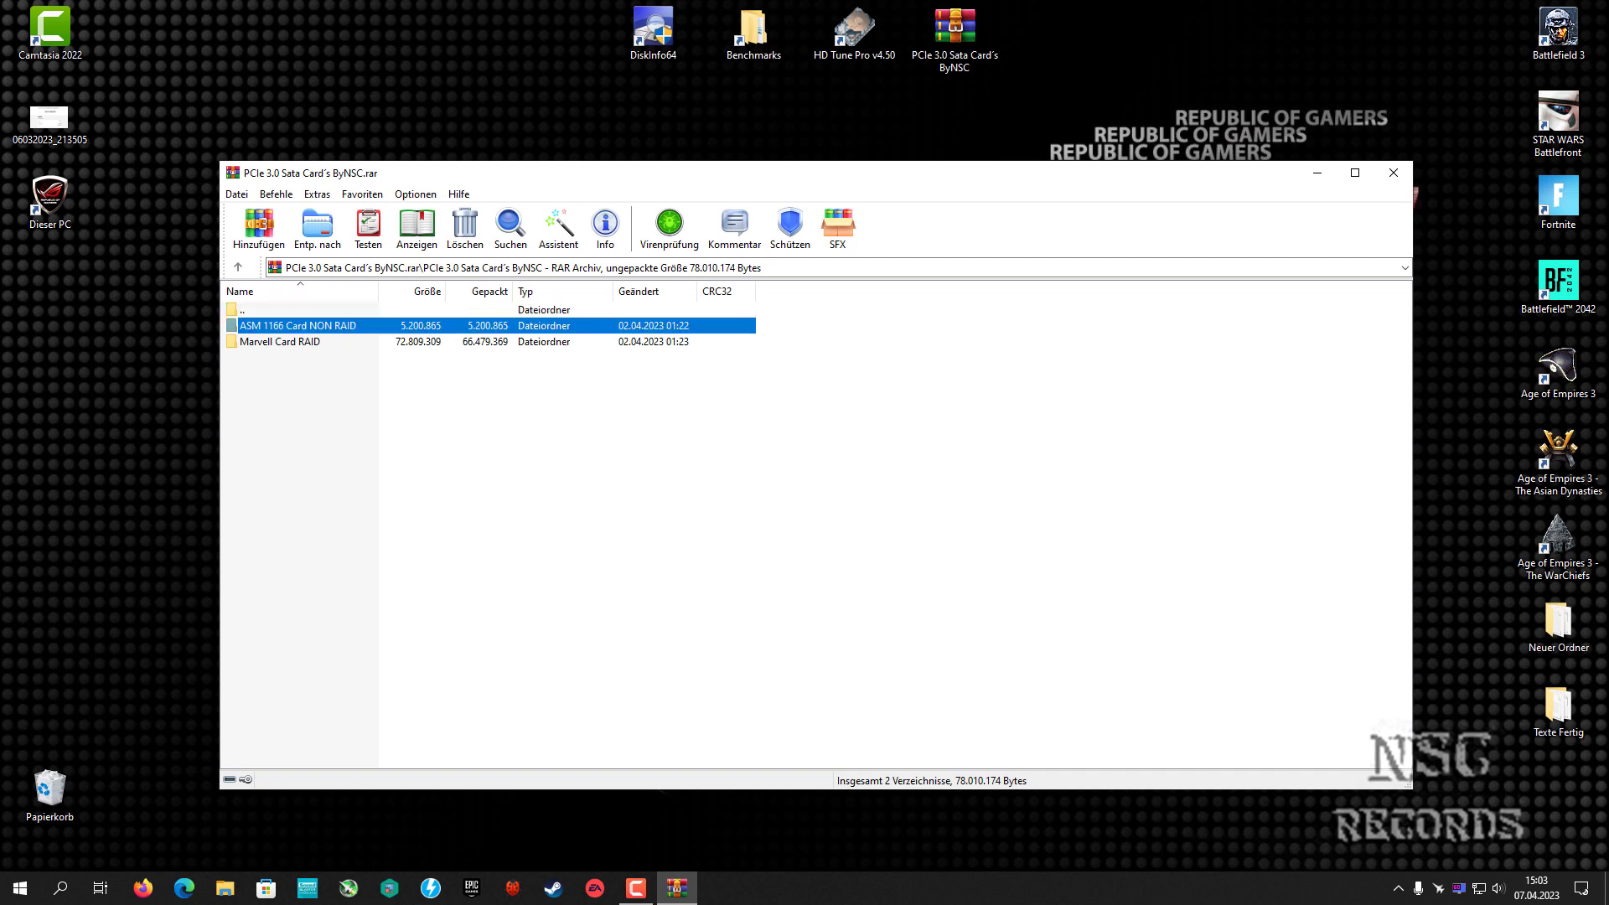
pyautogui.click(280, 342)
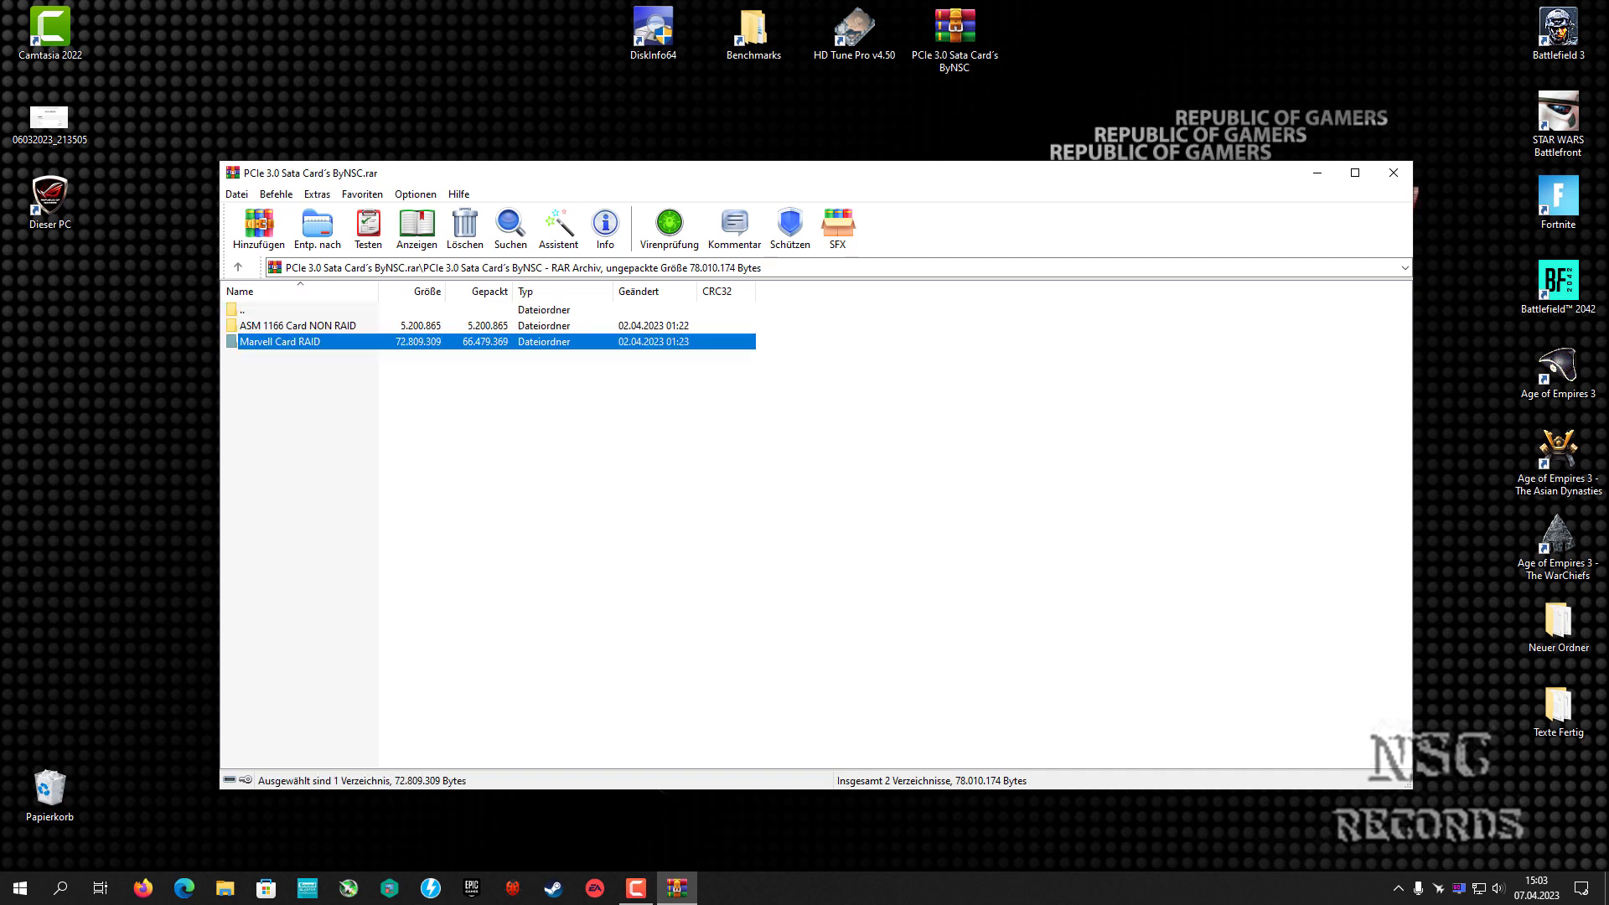
pyautogui.press('Return')
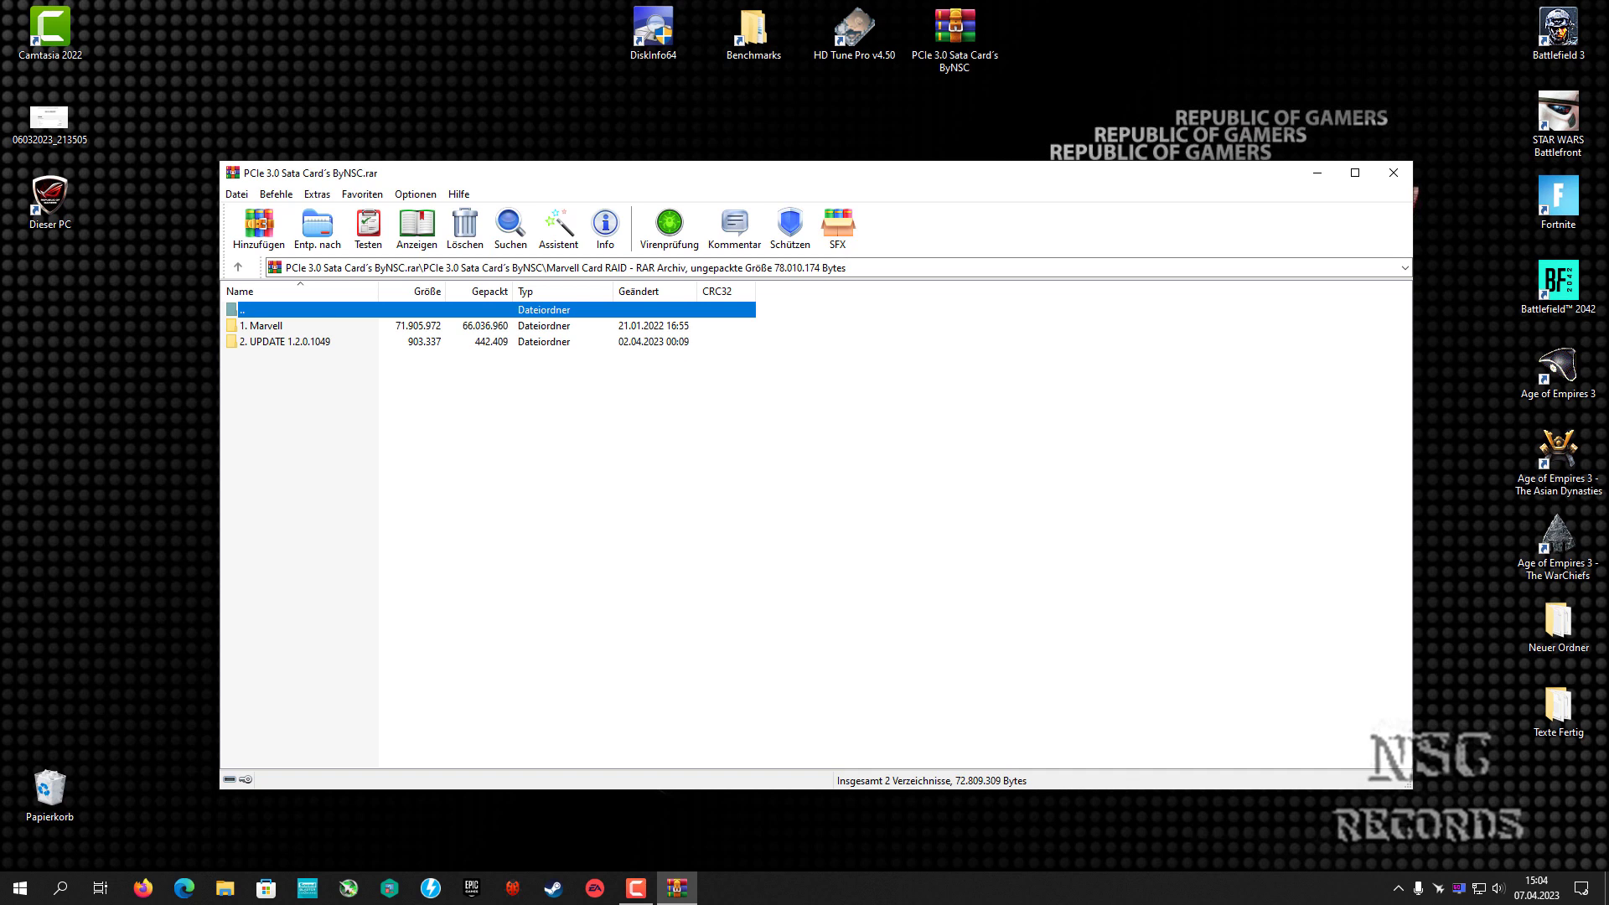
pyautogui.press('Return')
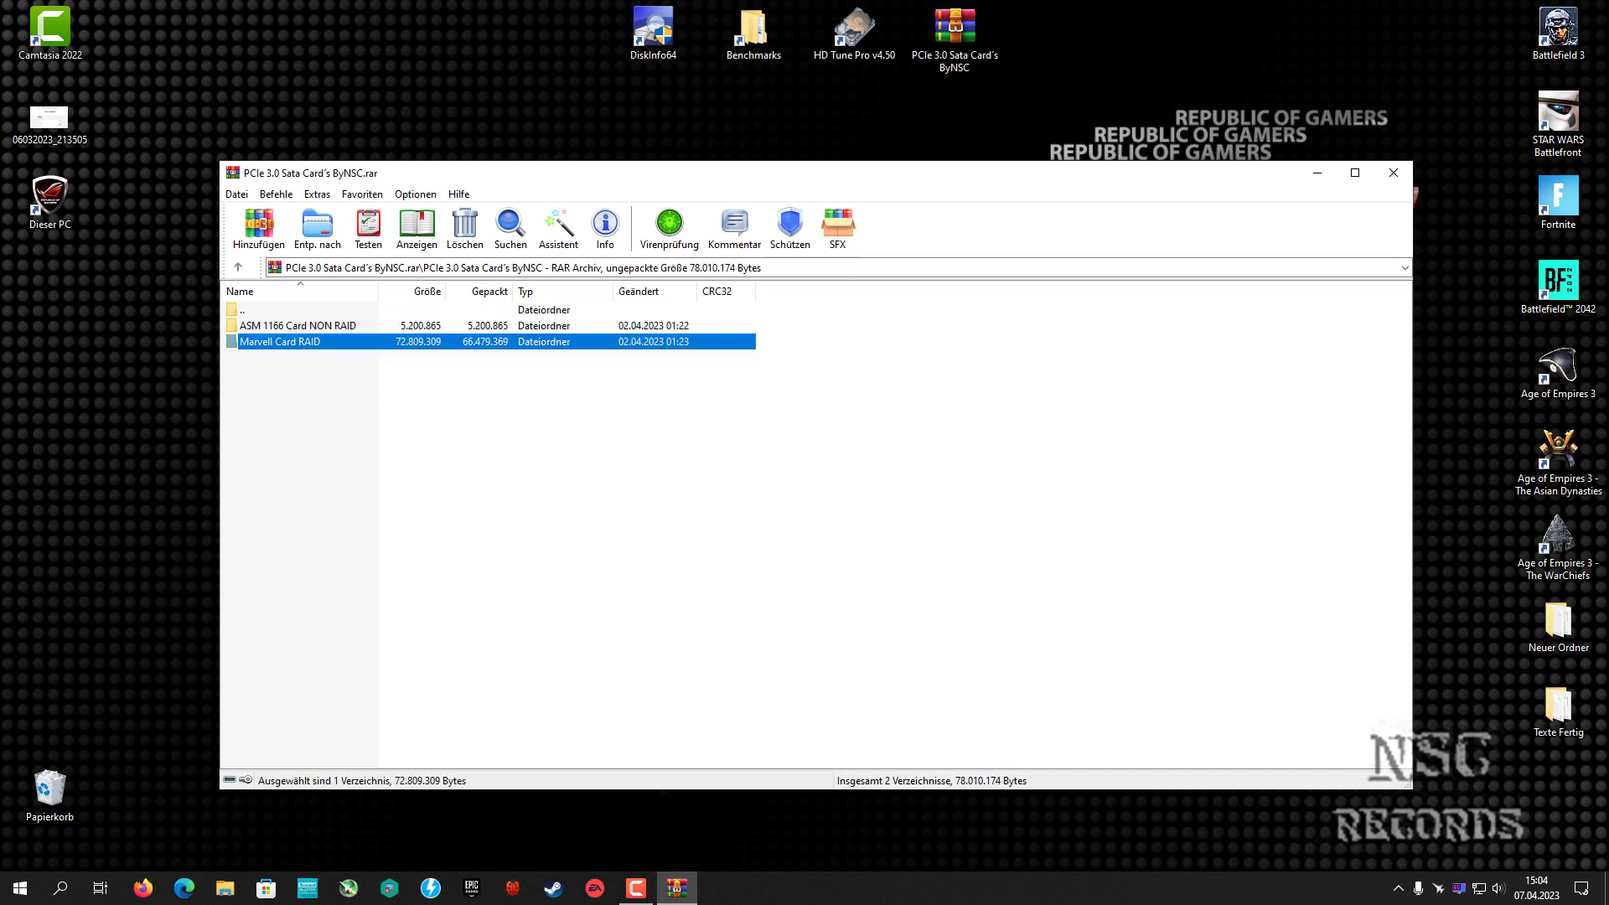
# Look through ASM 1166 Frimware Update.rar in the ASM 1166 Card NON RAID folder, and close both archive windows
pyautogui.press('Up')
pyautogui.press('Return')
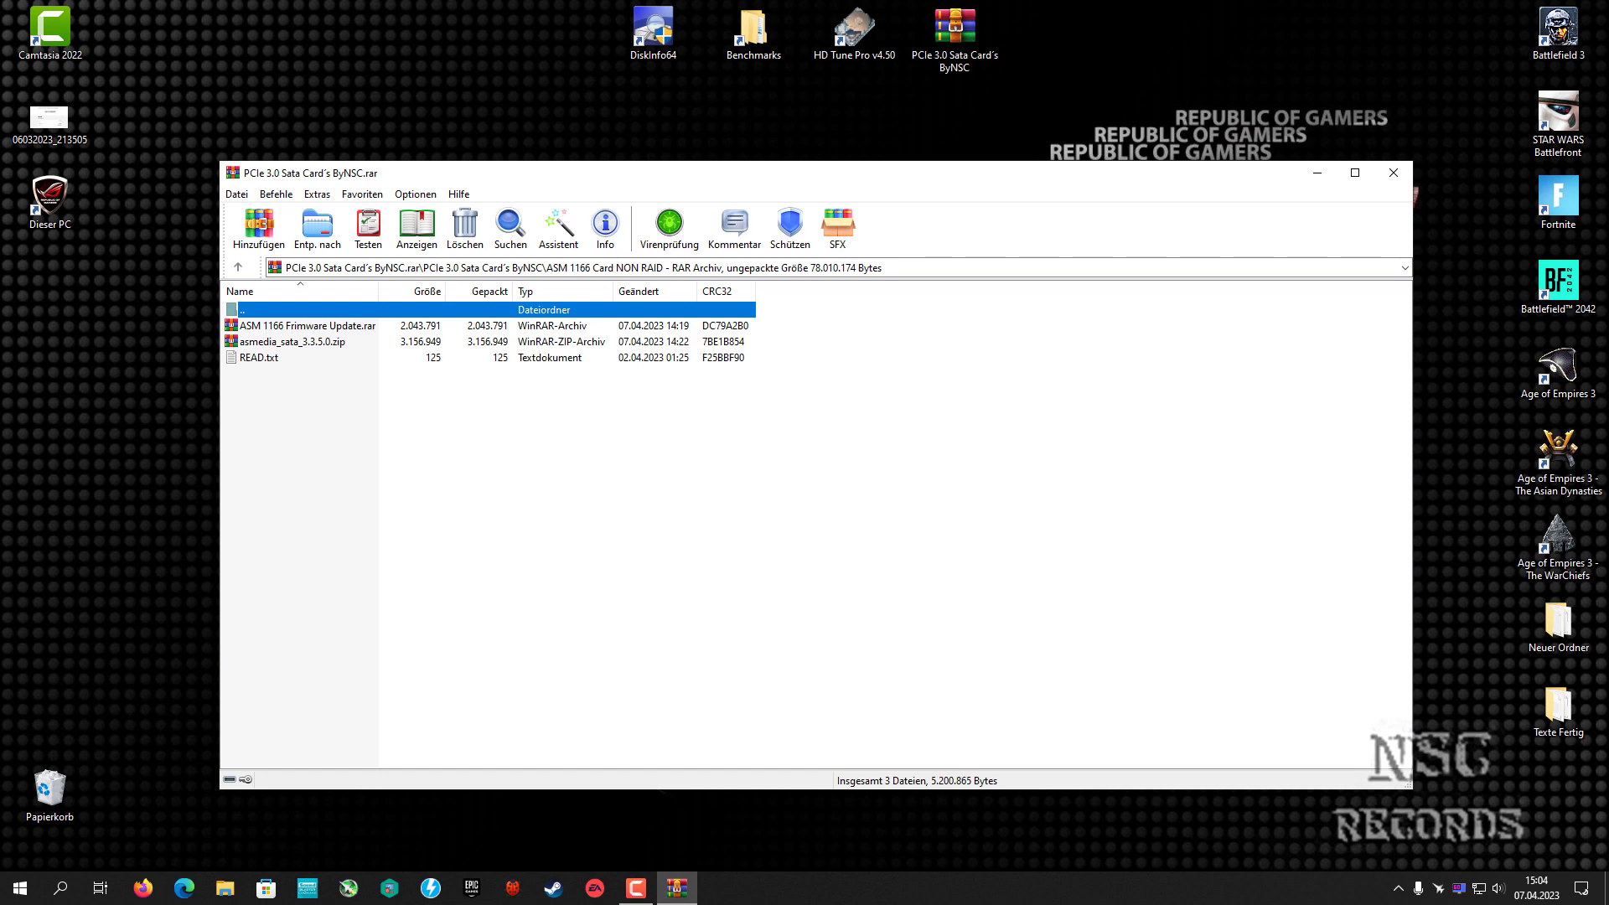
pyautogui.press('Down')
pyautogui.press('Return')
pyautogui.press('Down')
pyautogui.press('Return')
pyautogui.click(1393, 157)
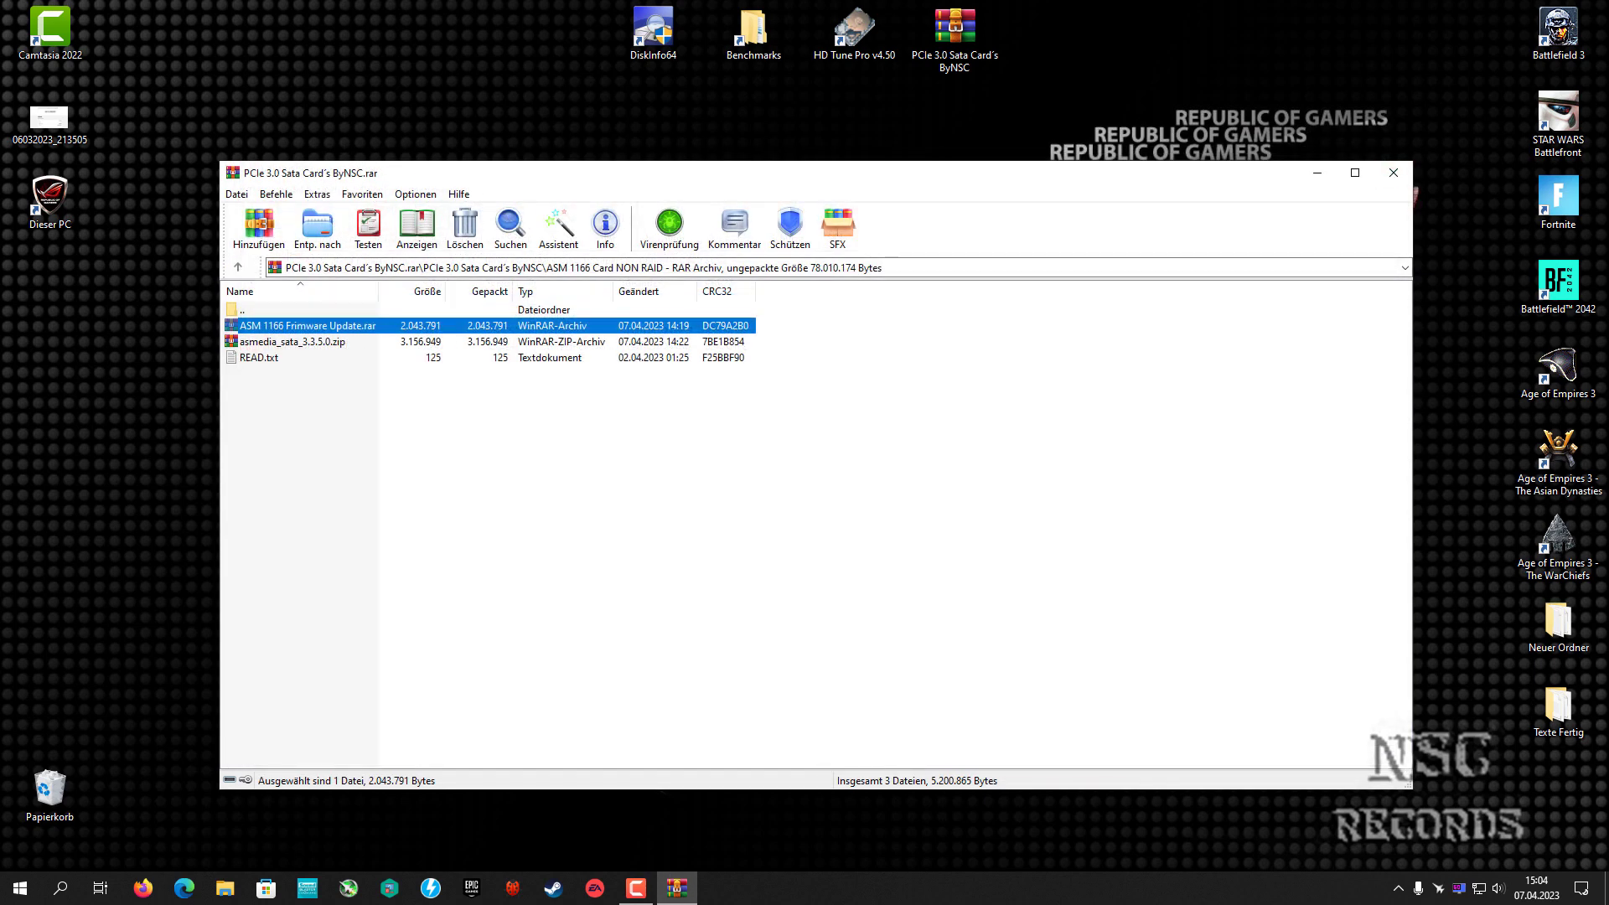
pyautogui.press('Escape')
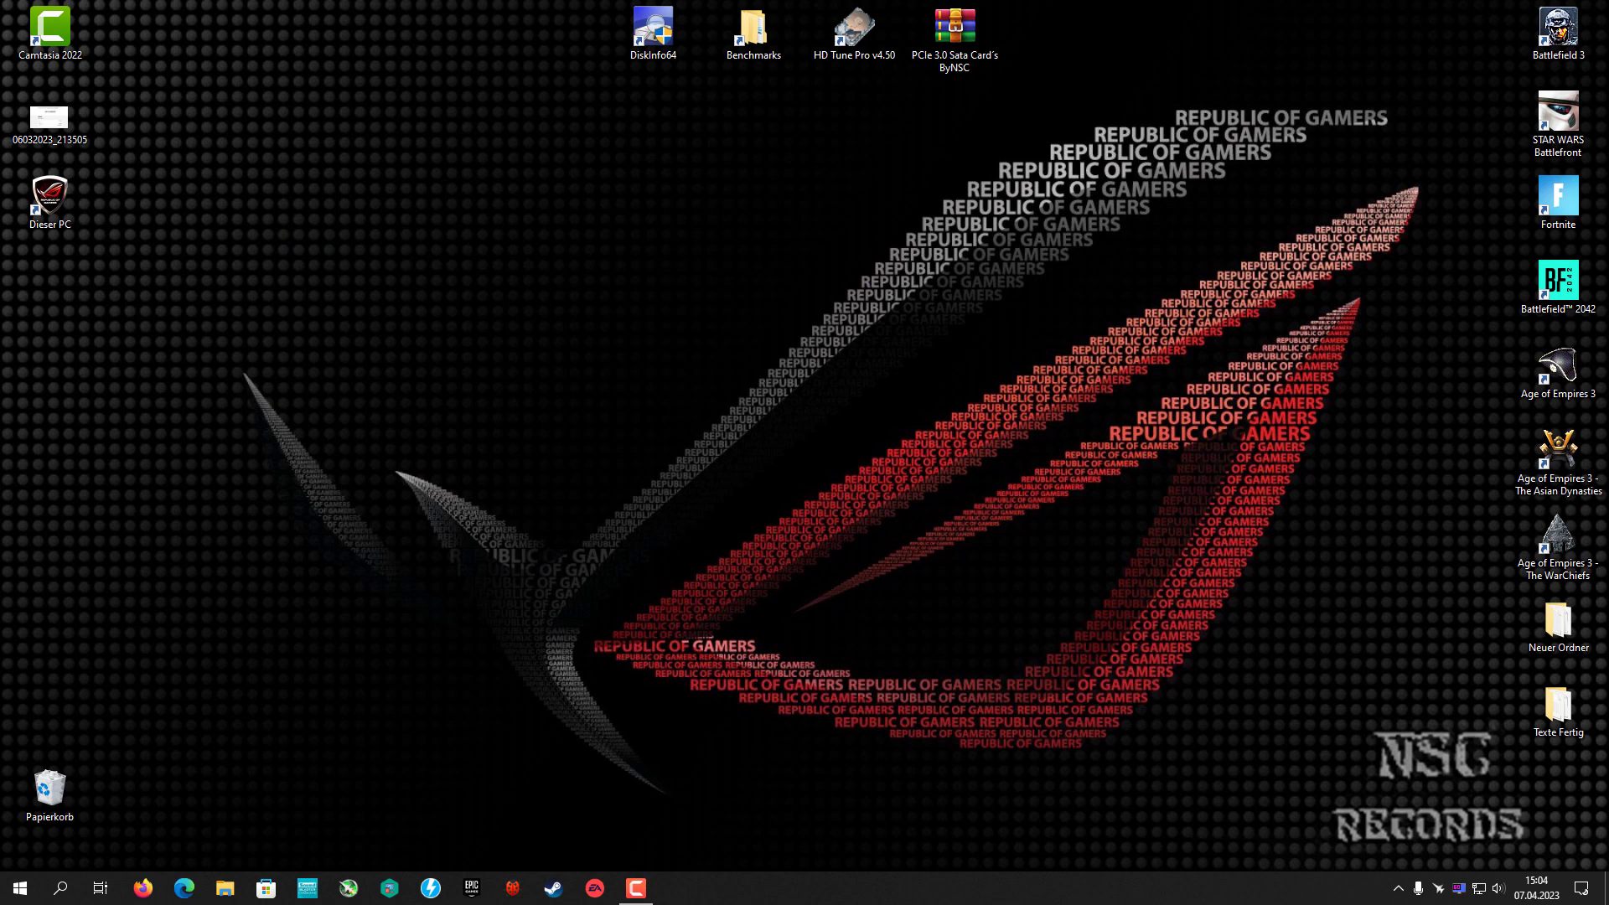
# Reopen the PCIe 3.0 Sata Card's ByNSC archive, view the card folders inside its main folder, and close it
pyautogui.click(954, 33)
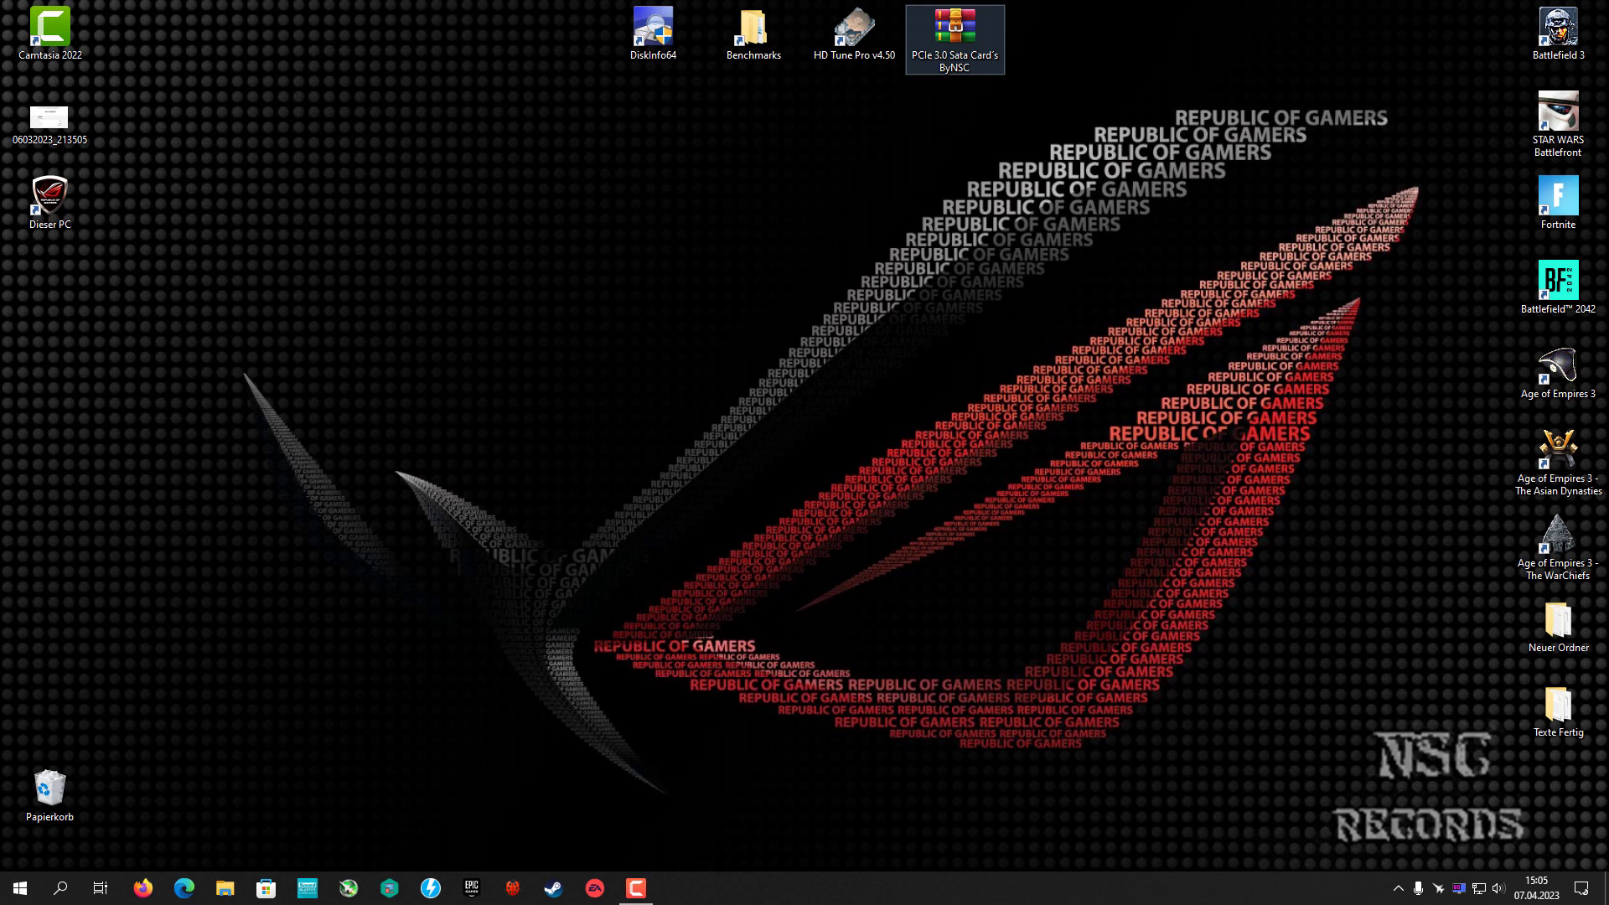
pyautogui.doubleClick(954, 39)
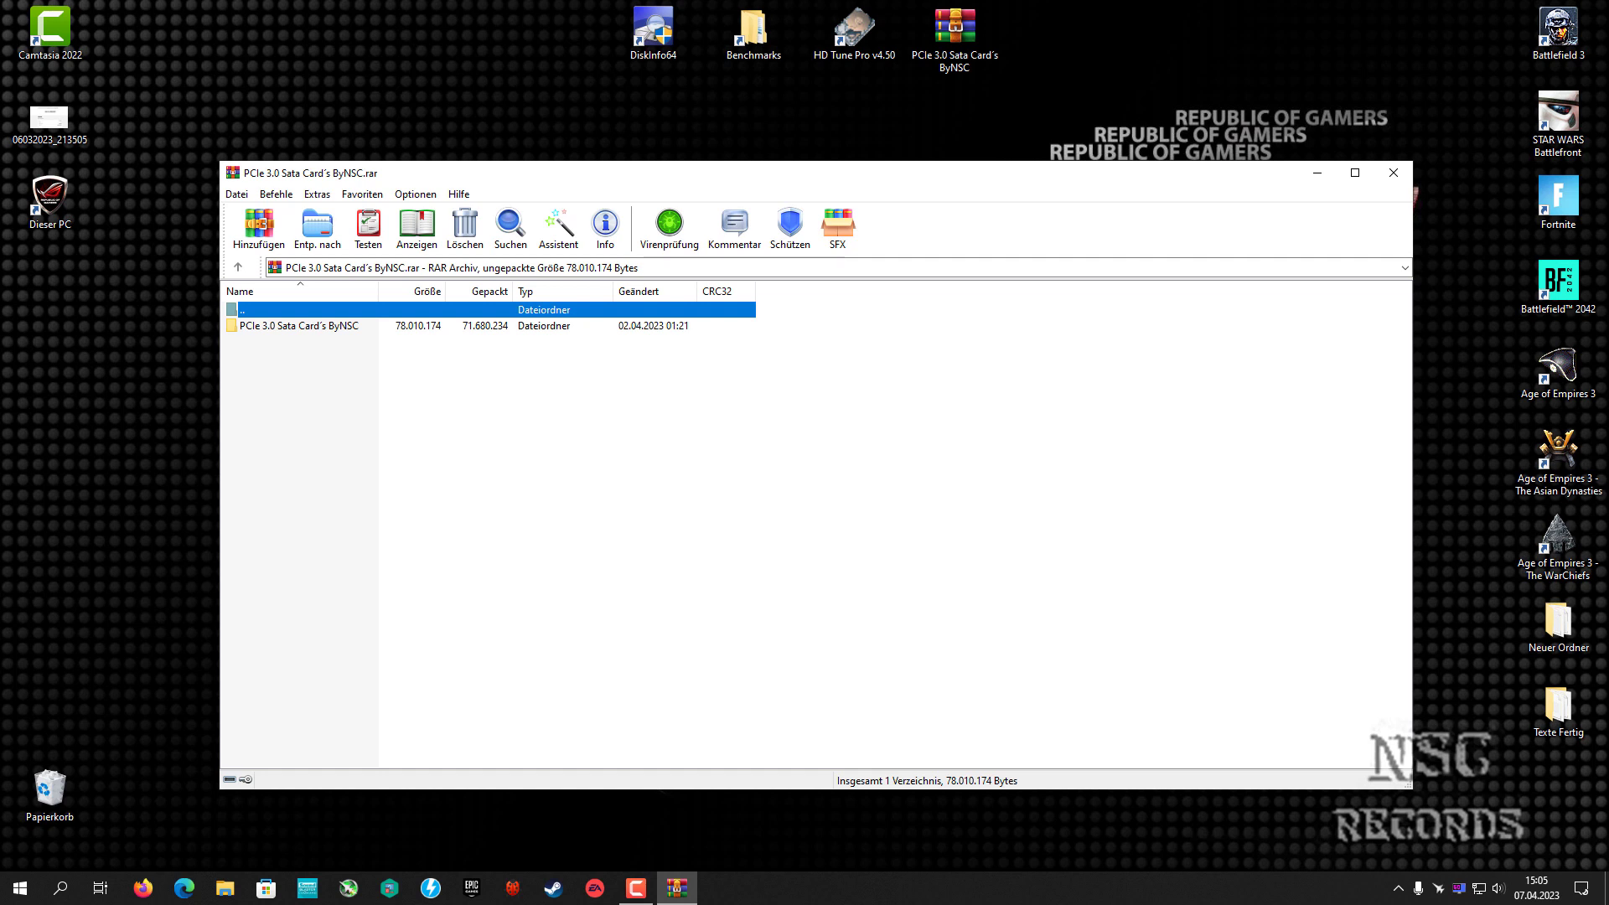
pyautogui.doubleClick(298, 326)
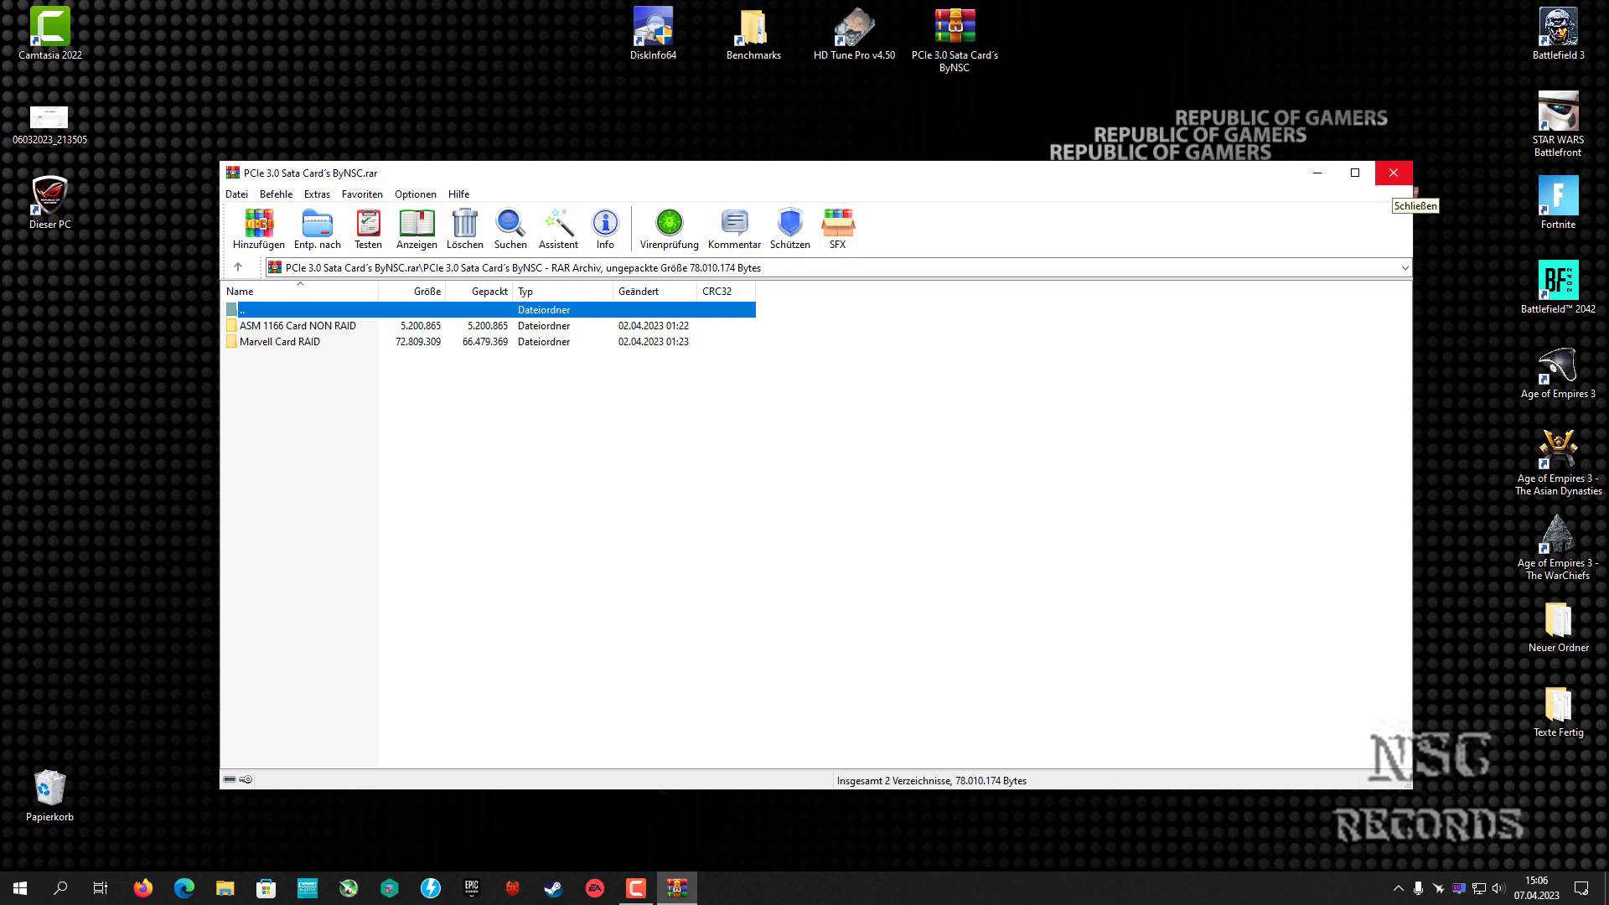
pyautogui.click(1393, 174)
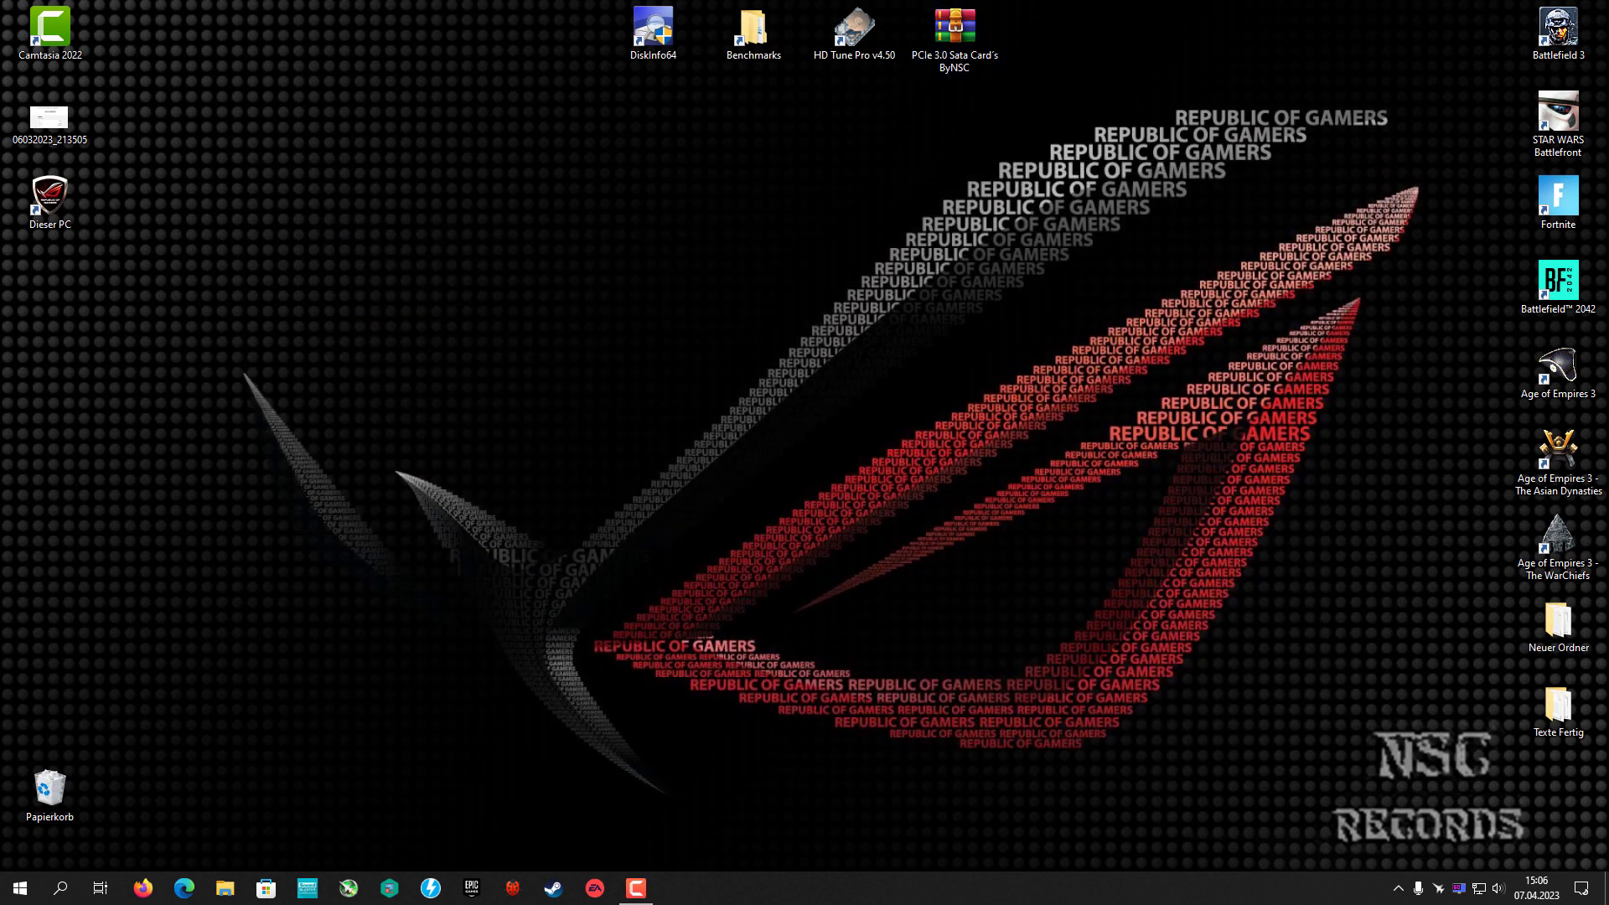